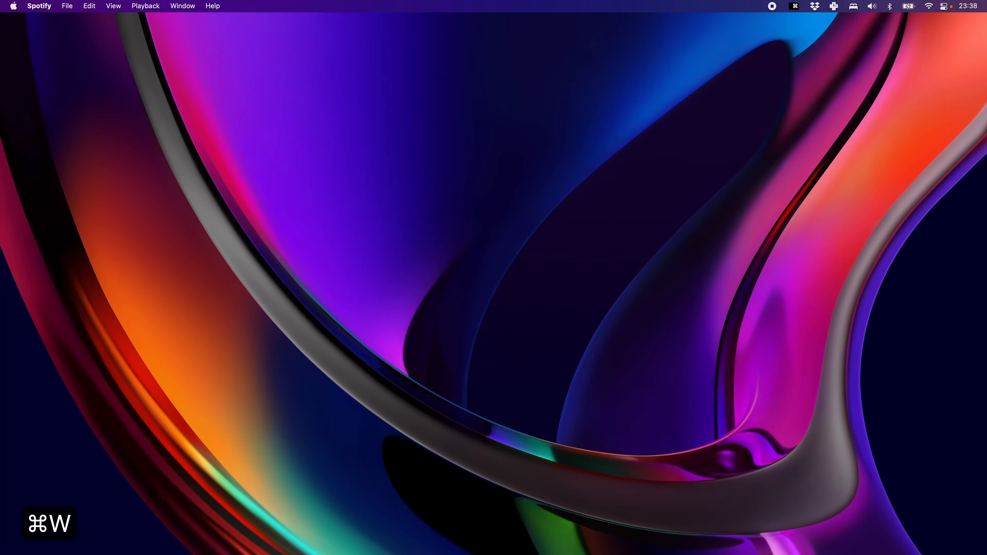
# Search the launcher for "sp", open Spotify, and close its window.
pyautogui.press('super+space')
pyautogui.write('sp')
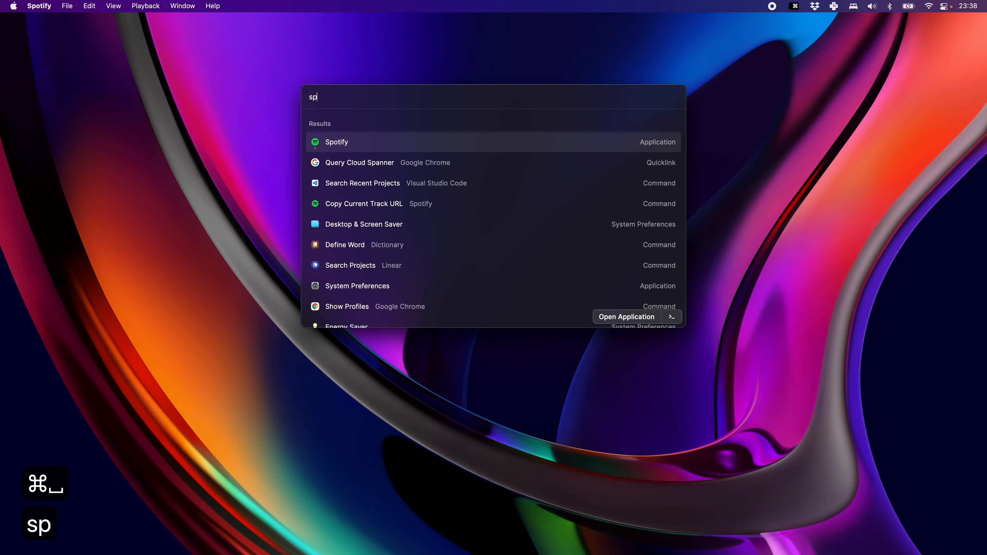
pyautogui.press('Return')
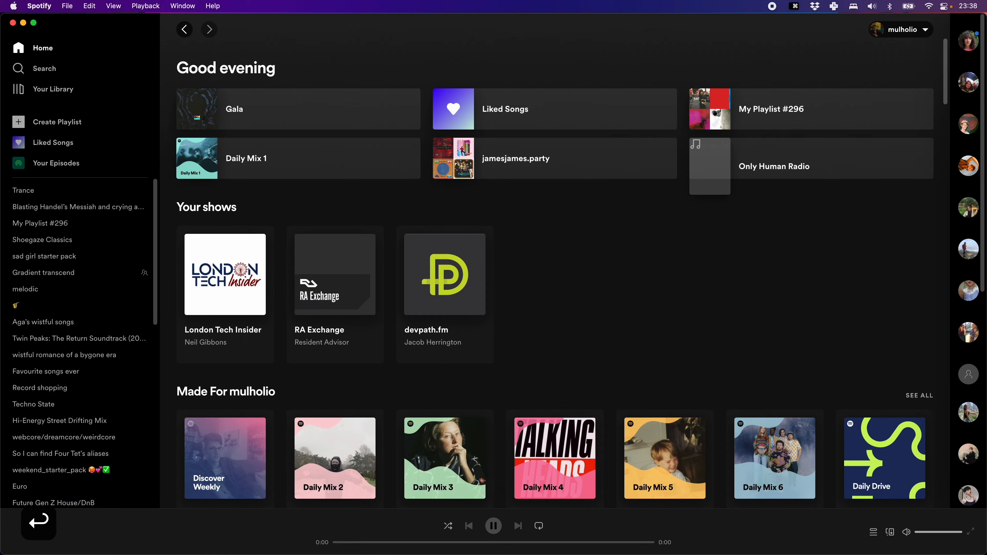
pyautogui.press('super+w')
# Cycle through the running applications in the app switcher and dismiss it without switching.
pyautogui.press('super+Tab')
pyautogui.press('super+Tab')
pyautogui.press('super+Tab')
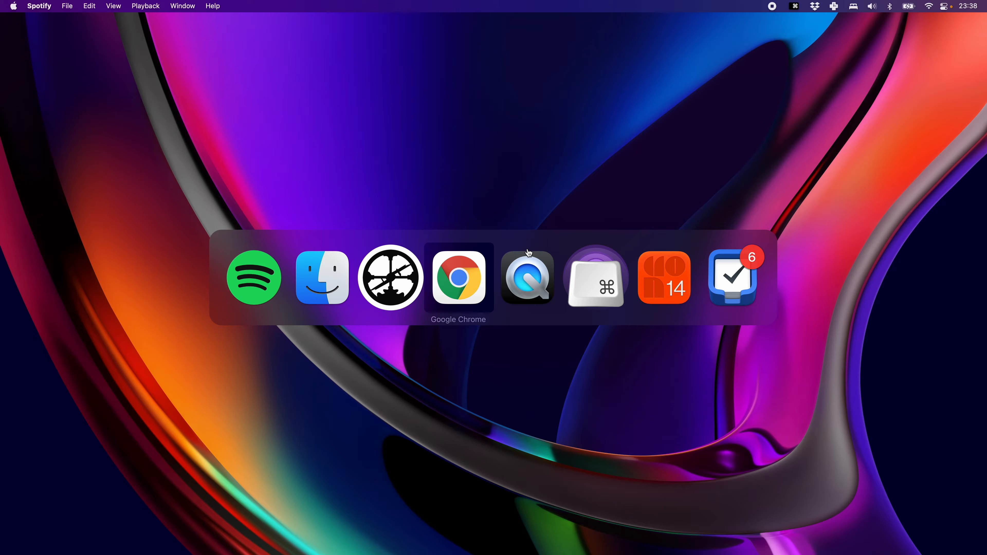
pyautogui.press('super+Tab')
pyautogui.press('super+Tab')
pyautogui.press('super+Tab')
pyautogui.press('super+Tab')
pyautogui.press('super+Tab')
pyautogui.press('super+Tab')
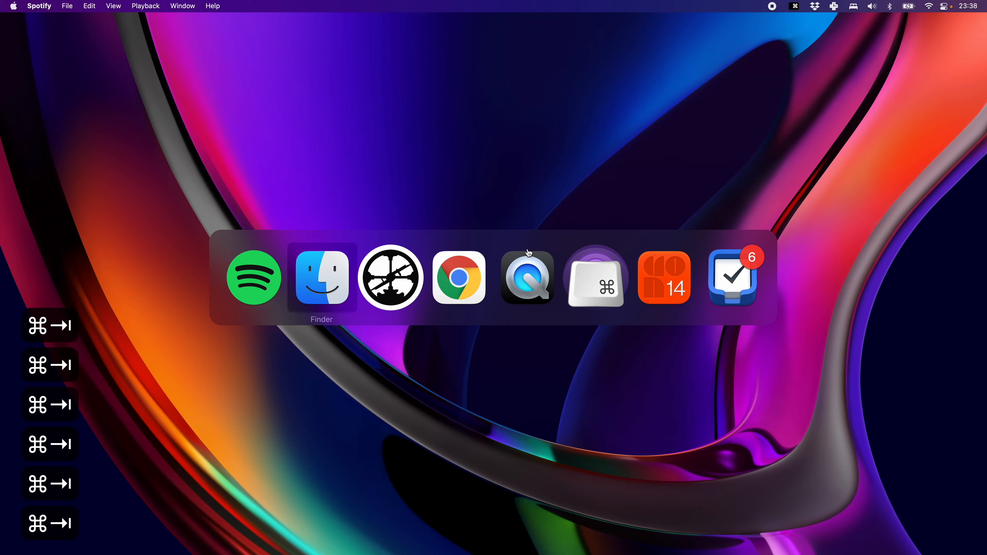
pyautogui.press('super+Tab')
pyautogui.press('super+Tab')
pyautogui.press('super+Tab')
pyautogui.press('super+Tab')
pyautogui.press('super+Tab')
pyautogui.press('super+Tab')
pyautogui.press('super+Tab')
pyautogui.press('super+Tab')
pyautogui.press('super+Escape')
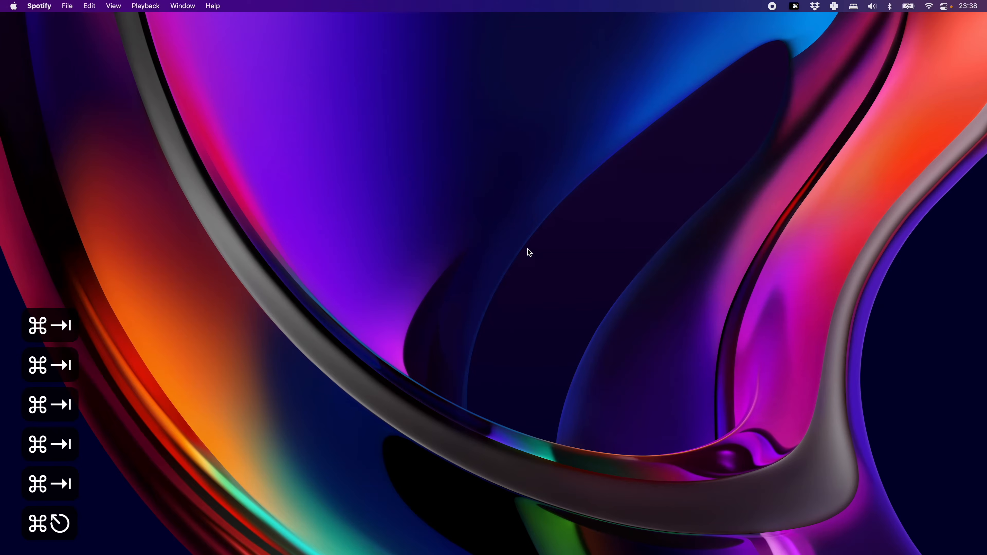
# Find Spotify in the launcher with the short query "spo" and open it.
pyautogui.press('super+space')
pyautogui.write('spo')
pyautogui.press('Return')
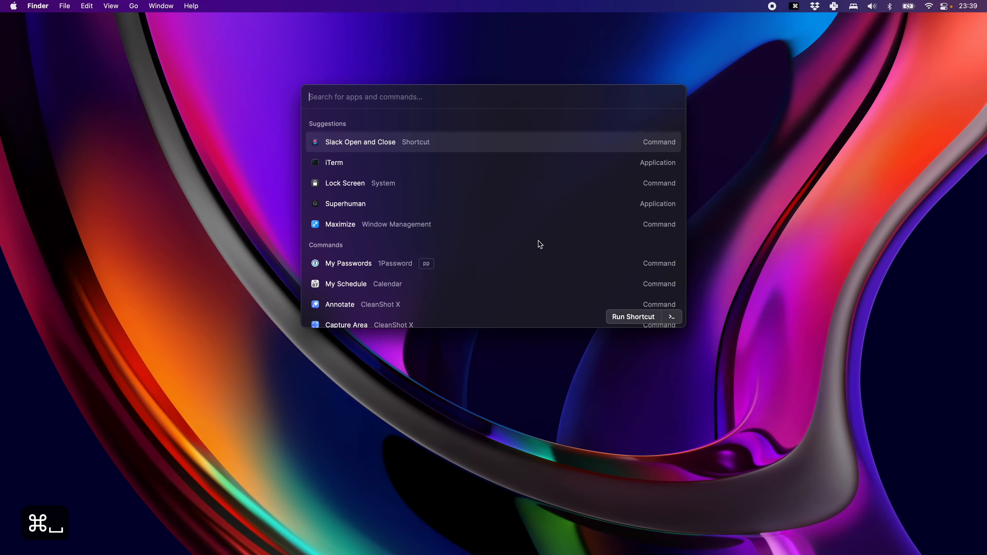
# Examine the launcher's default suggestions by moving the selection down and back up to Slack Open and Close.
pyautogui.press('Down')
pyautogui.press('Up')
pyautogui.press('Down')
pyautogui.press('Up')
pyautogui.press('Down')
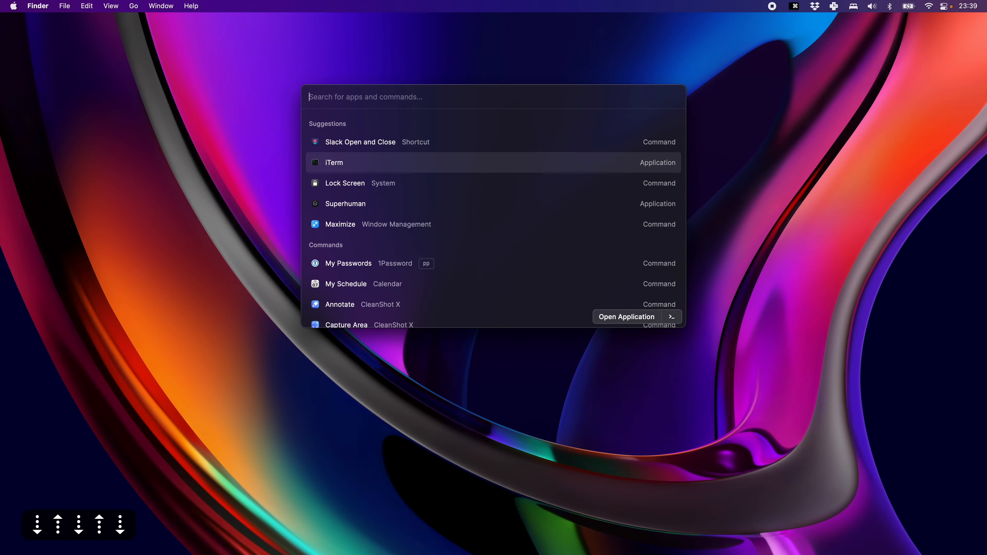
pyautogui.press('Down')
pyautogui.press('Down')
pyautogui.press('Up')
pyautogui.press('Up')
pyautogui.press('Up')
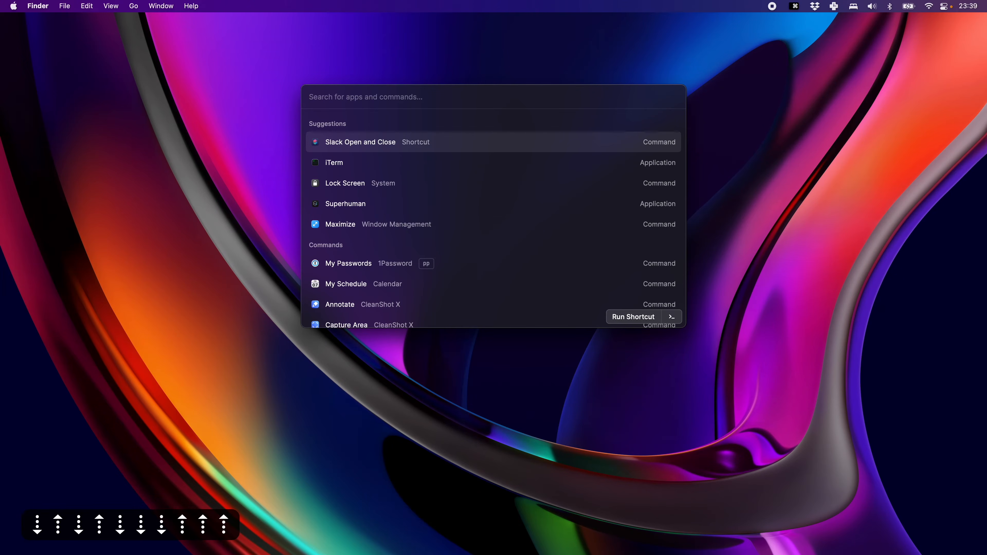
pyautogui.hotkey('ctrl', 'j')
pyautogui.hotkey('ctrl', 'k')
pyautogui.hotkey('ctrl', 'j')
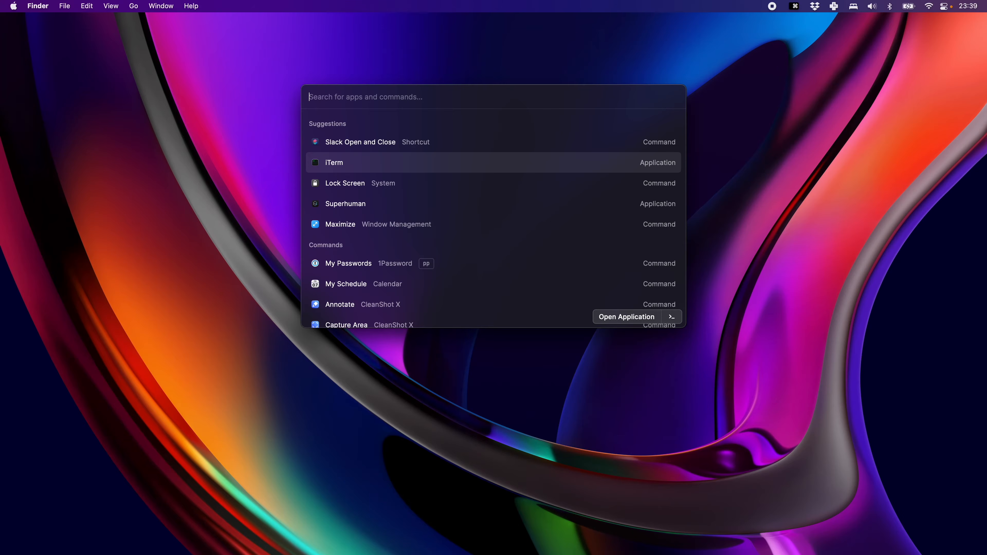
pyautogui.hotkey('ctrl', 'j')
pyautogui.hotkey('ctrl', 'j')
pyautogui.hotkey('ctrl', 'k')
pyautogui.hotkey('ctrl', 'j')
pyautogui.hotkey('ctrl', 'k')
pyautogui.hotkey('ctrl', 'k')
pyautogui.hotkey('ctrl', 'k')
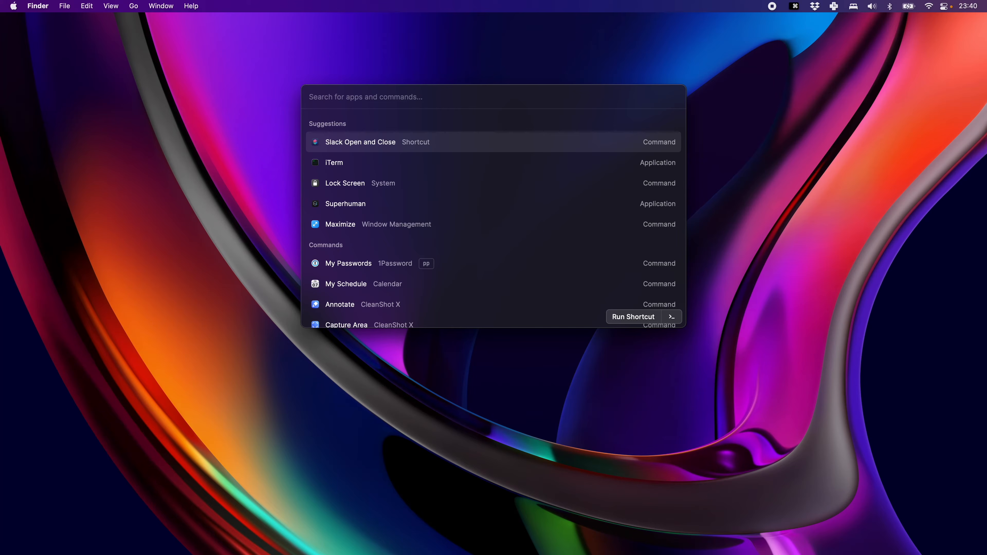
# Search the launcher for "spot" and look through the actions available for the Spotify application.
pyautogui.press('Return')
pyautogui.write('spot')
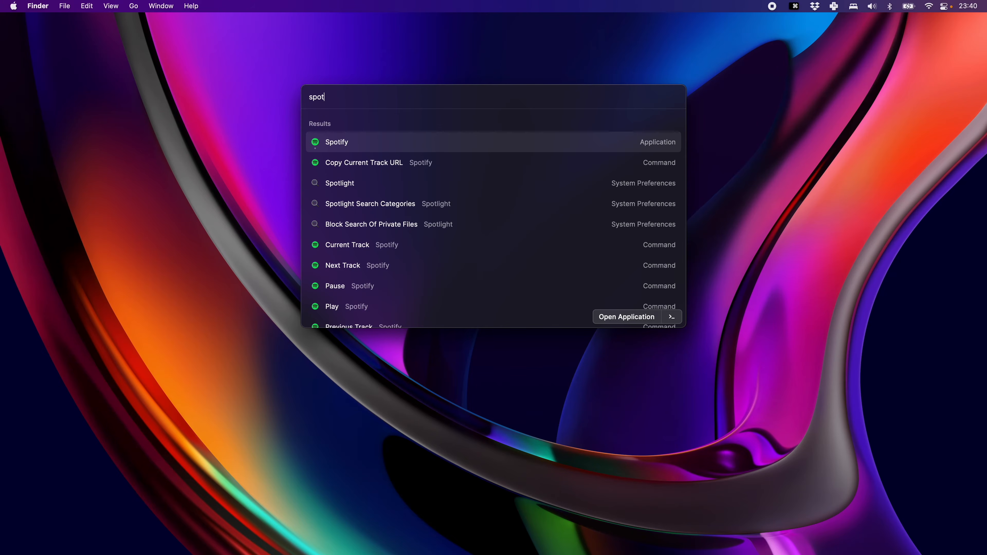
pyautogui.press('cmd+k')
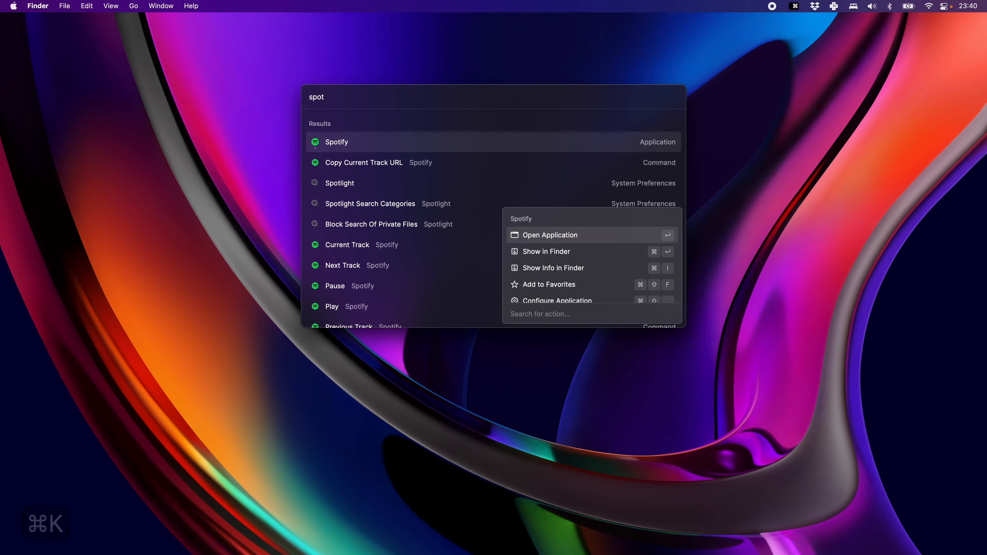
pyautogui.press('Down')
pyautogui.press('Down')
pyautogui.press('Down')
pyautogui.press('Down')
pyautogui.press('Down')
pyautogui.press('Up')
pyautogui.press('Up')
pyautogui.press('Up')
pyautogui.press('Up')
pyautogui.press('Up')
pyautogui.press('Up')
pyautogui.press('Up')
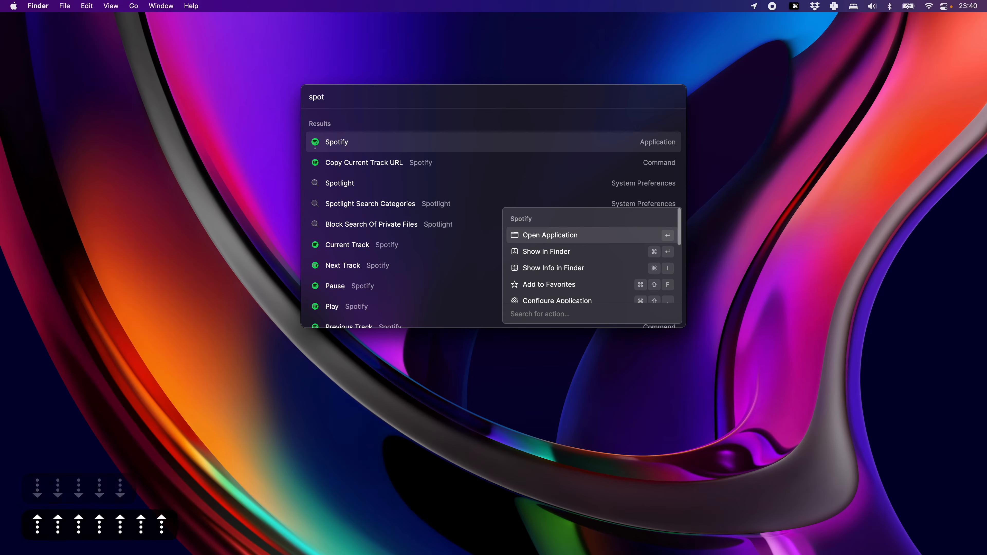
# Show the Spotify application in Finder from its actions and close the Finder window.
pyautogui.press('Down')
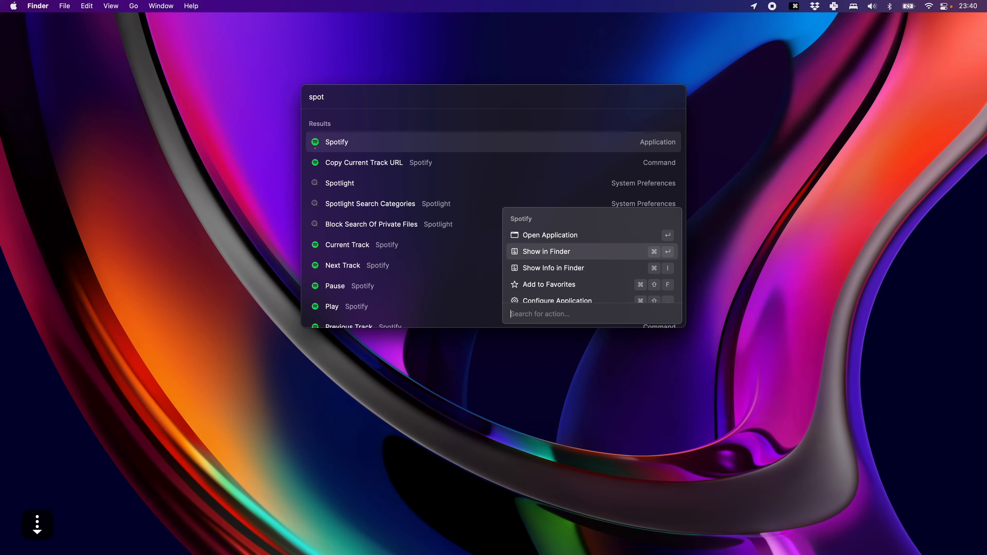
pyautogui.press('Return')
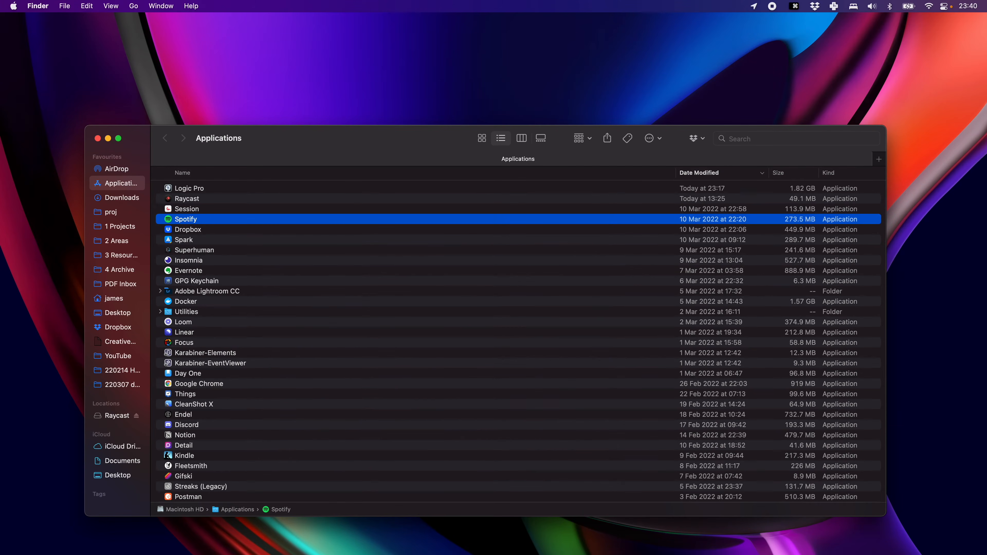
pyautogui.press('super+w')
# Add Spotify to the launcher's favorites and clear the "spot" search.
pyautogui.press('super+space')
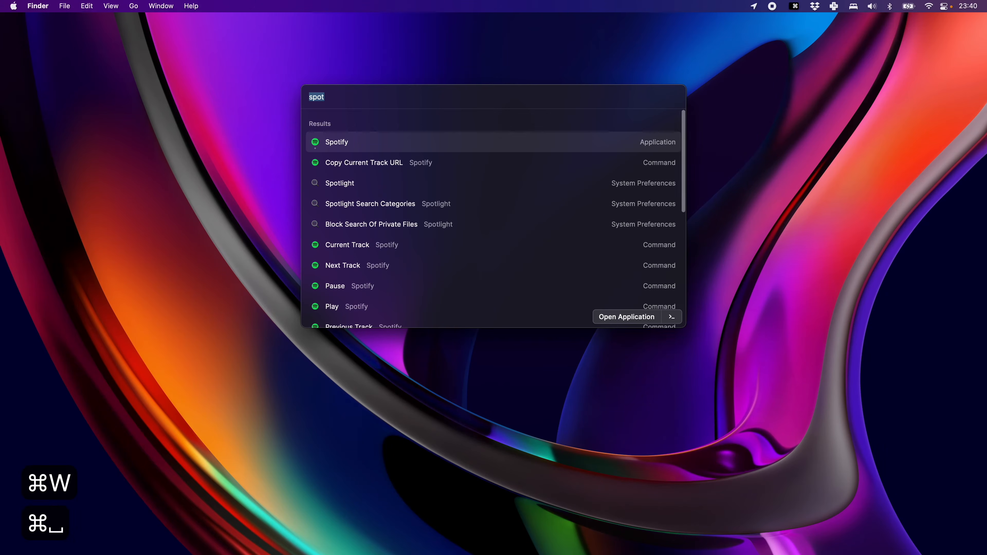
pyautogui.press('super+k')
pyautogui.press('Down')
pyautogui.press('Down')
pyautogui.press('Down')
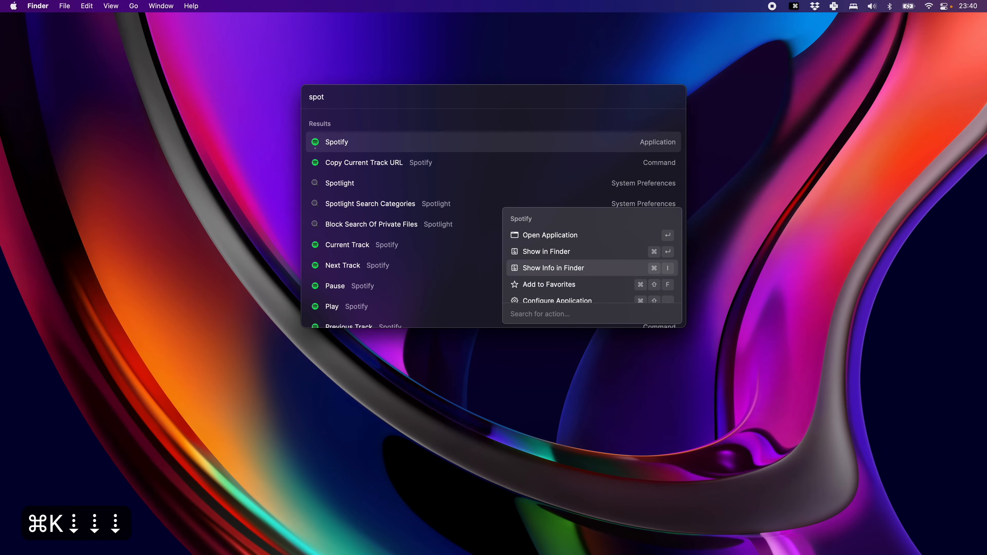
pyautogui.press('Return')
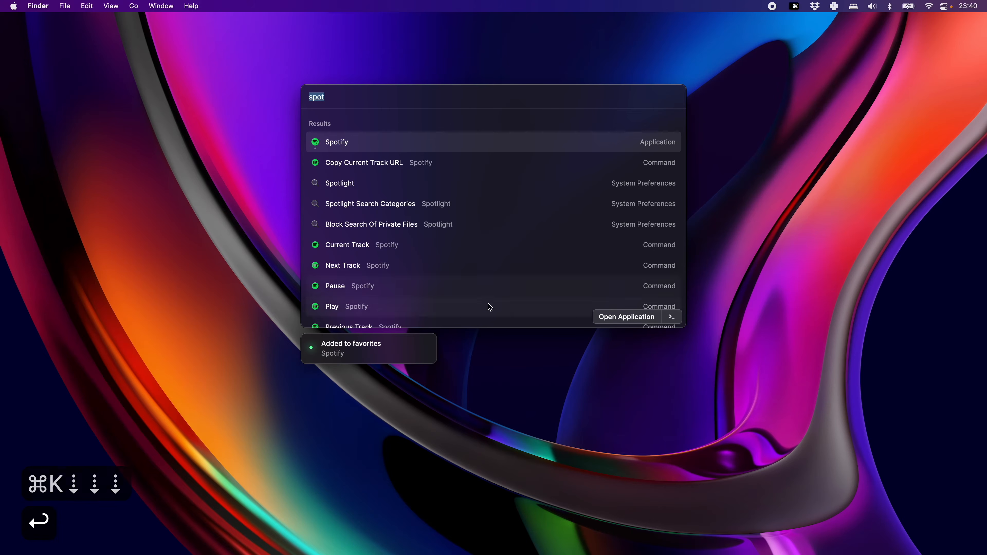
pyautogui.click(428, 346)
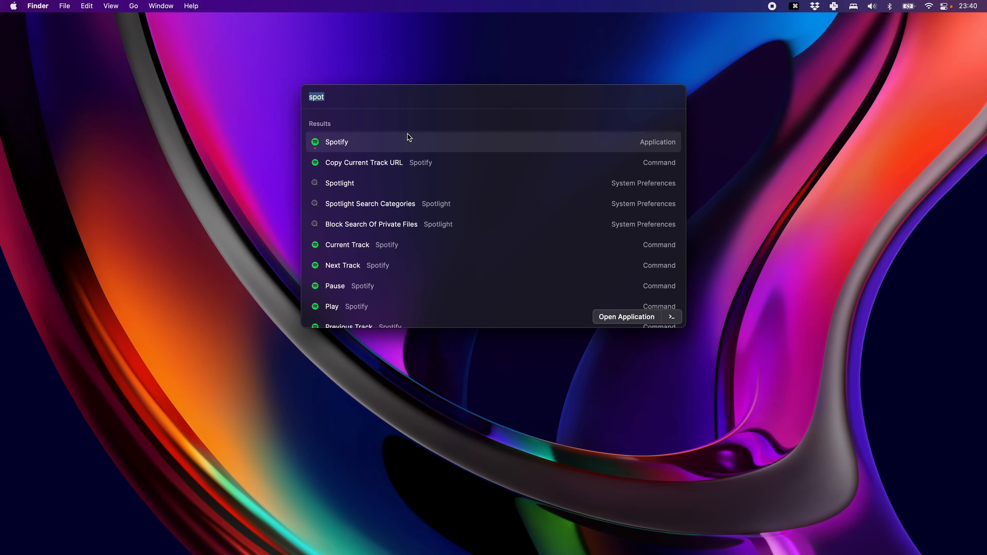
pyautogui.press('BackSpace')
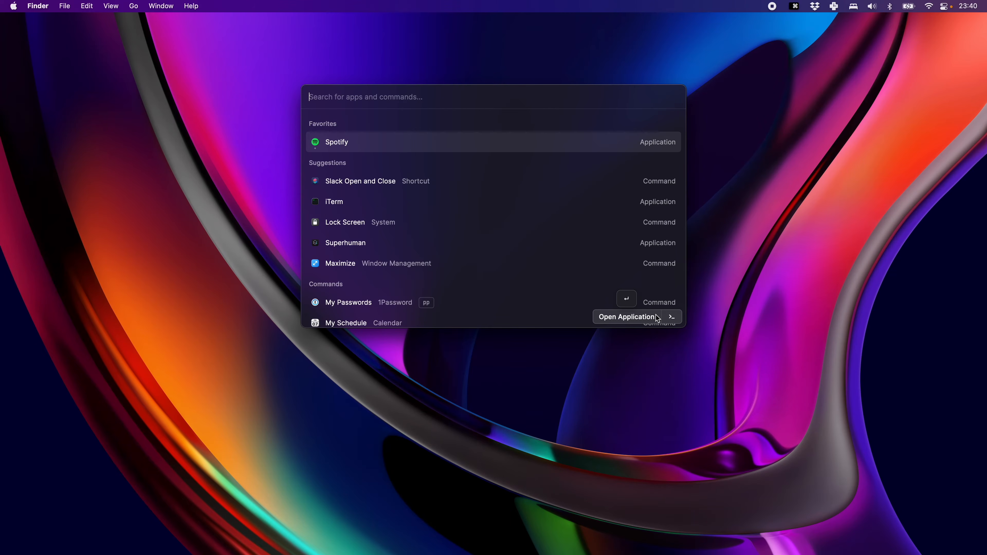
# Open the Raycast preferences and look through the Extensions list of commands, aliases and hotkeys.
pyautogui.press('super+k')
pyautogui.press('Escape')
pyautogui.press('super+comma')
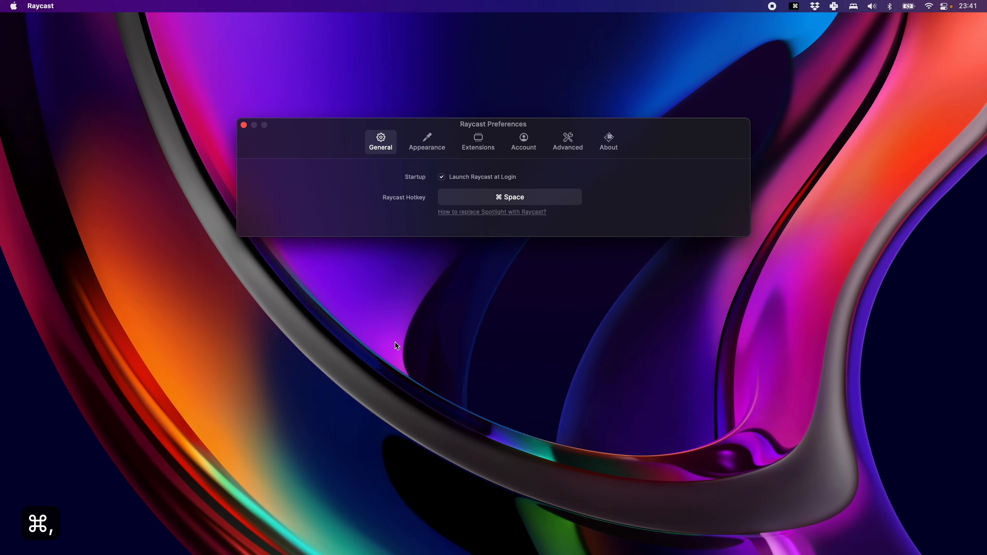
pyautogui.click(466, 144)
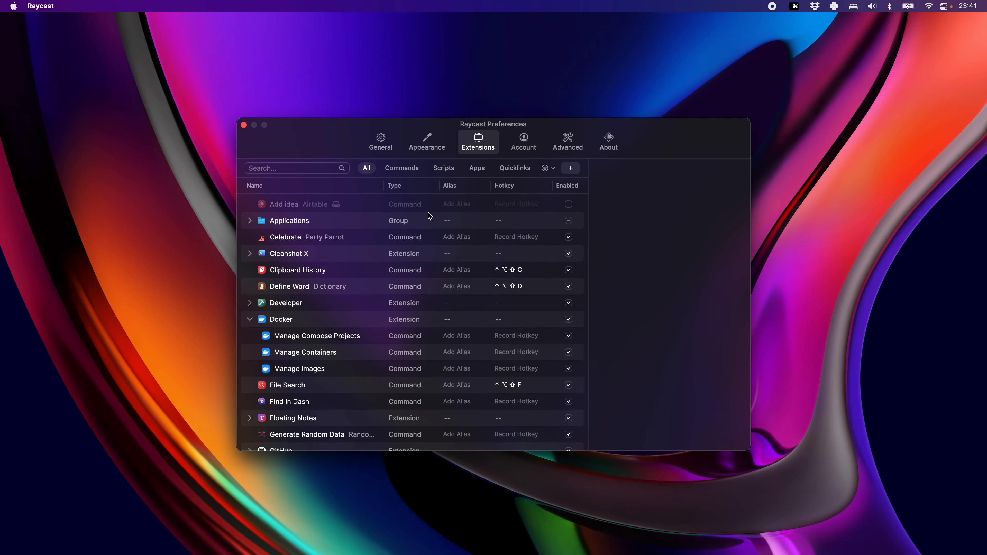
pyautogui.scroll(-1, 429, 216)
pyautogui.click(249, 312)
pyautogui.scroll(1, 325, 220)
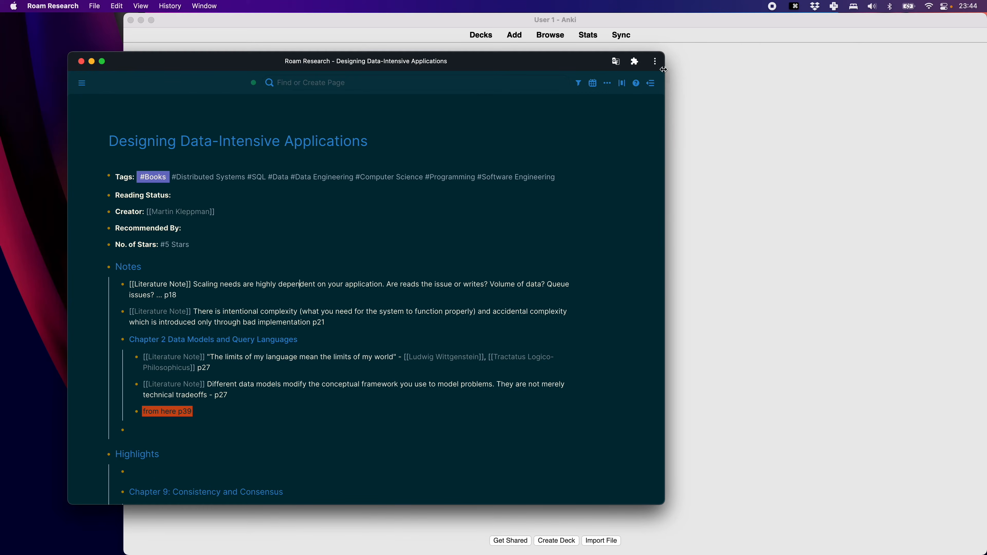
# Narrow the Roam Research window, shift it toward the desktop's left edge, and bring the Anki window forward.
pyautogui.moveTo(664, 52); pyautogui.dragTo(450, 56)
pyautogui.moveTo(363, 69); pyautogui.dragTo(332, 63)
pyautogui.click(490, 174)
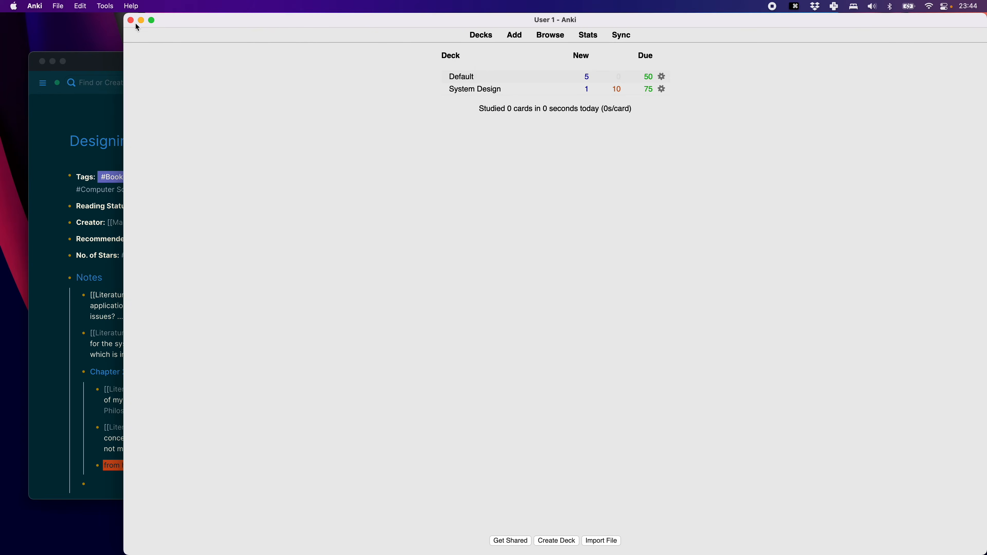
# Reposition and resize the Anki window by hand so it sits beside the Roam Research window.
pyautogui.moveTo(124, 14); pyautogui.dragTo(510, 49)
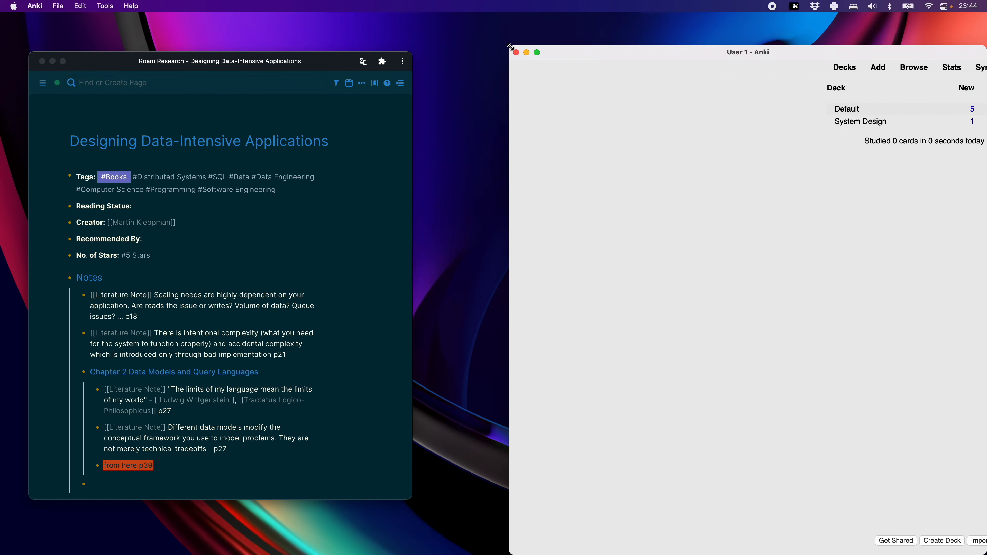
pyautogui.moveTo(583, 52); pyautogui.dragTo(547, 34)
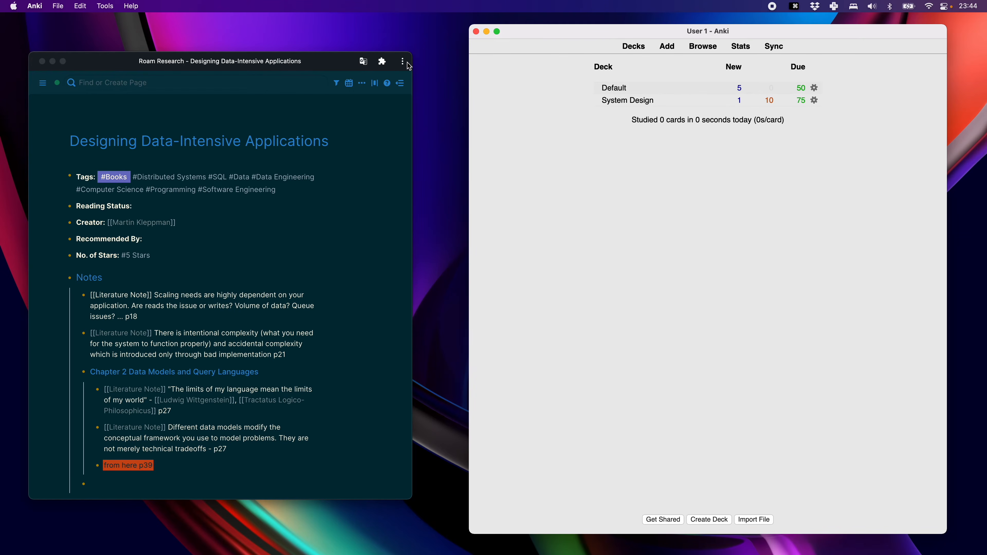
pyautogui.moveTo(320, 65)
pyautogui.mouseDown()
pyautogui.moveTo(313, 41)
pyautogui.moveTo(319, 59)
pyautogui.mouseUp()
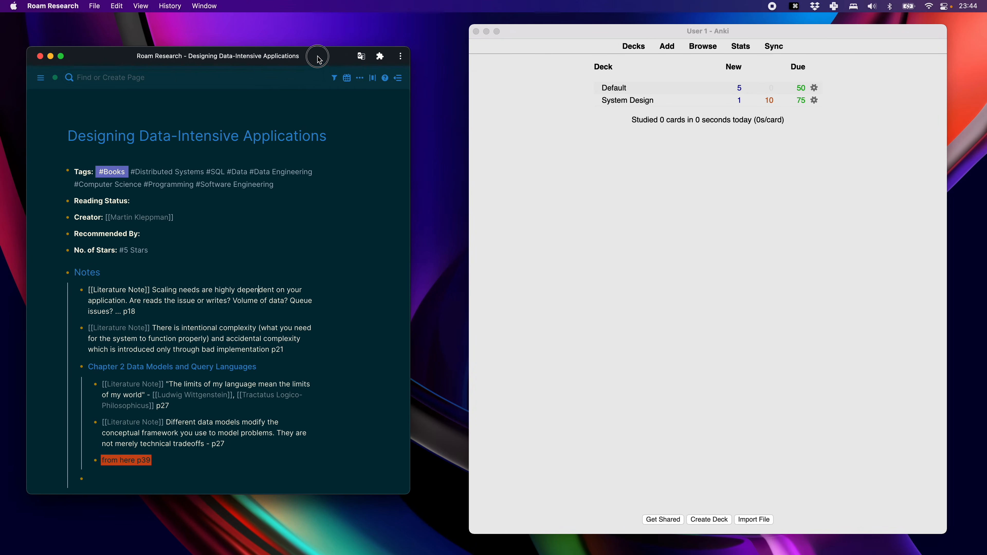
pyautogui.click(525, 248)
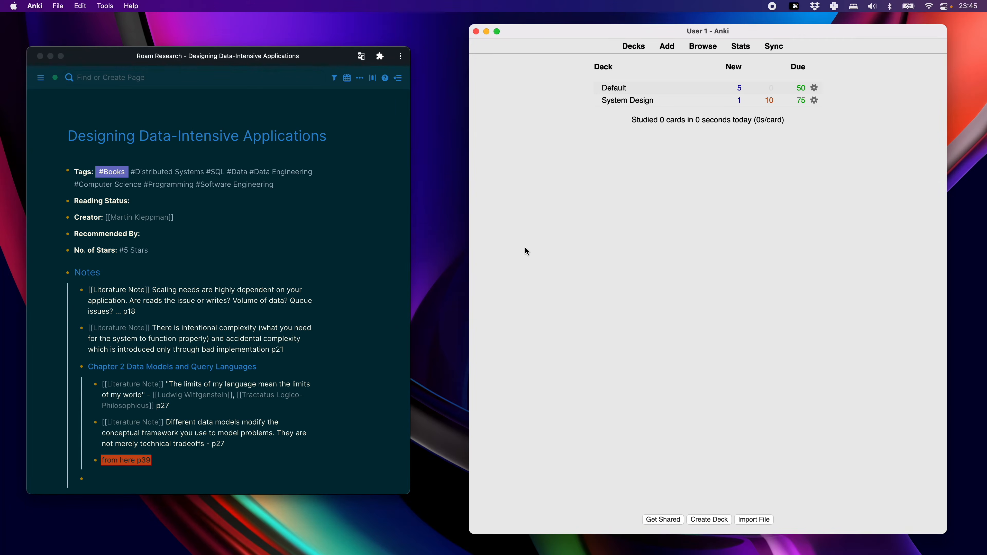
pyautogui.moveTo(592, 31); pyautogui.dragTo(551, 39)
# Tile the Anki window with the launcher's Right Half window management command.
pyautogui.press('super+space')
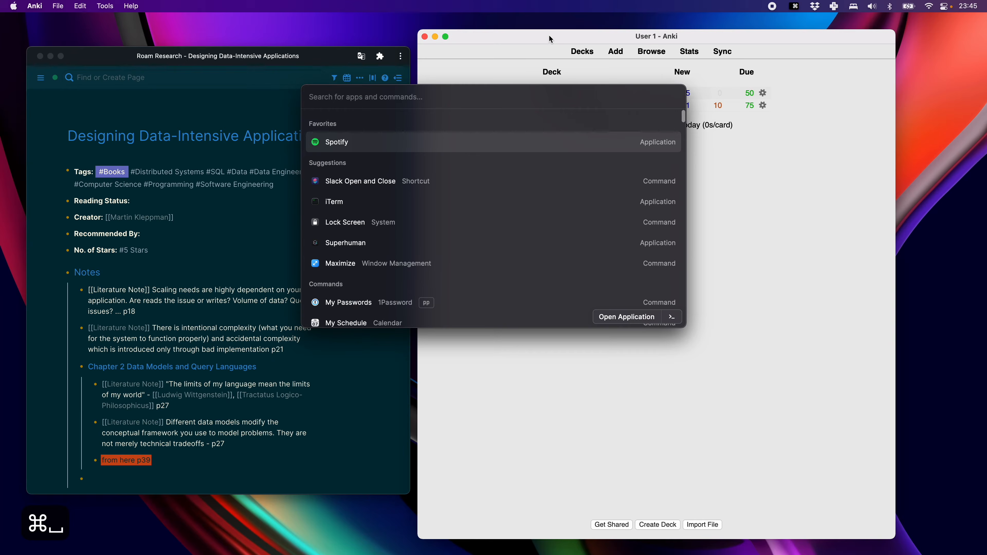
pyautogui.write('right')
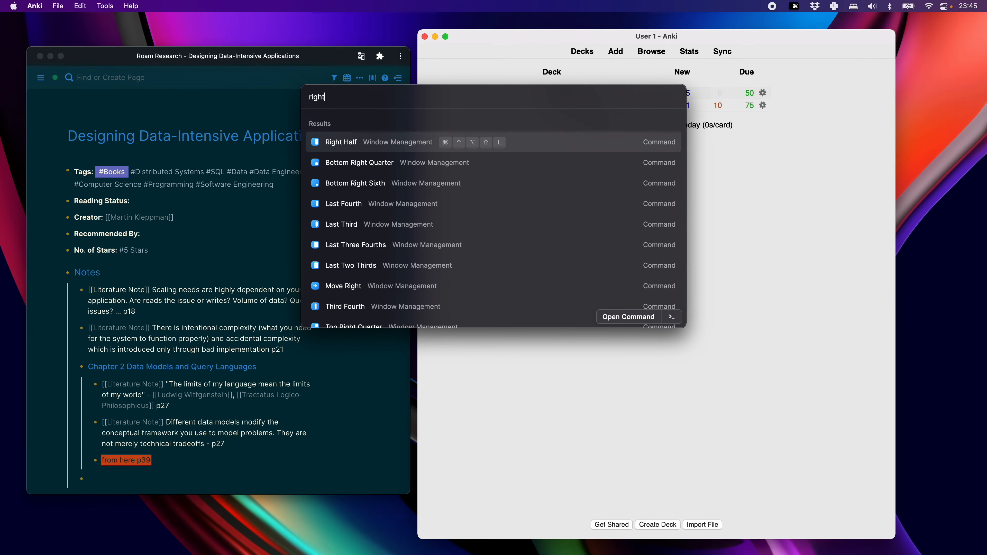
pyautogui.press('Return')
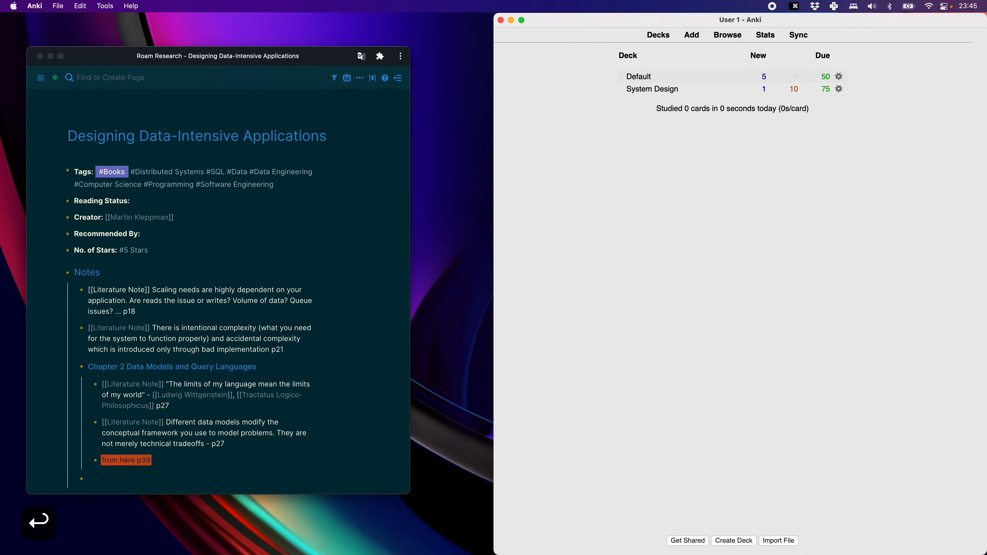
# Switch to Roam Research and tile its window with the launcher's Left Half command.
pyautogui.press('super+Tab')
pyautogui.press('super+space')
pyautogui.write('lef')
pyautogui.press('Return')
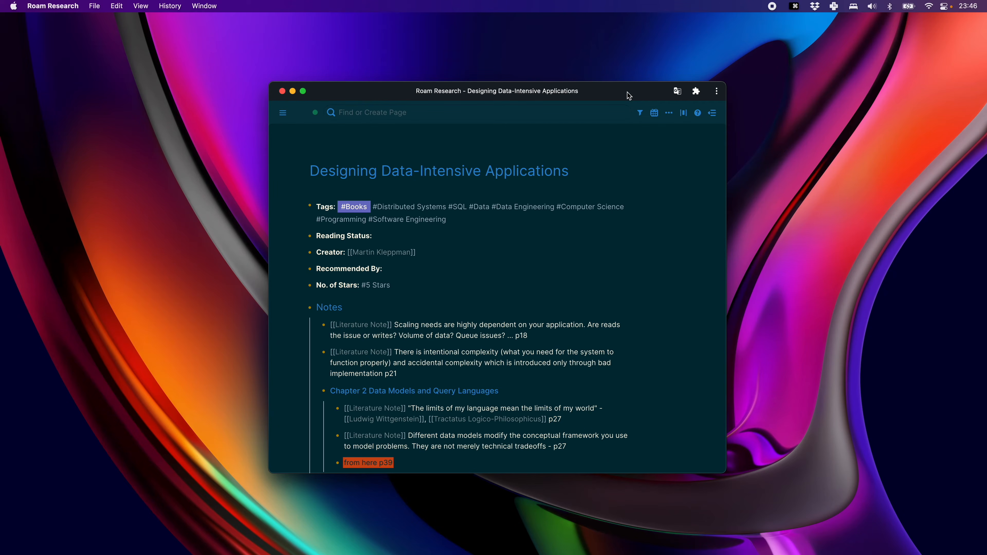
# Maximize the Roam Research window with the launcher and tile it to the left half of the desktop.
pyautogui.press('super+space')
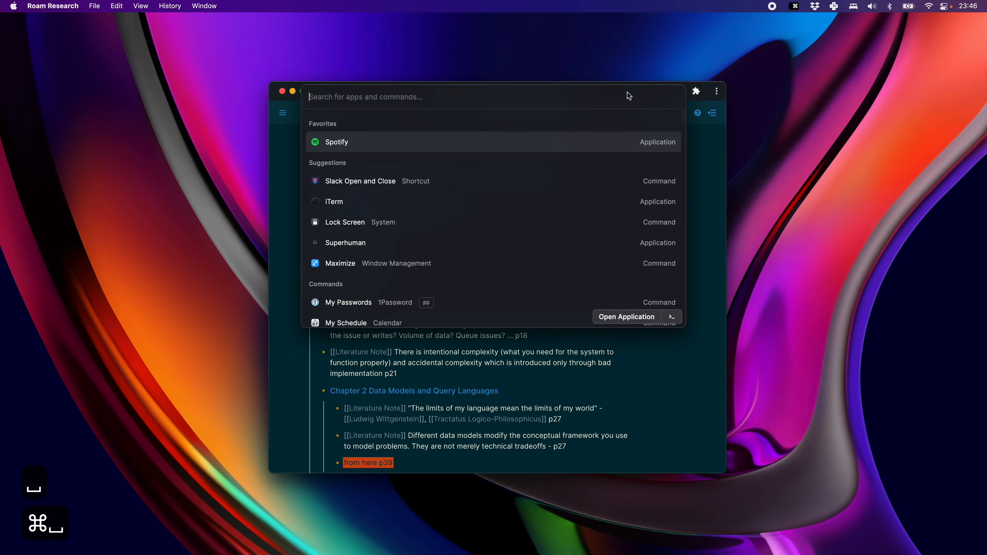
pyautogui.write('max')
pyautogui.press('Return')
pyautogui.press('super+space')
pyautogui.write('lef')
pyautogui.press('Return')
# Tile the Roam Research window with the launcher's Bottom Half command.
pyautogui.press('super+space')
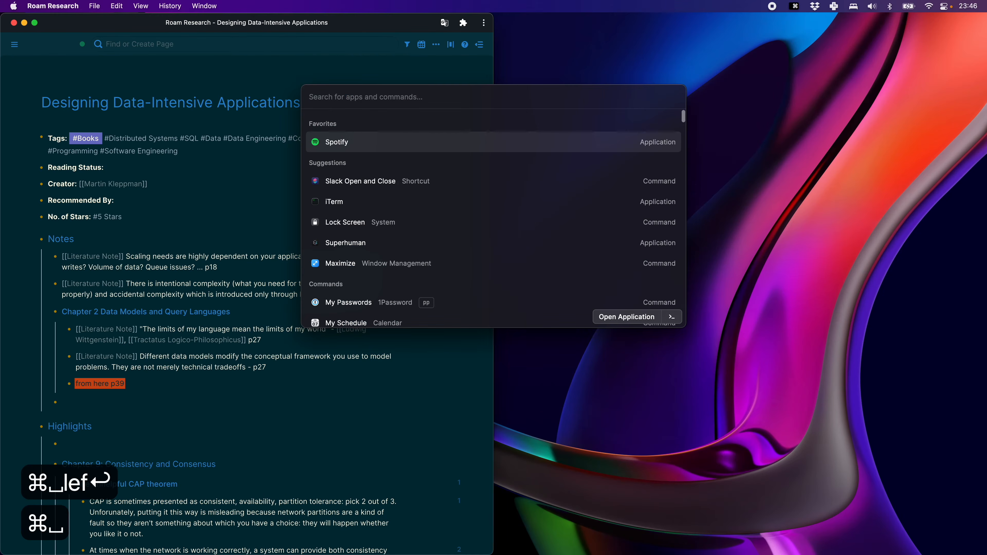
pyautogui.write('bot')
pyautogui.press('Return')
# Place the Roam Research window in the bottom center sixth with the launcher's window management command, and move it toward the desktop's upper-left area.
pyautogui.press('super+space')
pyautogui.write('bo')
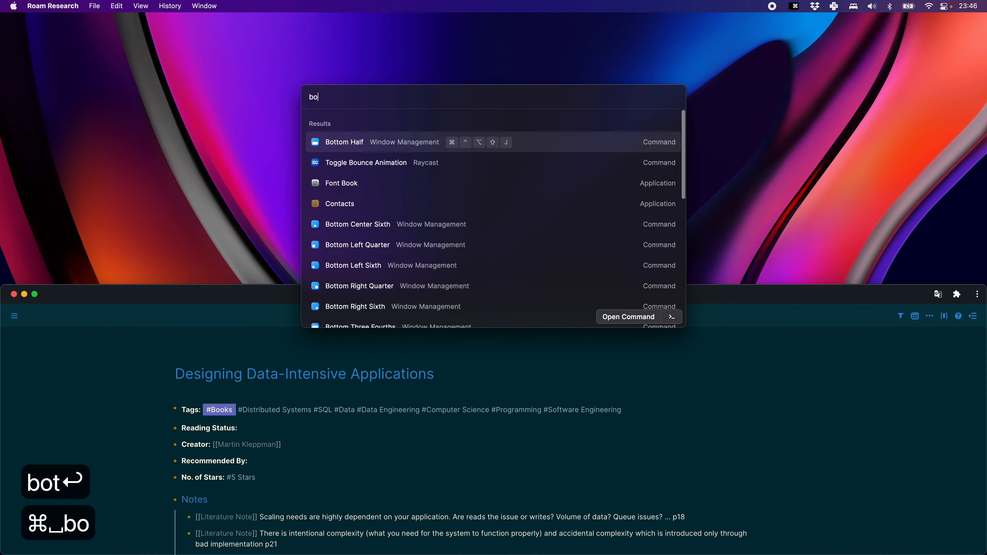
pyautogui.write('tt')
pyautogui.press('Down')
pyautogui.press('Return')
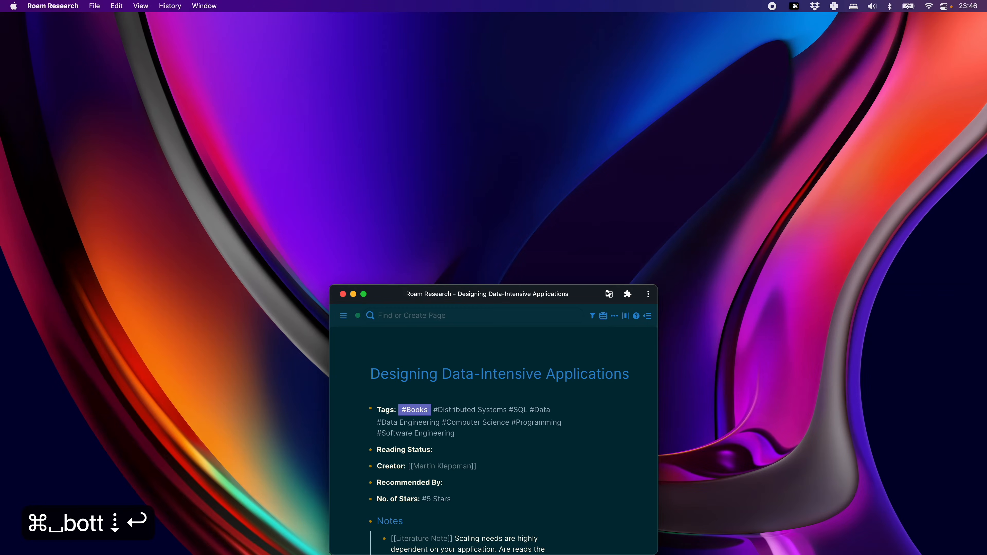
pyautogui.moveTo(594, 295); pyautogui.dragTo(574, 236)
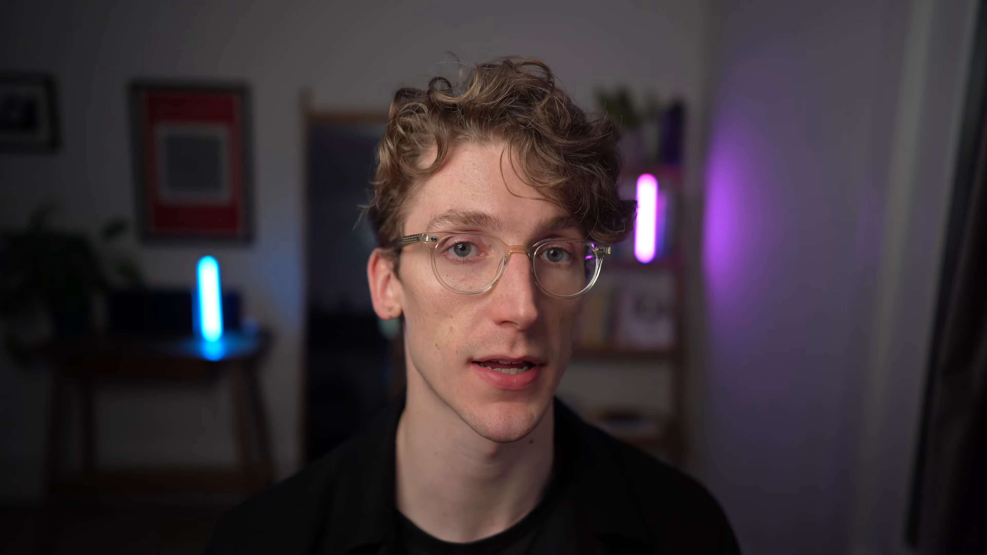
# Open the extension preferences from the launcher by searching "exten" and expand the Window Management extension.
pyautogui.press('super+space')
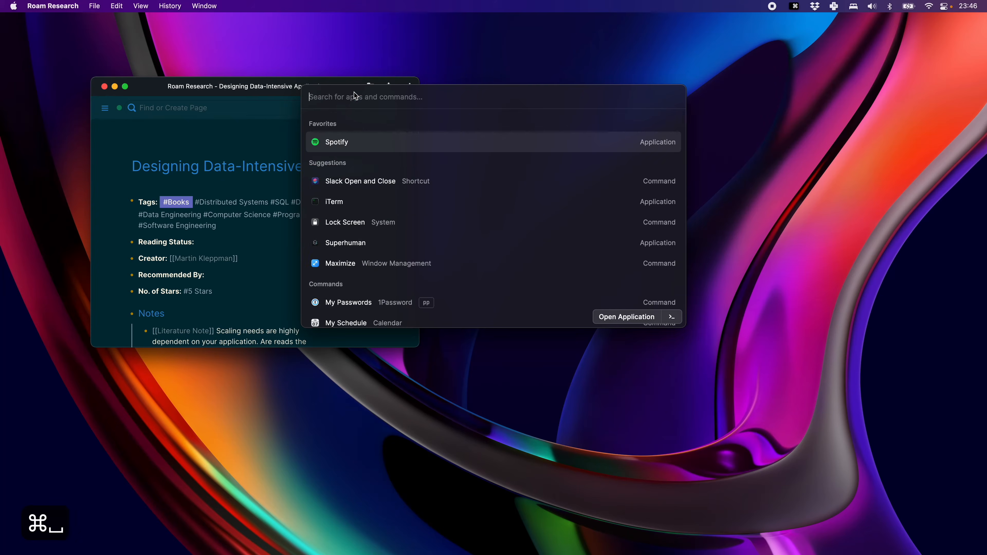
pyautogui.write('exten')
pyautogui.press('Return')
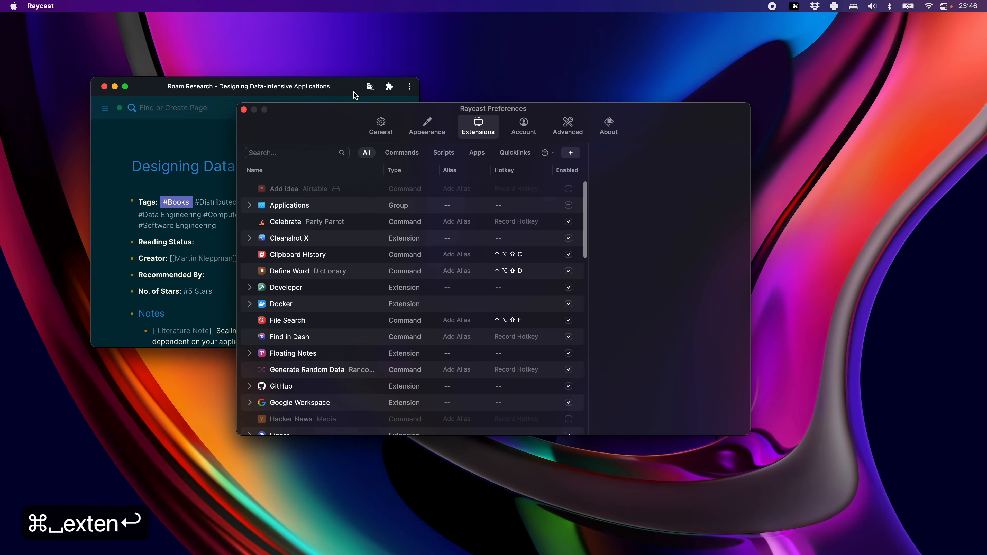
pyautogui.scroll(-10, 329, 222)
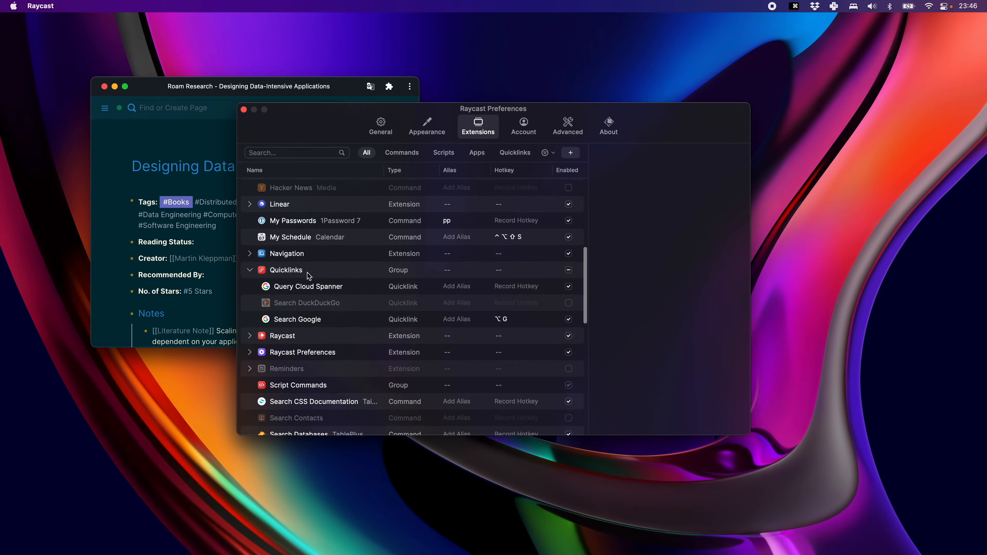
pyautogui.click(250, 249)
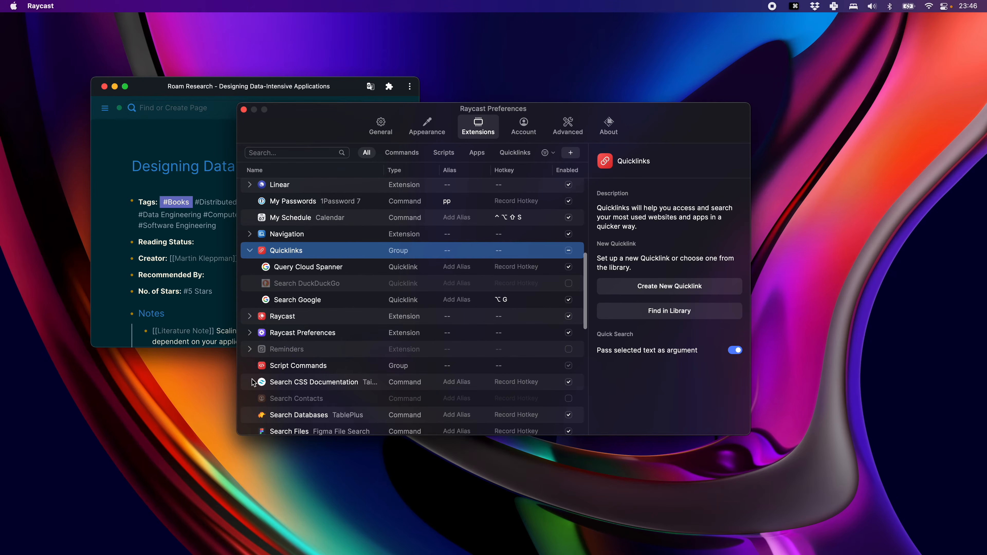
pyautogui.click(250, 349)
pyautogui.scroll(-15, 265, 330)
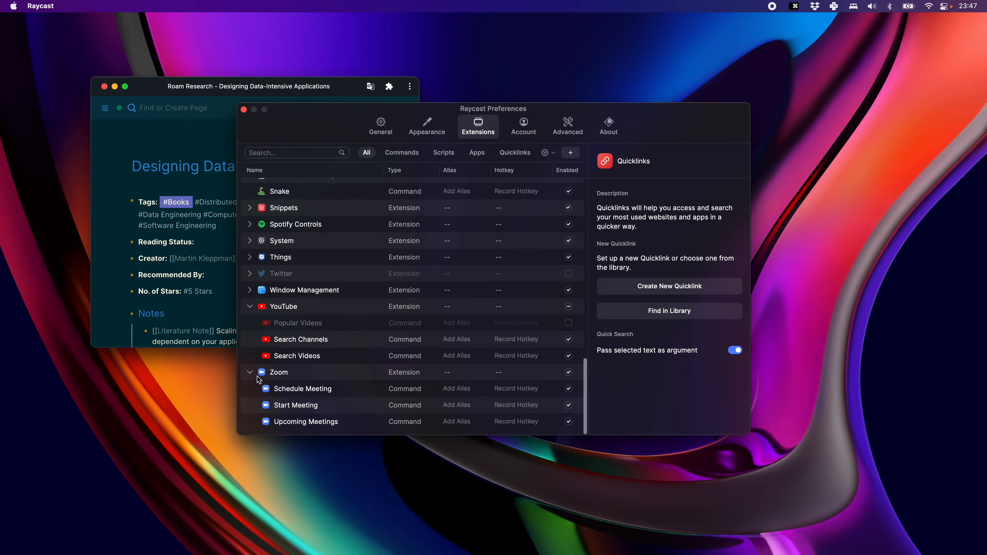
pyautogui.click(293, 294)
pyautogui.doubleClick(292, 294)
# Examine the hotkeys assigned to the Window Management commands, and close the preferences.
pyautogui.scroll(-10, 293, 296)
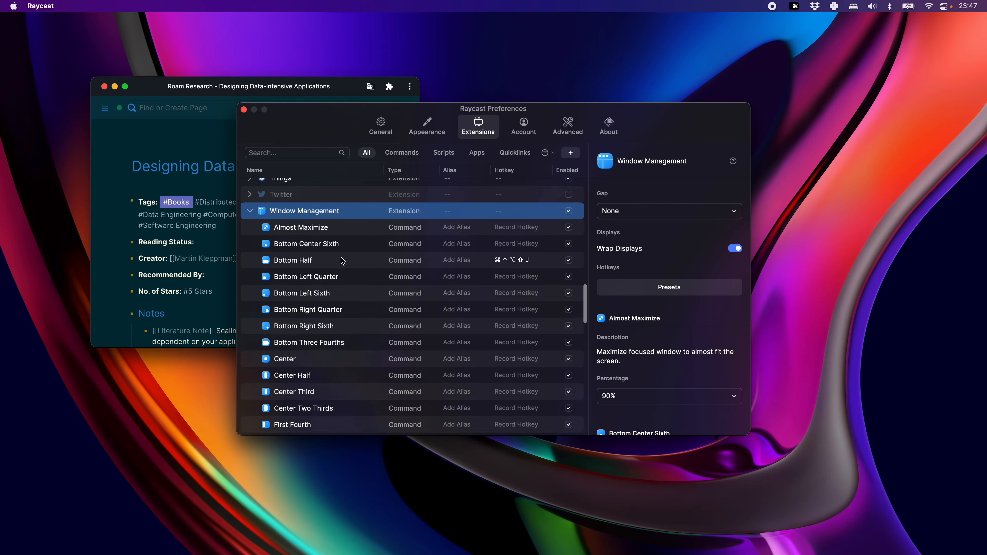
pyautogui.scroll(-6, 338, 347)
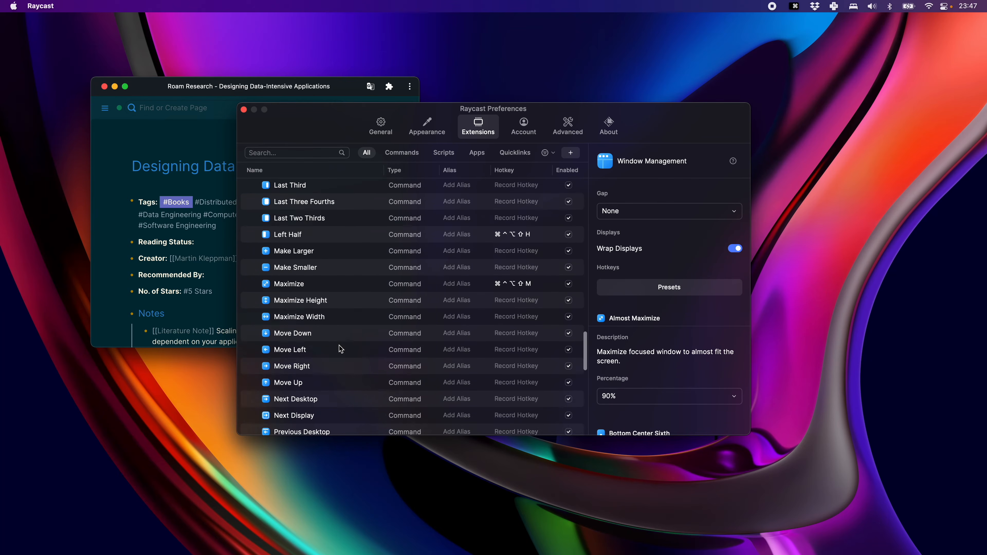
pyautogui.scroll(-2, 338, 347)
pyautogui.scroll(-1, 518, 389)
pyautogui.scroll(6, 520, 280)
pyautogui.scroll(4, 519, 281)
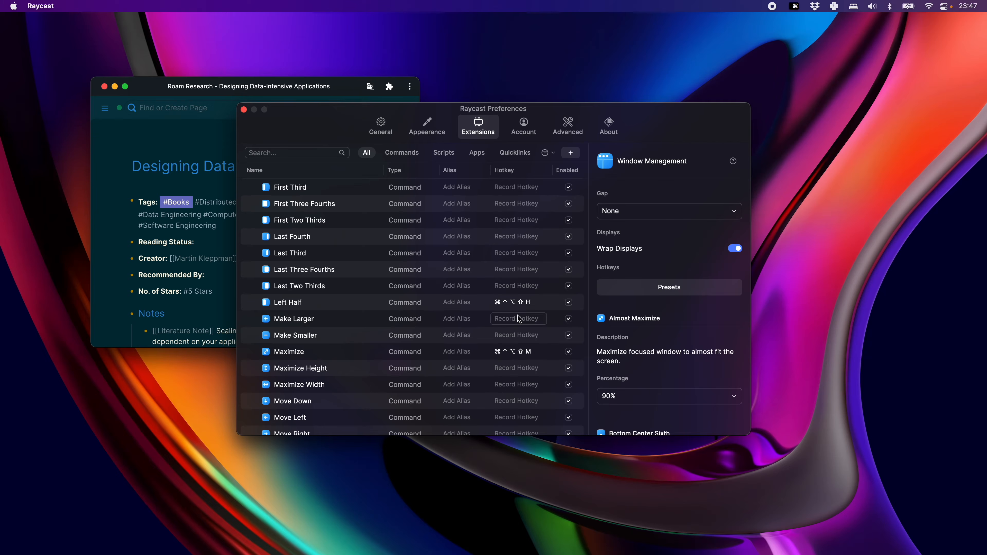
pyautogui.scroll(-1, 521, 367)
pyautogui.scroll(5, 521, 367)
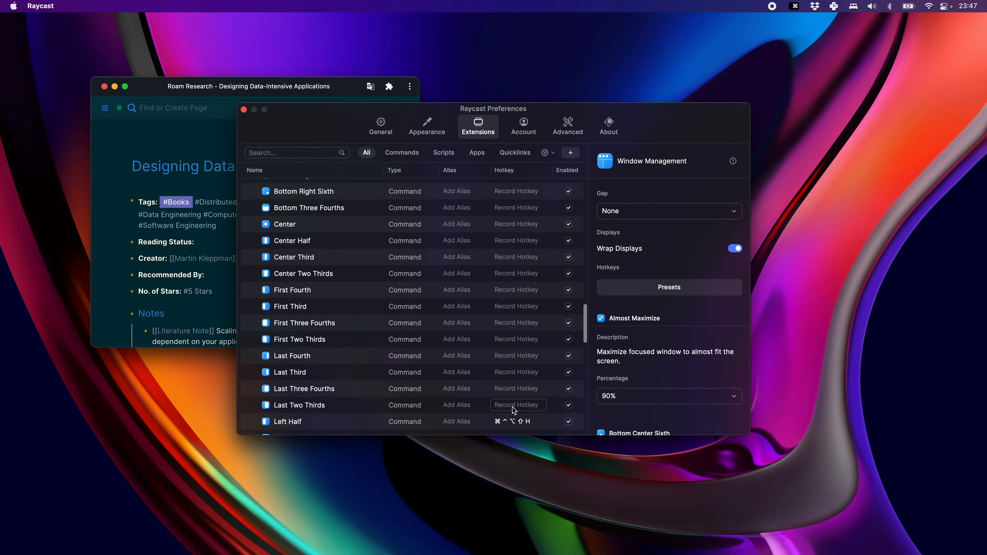
pyautogui.scroll(-3, 512, 389)
pyautogui.scroll(3, 511, 322)
pyautogui.scroll(5, 514, 349)
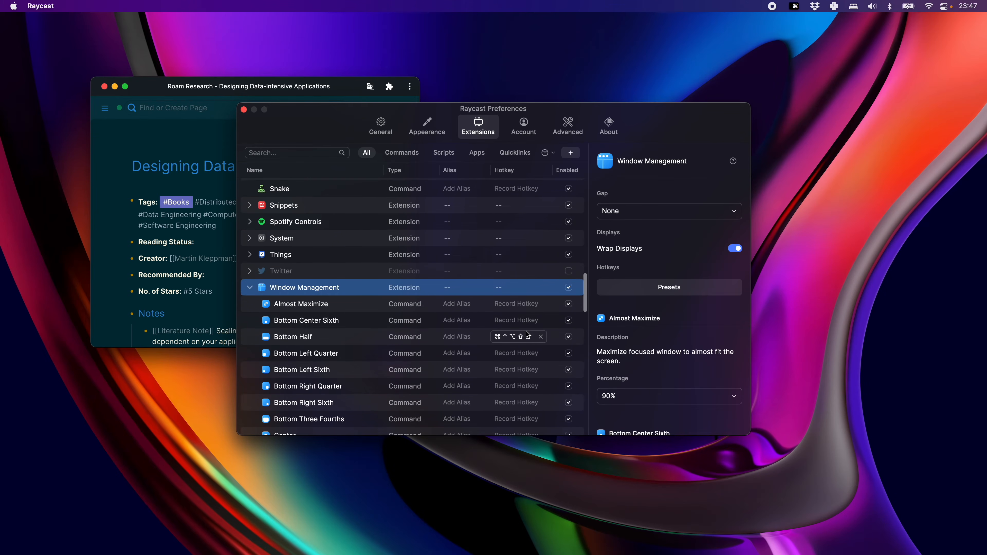
pyautogui.scroll(3, 529, 359)
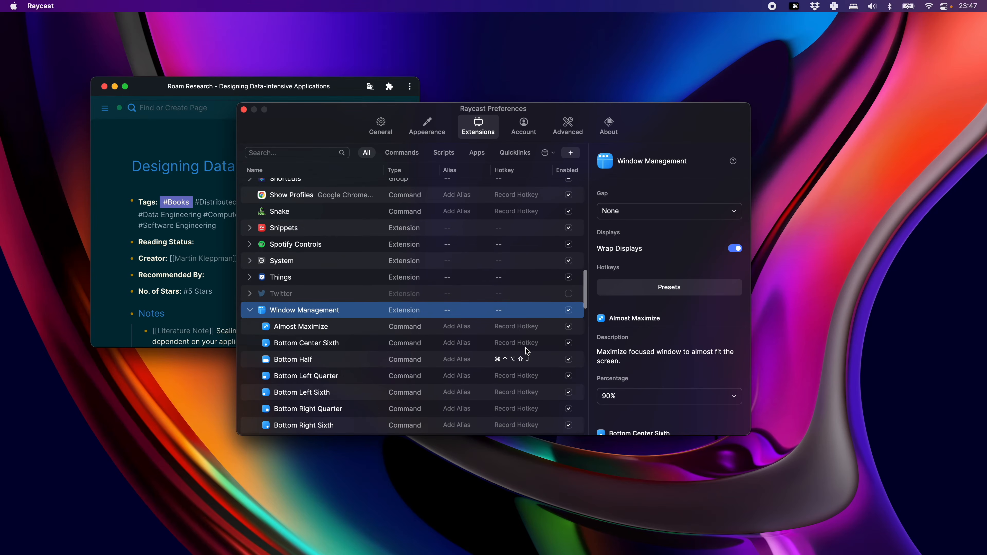
pyautogui.scroll(-10, 526, 351)
pyautogui.scroll(-8, 529, 350)
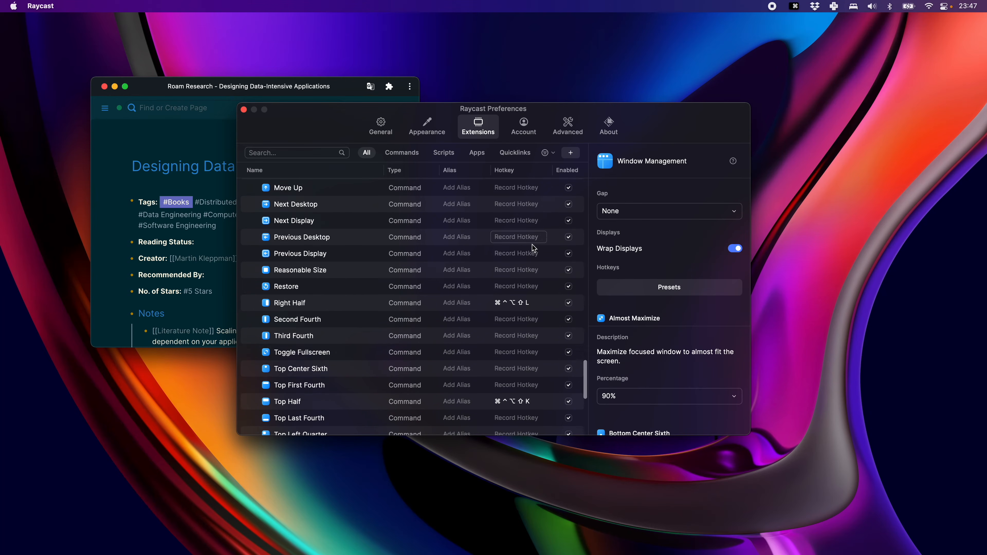
pyautogui.scroll(-1, 532, 352)
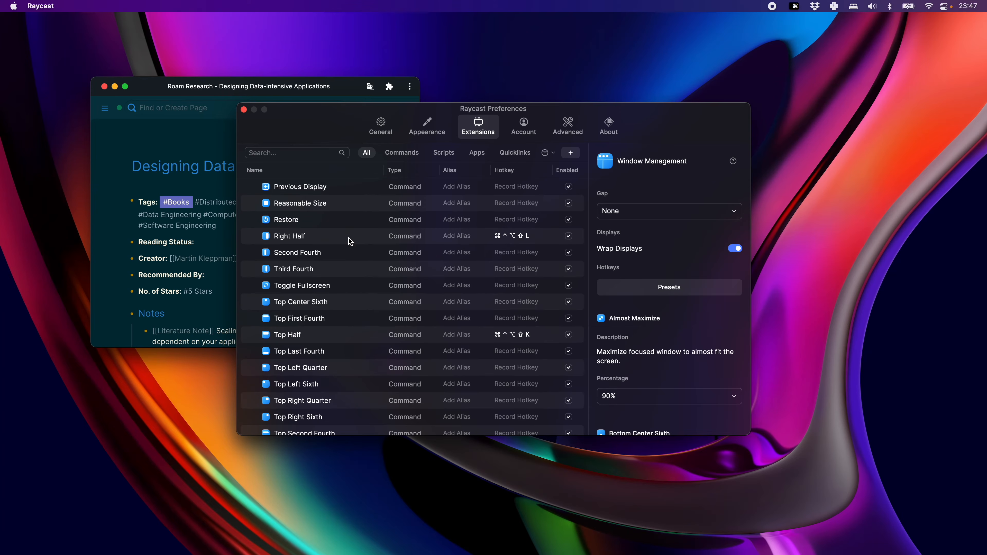
pyautogui.click(244, 110)
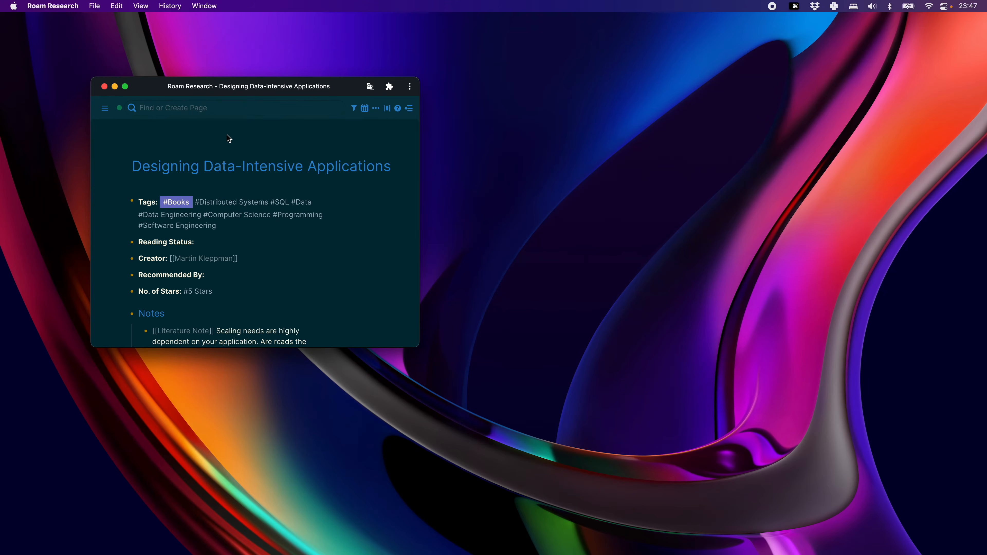
# Use the window management hotkeys to tile the Roam Research window to each half of the desktop, and finally maximize it.
pyautogui.press('ctrl+alt+shift+super+h')
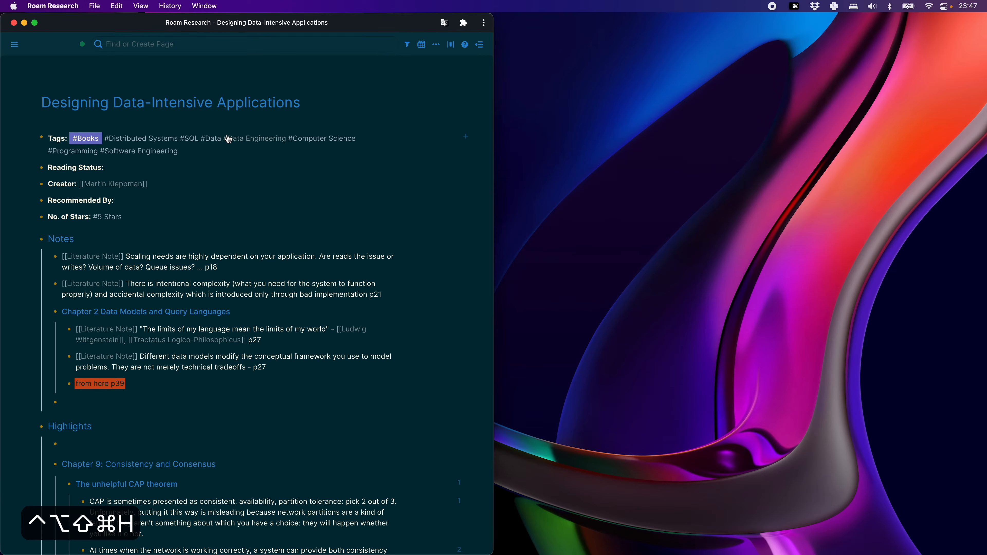
pyautogui.press('ctrl+alt+shift+super+l')
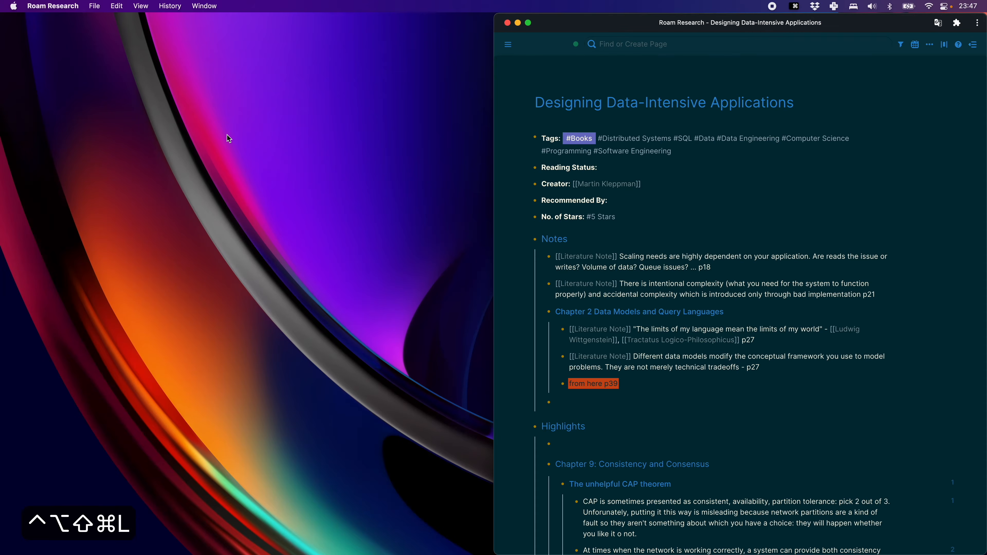
pyautogui.press('ctrl+alt+shift+super+j')
pyautogui.press('ctrl+alt+shift+super+k')
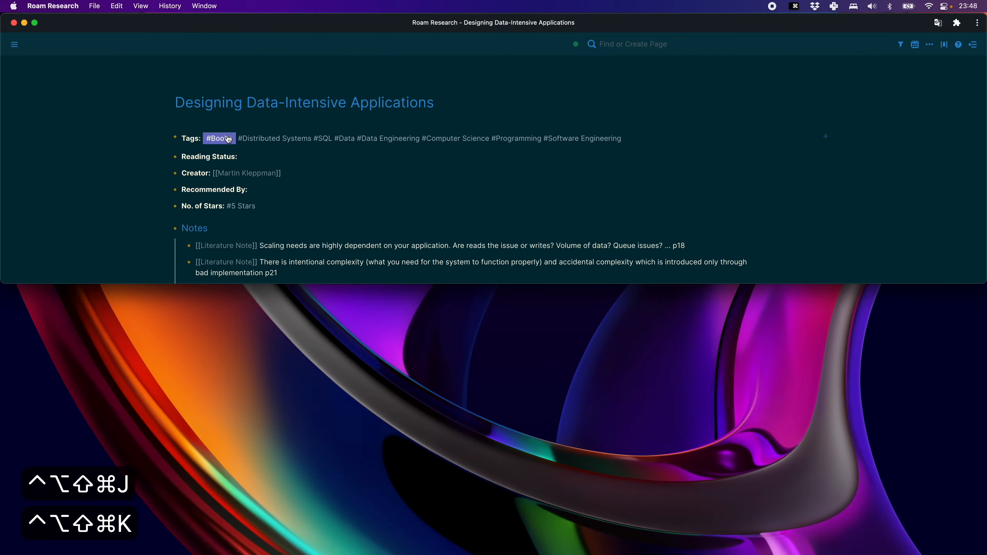
pyautogui.press('ctrl+alt+shift+super+h')
pyautogui.press('ctrl+alt+shift+super+l')
pyautogui.press('ctrl+alt+shift+super+h')
pyautogui.press('ctrl+alt+shift+super+l')
pyautogui.press('ctrl+alt+shift+super+m')
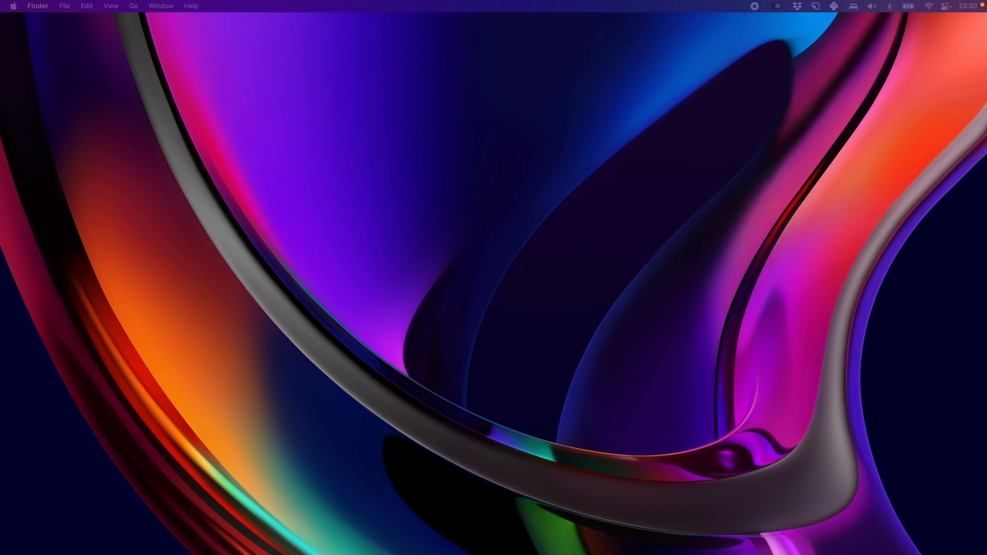
# Open Clipboard History from the launcher by searching "clip" and browse its link entries down to the image entry.
pyautogui.press('super+space')
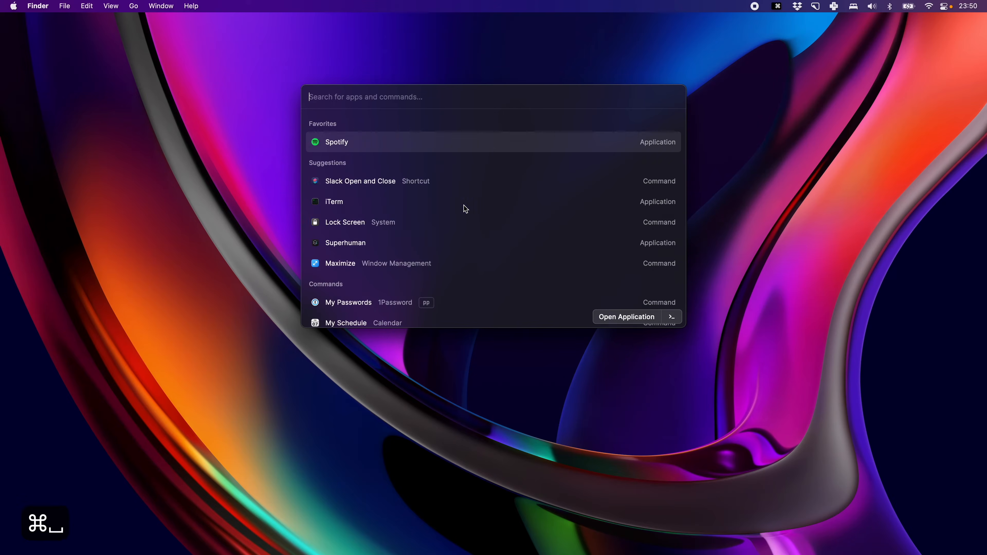
pyautogui.write('clip')
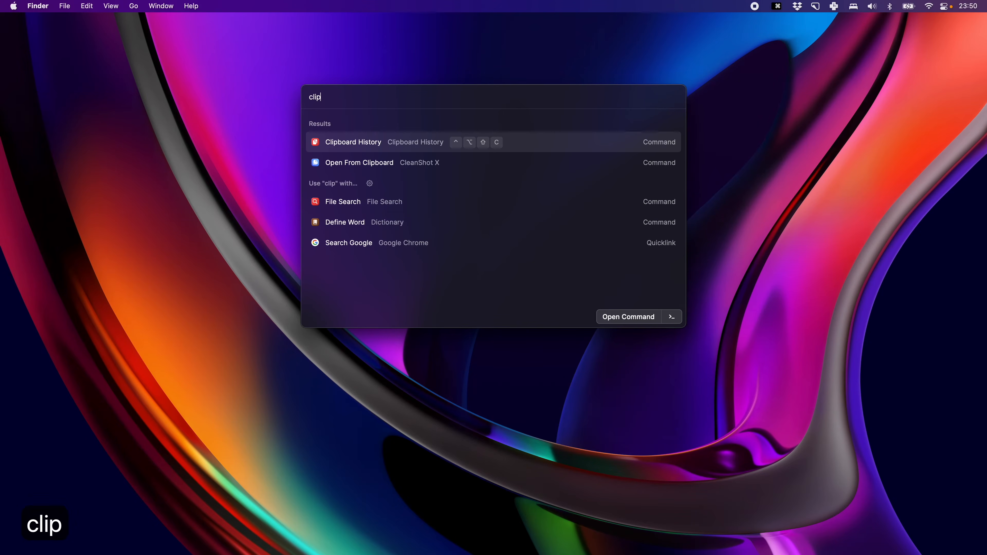
pyautogui.press('Return')
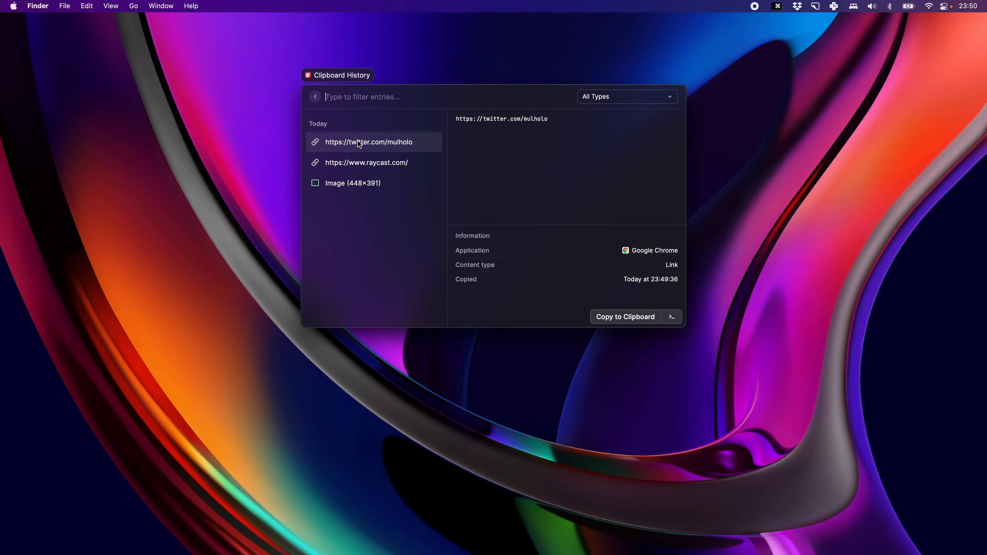
pyautogui.hotkey('ctrl', 'j')
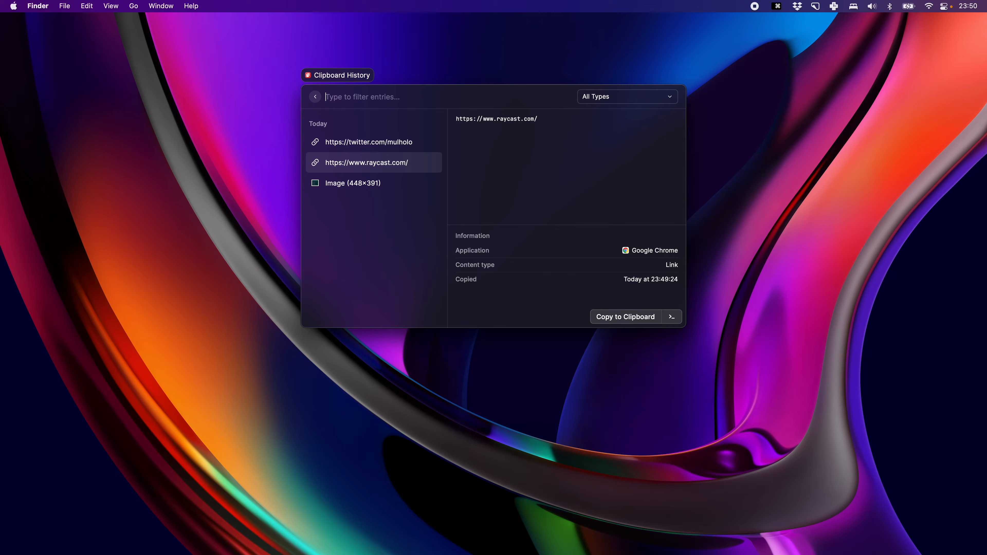
pyautogui.hotkey('ctrl', 'k')
pyautogui.hotkey('ctrl', 'j')
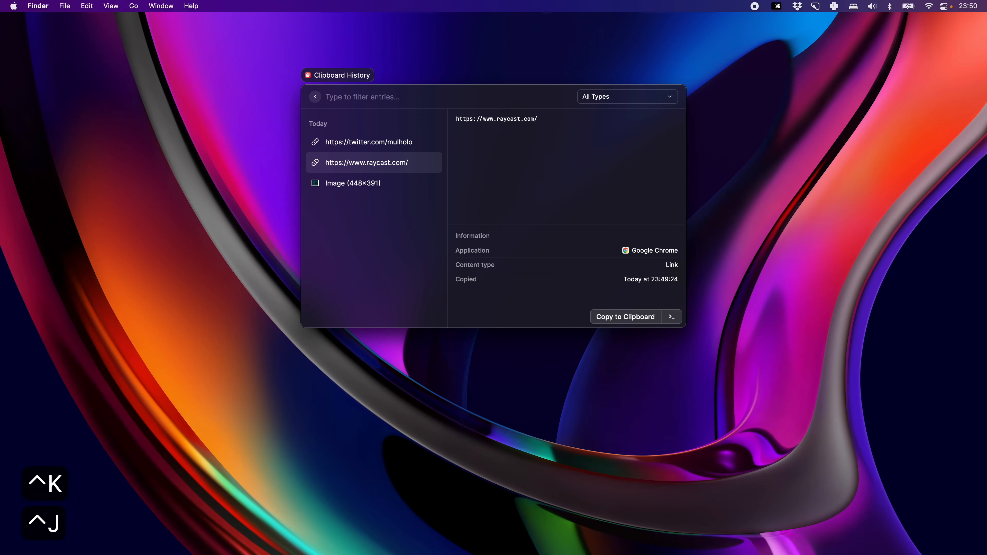
pyautogui.hotkey('ctrl', 'j')
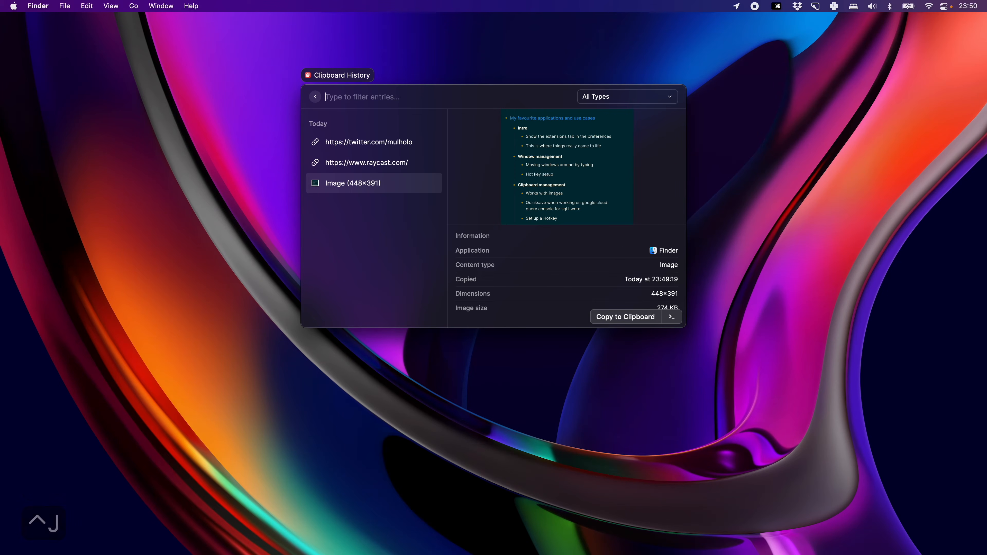
# Filter the clipboard history by "window manage" and copy the matching image to the clipboard for pasting.
pyautogui.write('win')
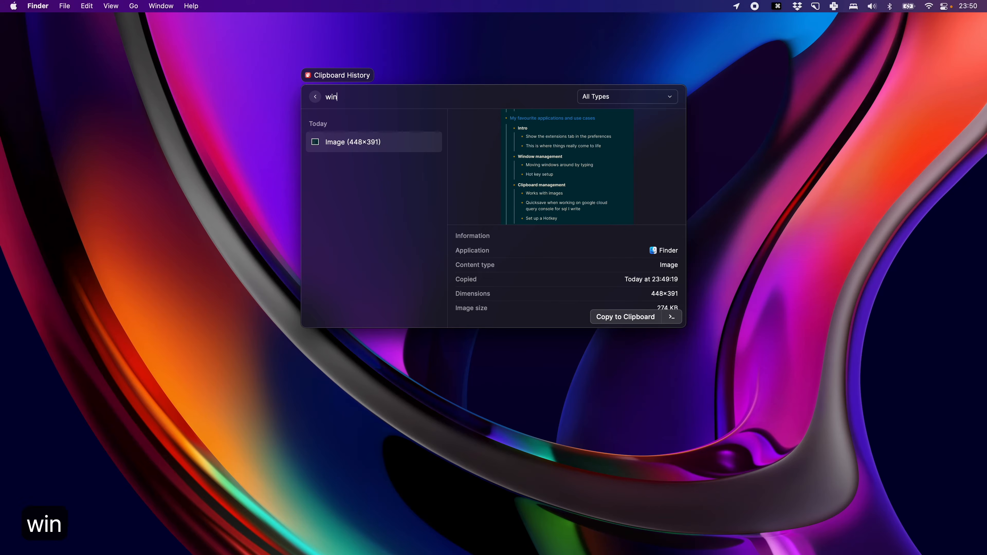
pyautogui.write('dow manage')
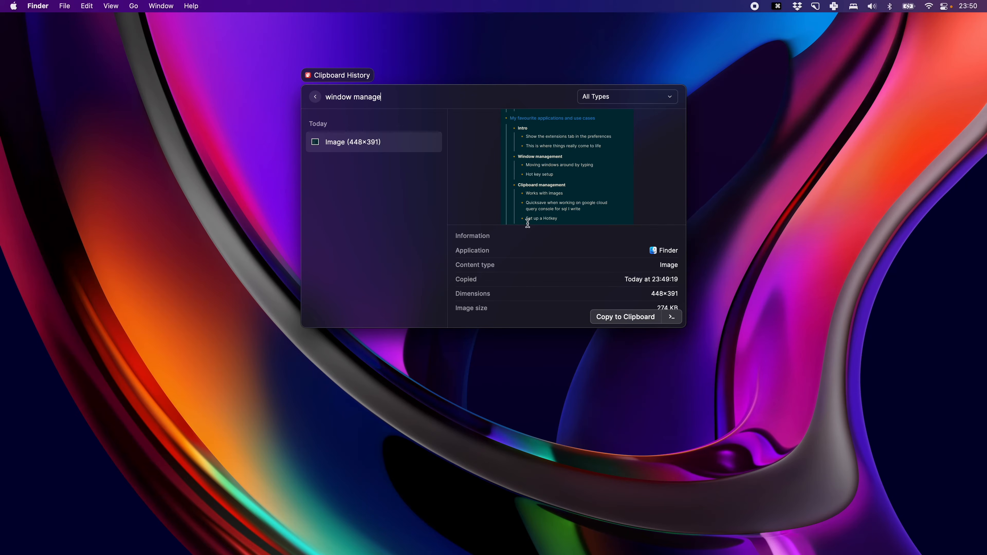
pyautogui.press('Return')
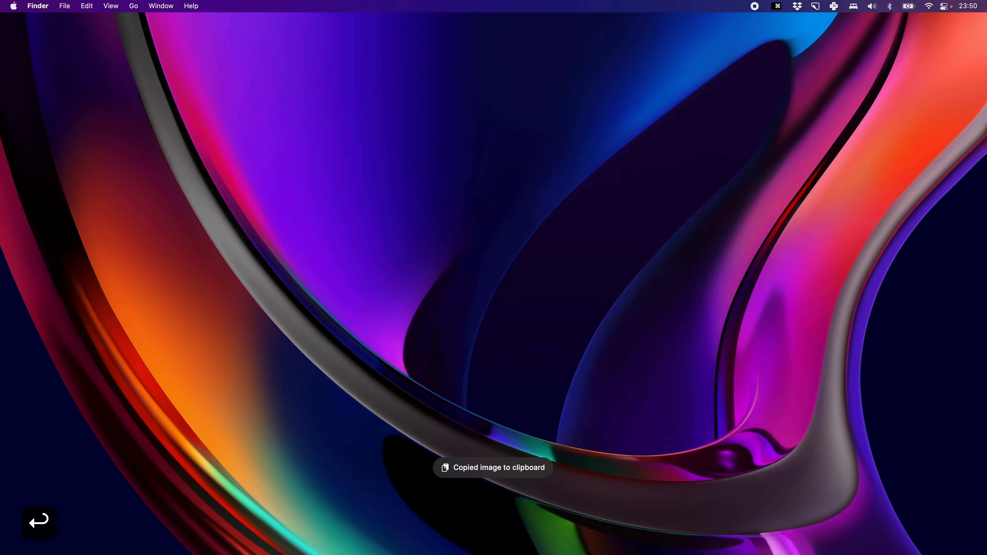
pyautogui.press('super+v')
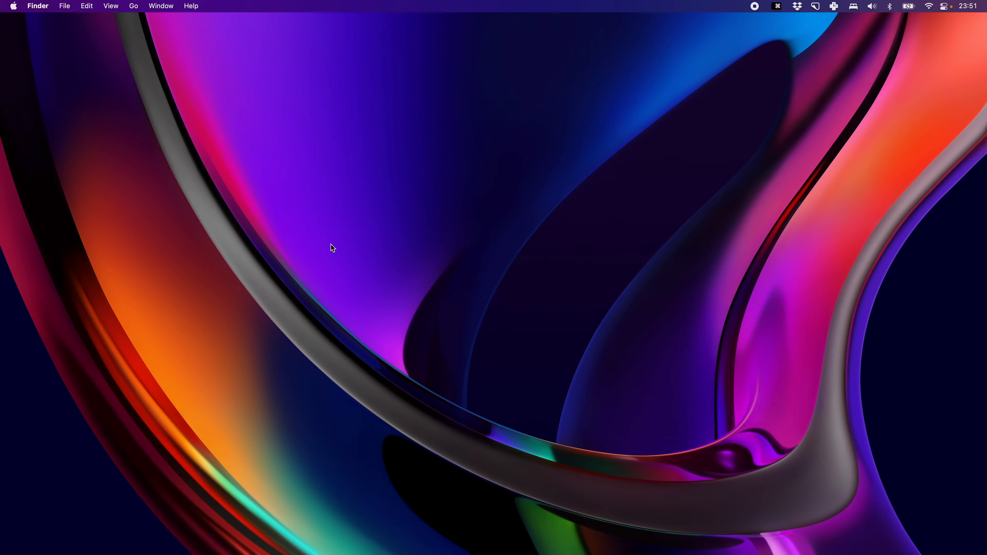
# Review the Clipboard History hotkey in the extension preferences, filtered by "clip", and open Clipboard History with that hotkey.
pyautogui.press('super+space')
pyautogui.press('super+comma')
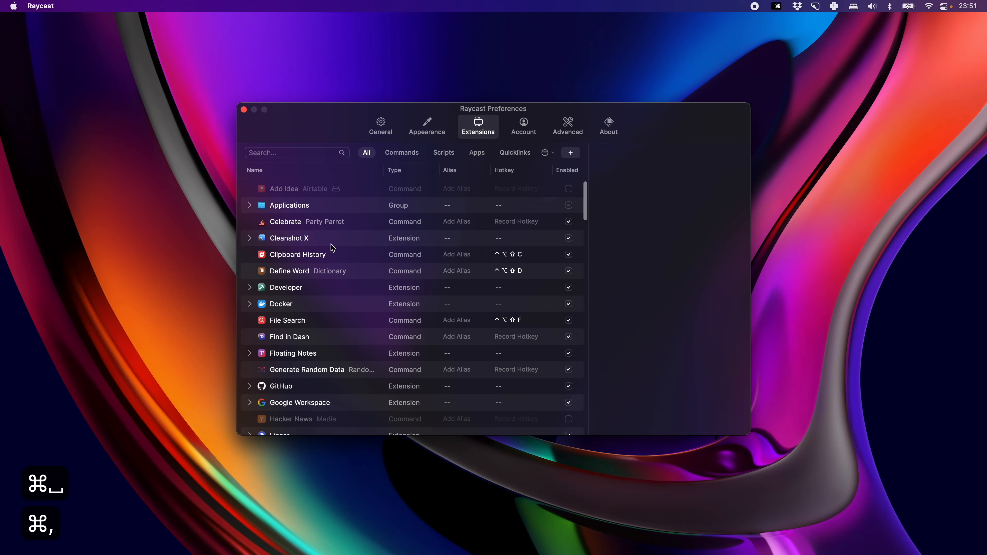
pyautogui.click(276, 153)
pyautogui.write('clip')
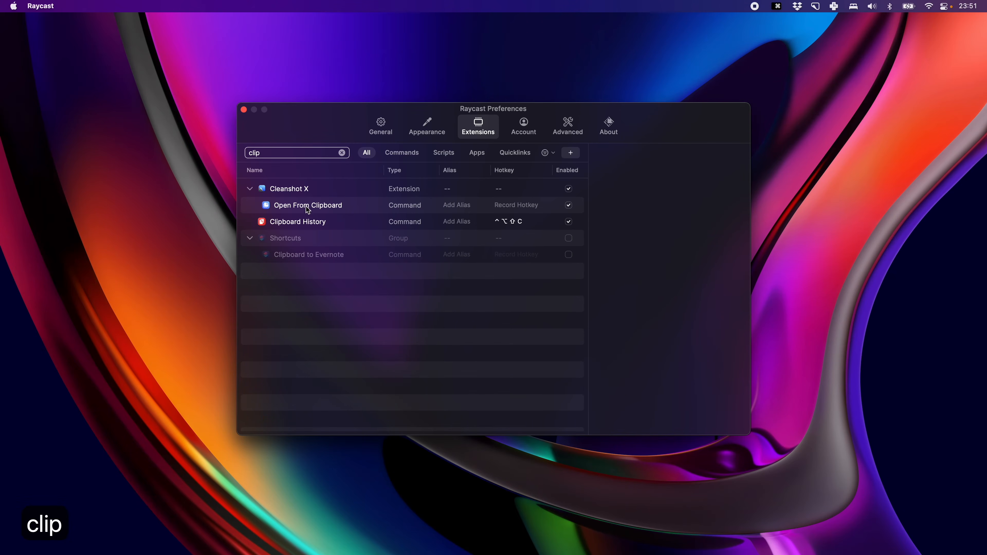
pyautogui.click(311, 221)
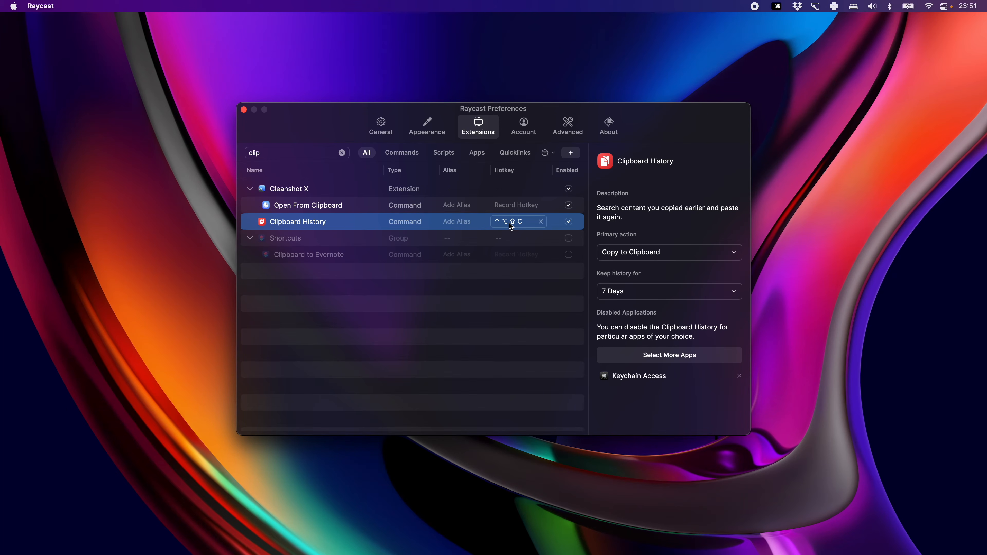
pyautogui.click(243, 109)
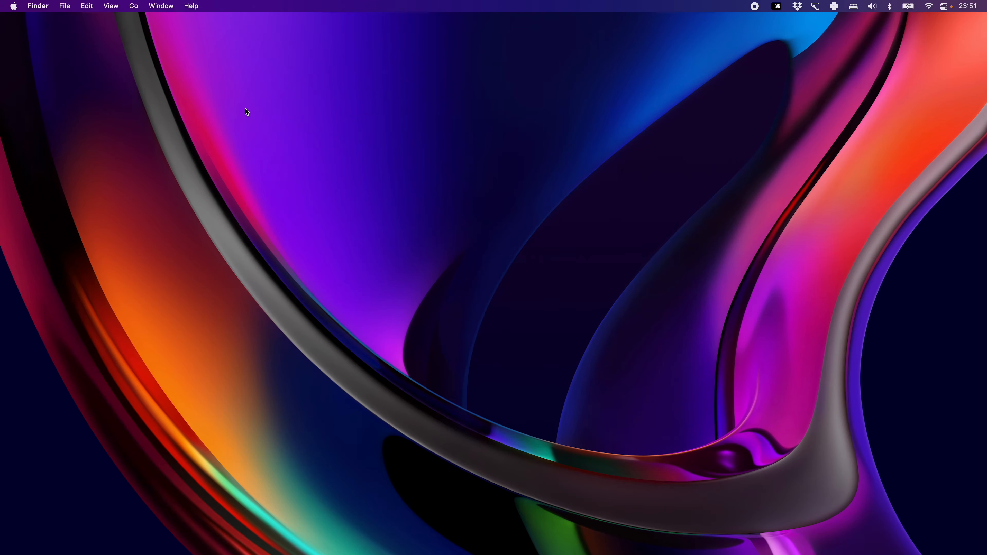
pyautogui.hotkey('ctrl', 'alt', 'shift', 'c')
# Join the Google Meet call of the "Record the video for Raycast" calendar event from the launcher.
pyautogui.press('super+space')
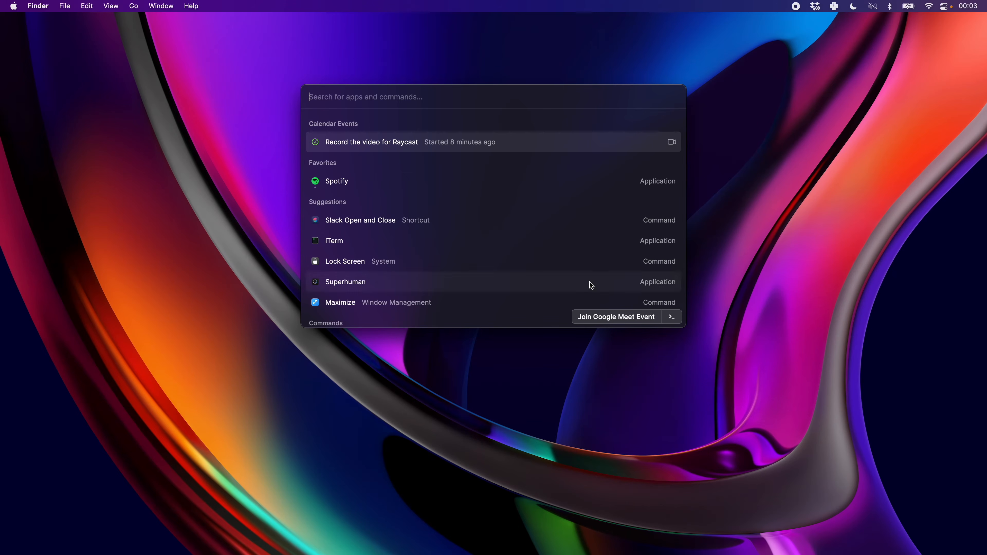
pyautogui.click(613, 322)
pyautogui.moveTo(986, 370); pyautogui.dragTo(271, 26)
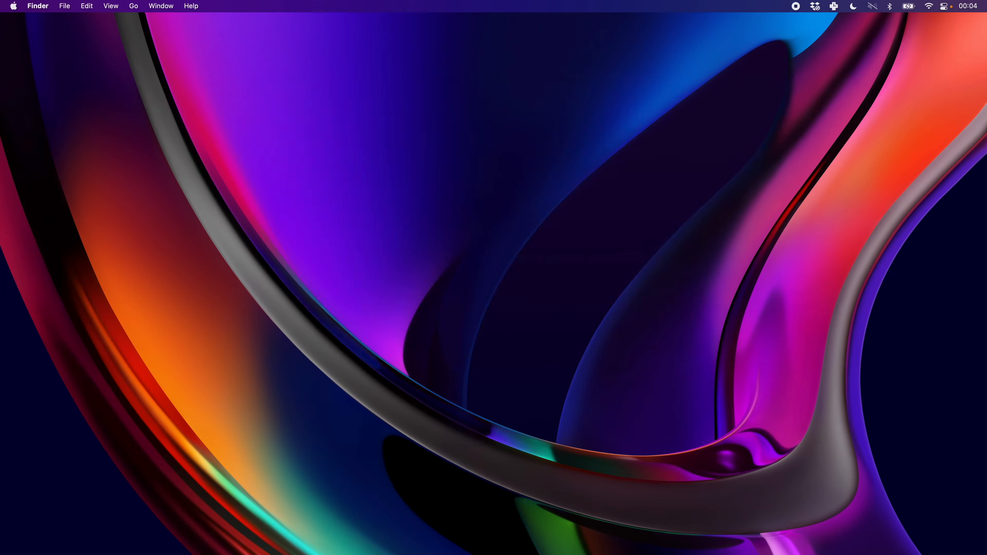
# Open the My Schedule calendar command from the launcher by searching "sche".
pyautogui.press('super+space')
pyautogui.write('sche')
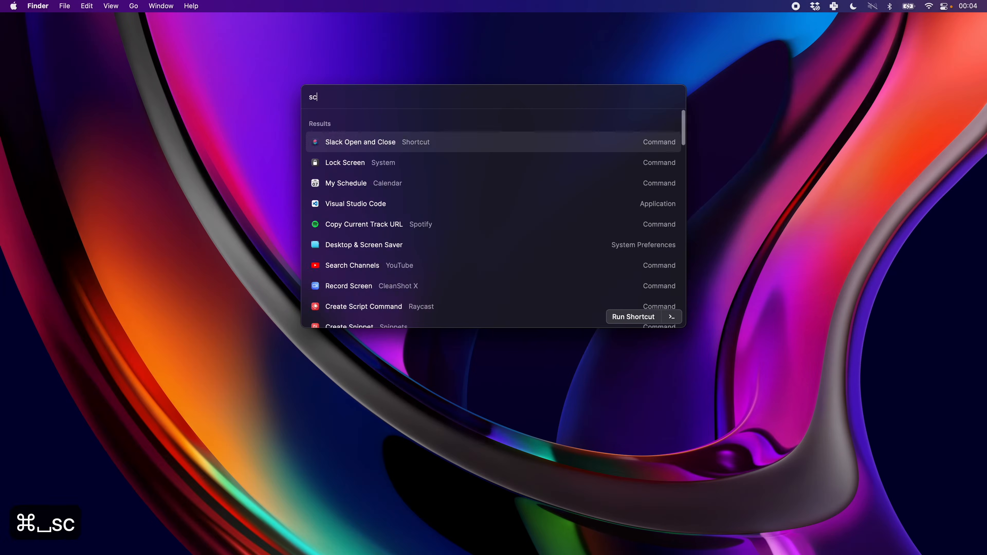
pyautogui.press('Return')
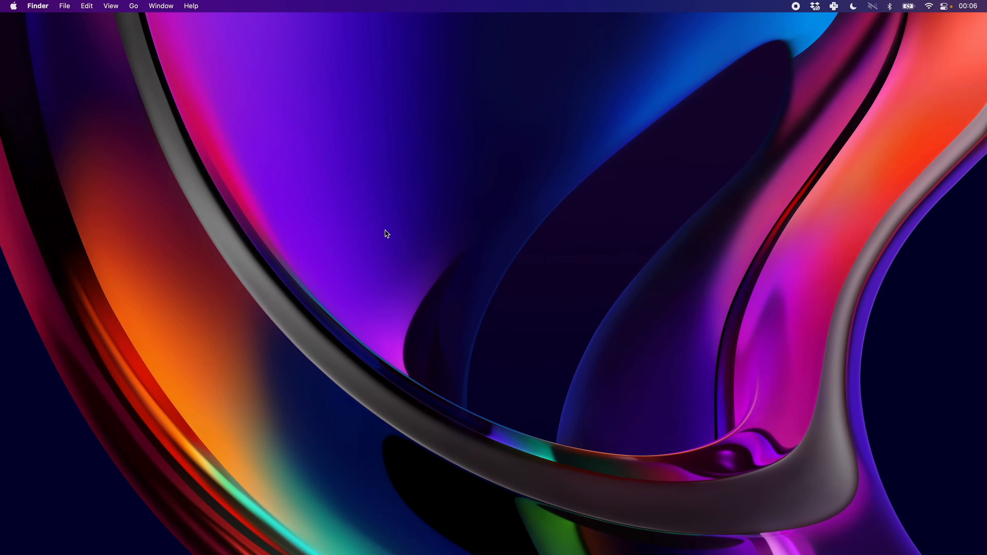
# Review the Linear extension and its Create Issue command in the extension preferences, filtered by "linear", and close the preferences.
pyautogui.hotkey('alt', 'space')
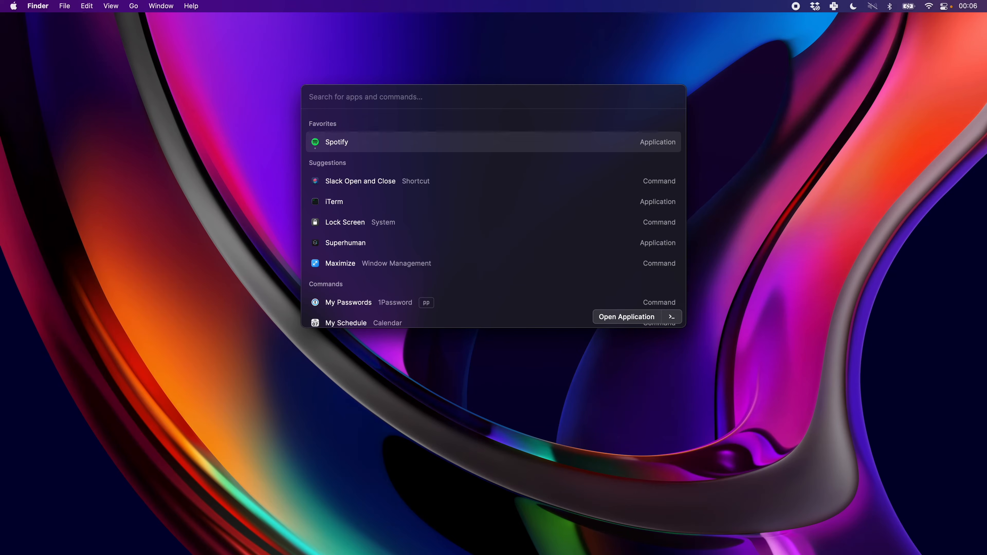
pyautogui.press('super+comma')
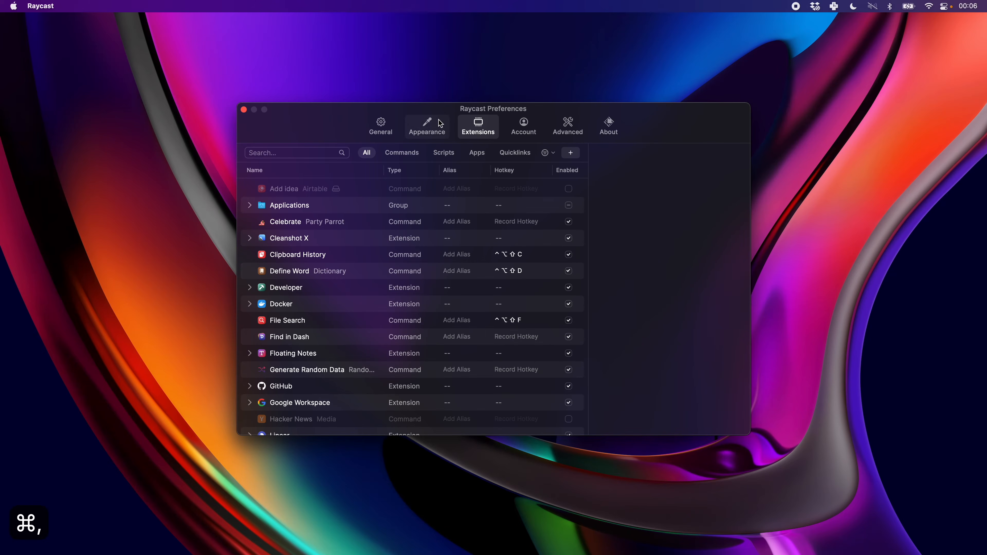
pyautogui.click(265, 154)
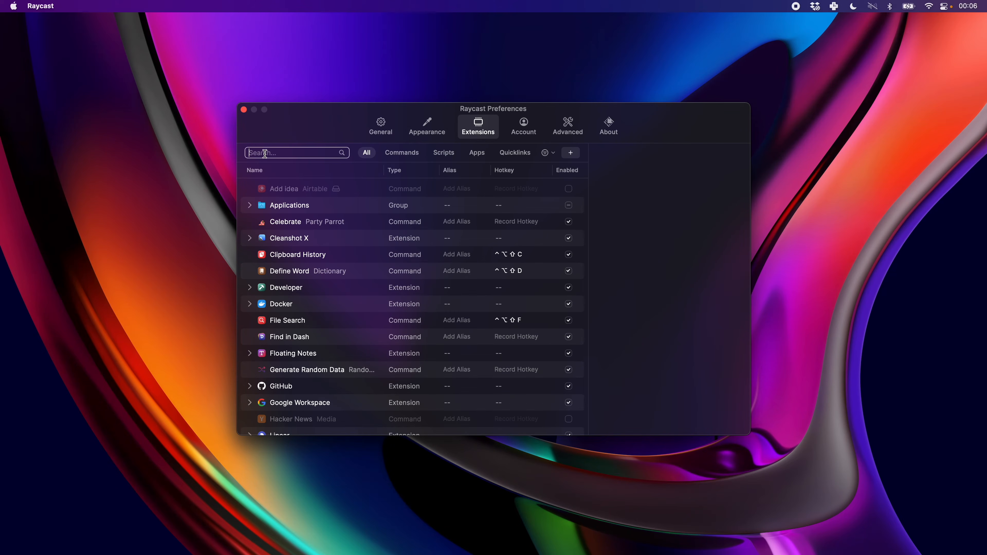
pyautogui.write('linear')
pyautogui.click(290, 205)
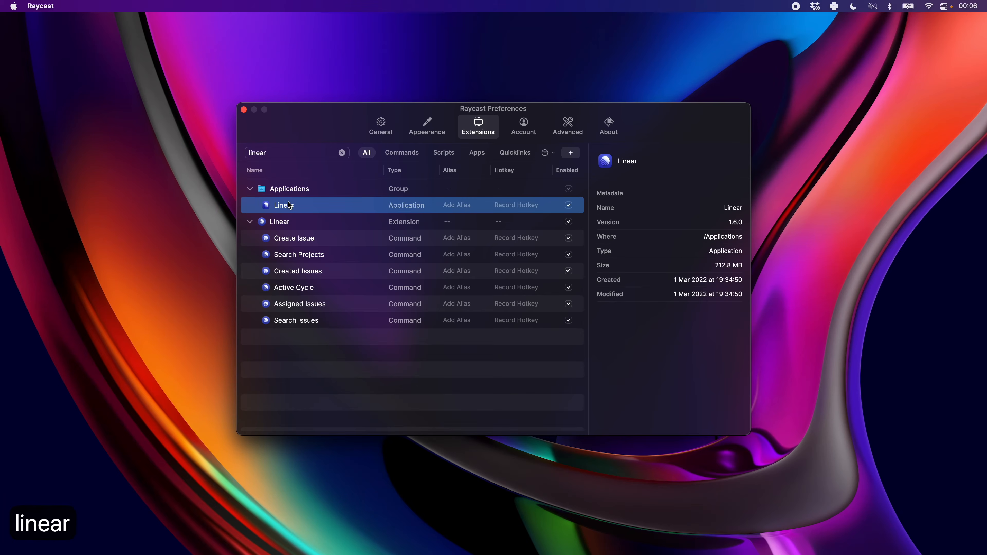
pyautogui.click(283, 222)
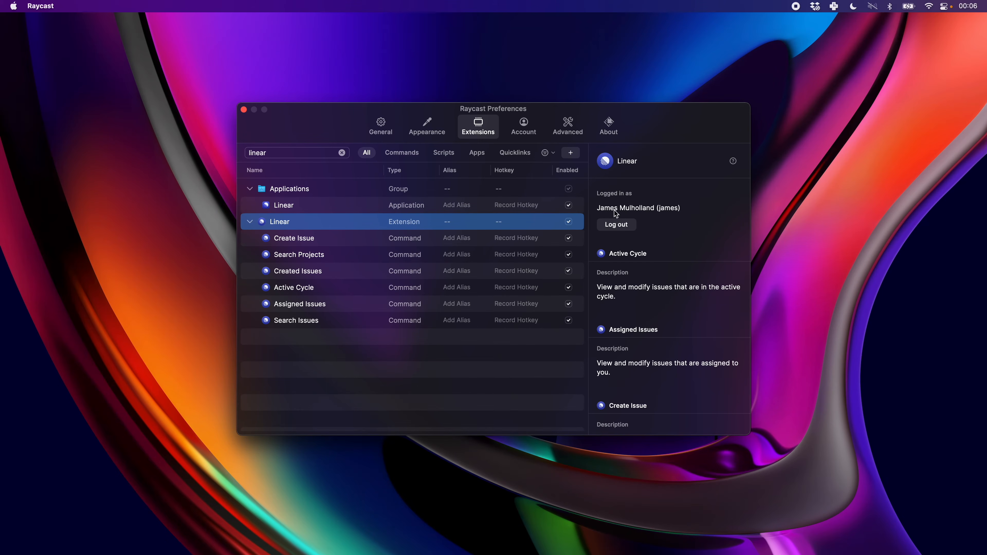
pyautogui.scroll(-5, 642, 213)
pyautogui.scroll(6, 643, 214)
pyautogui.click(289, 240)
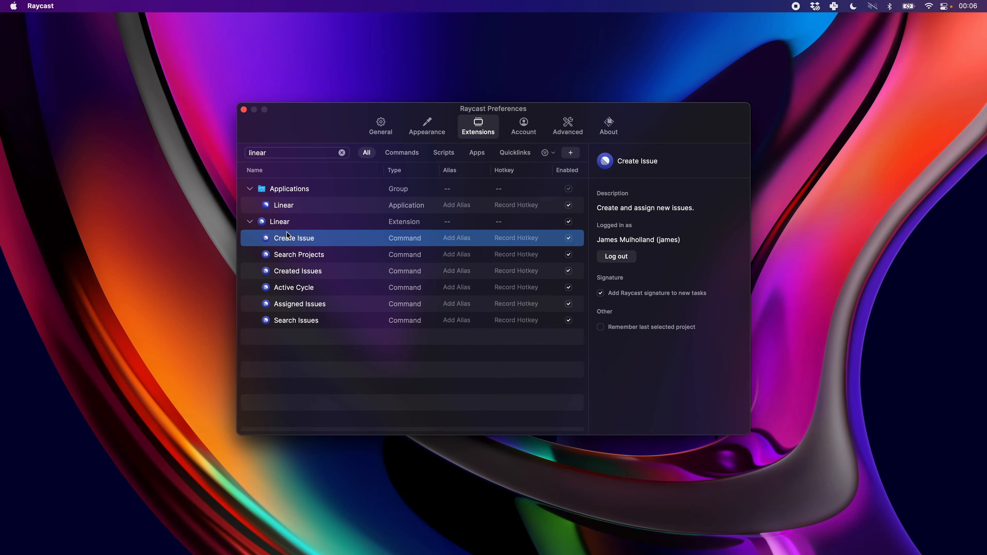
pyautogui.click(259, 132)
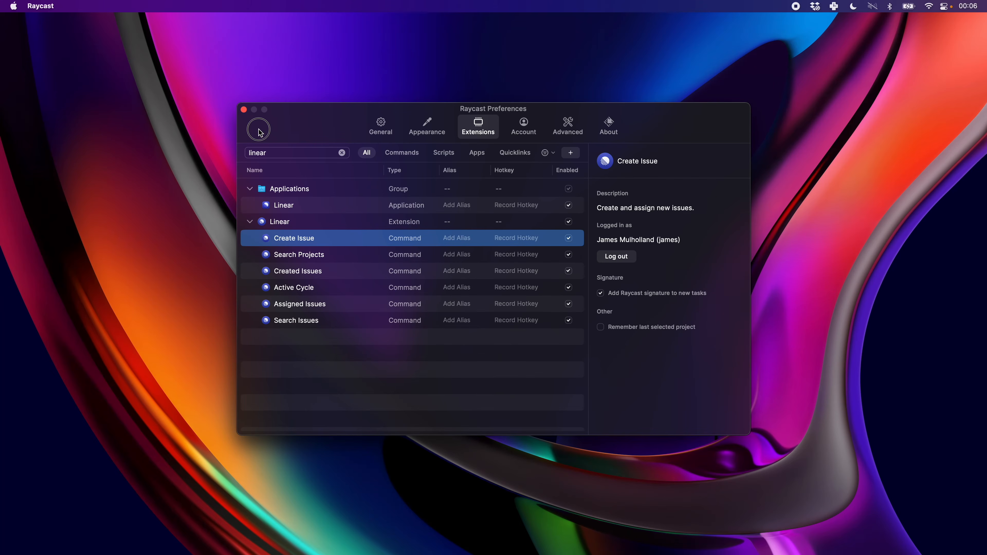
pyautogui.click(243, 110)
# Open Linear's Create Issue form from the launcher, title the issue "Pretend bug report" and fill its description with the "#LOREM" snippet.
pyautogui.press('cmd+space')
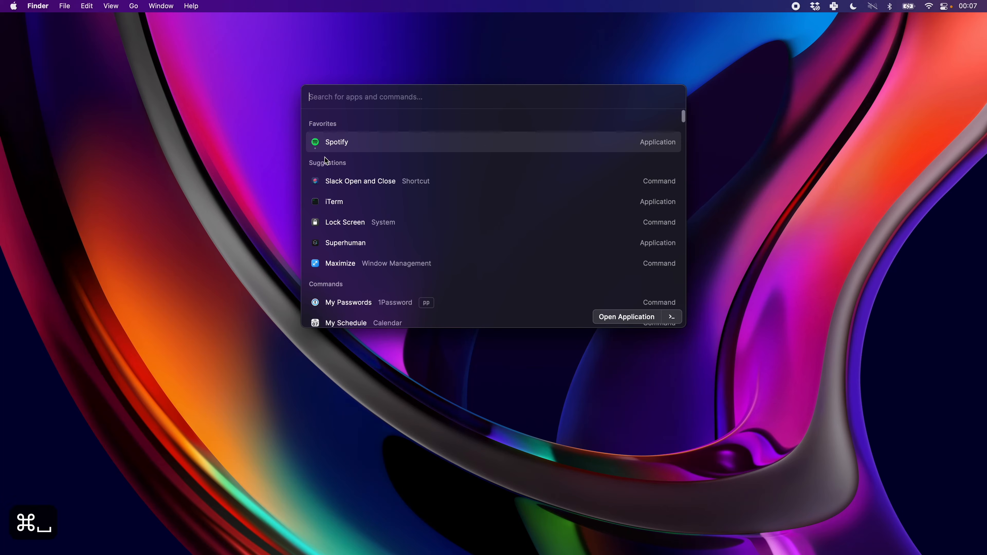
pyautogui.write('create')
pyautogui.press('Return')
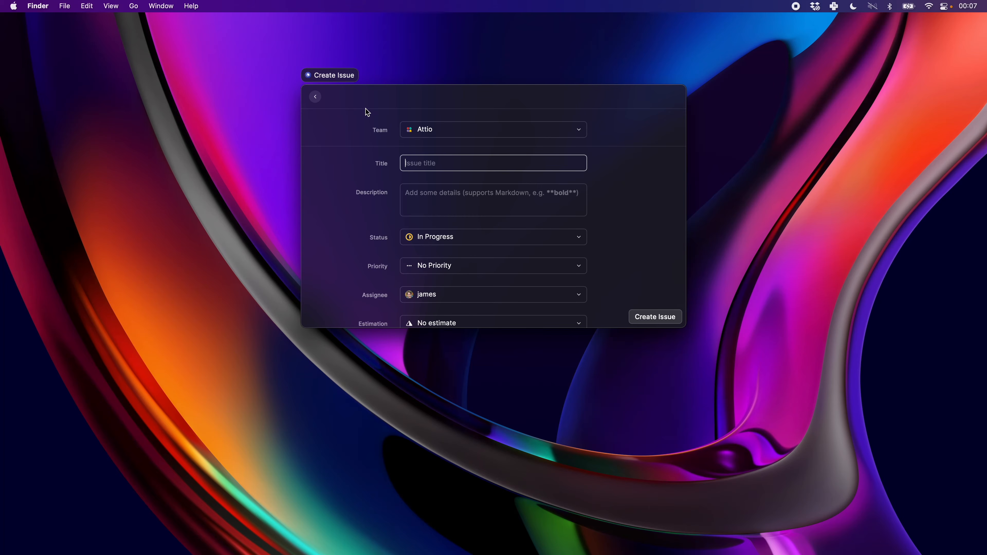
pyautogui.write('Prete')
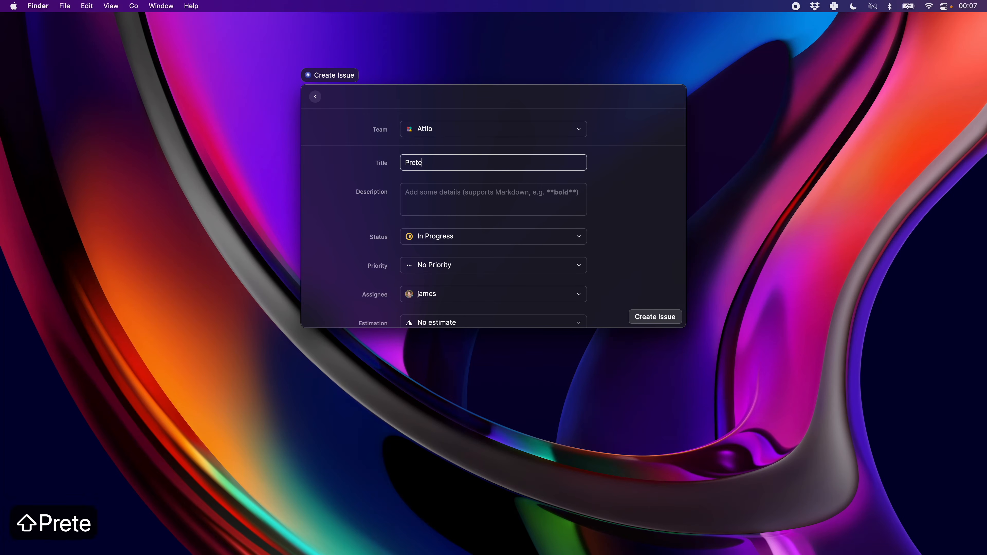
pyautogui.write('nd bug report')
pyautogui.press('Tab')
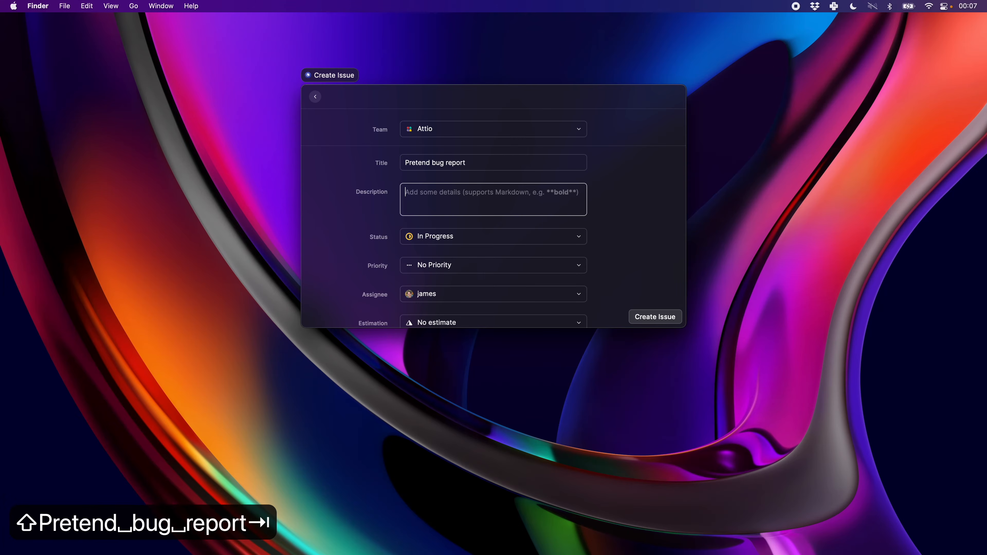
pyautogui.write('#LOREM')
# Set the new issue's status to Sprint Backlog.
pyautogui.scroll(-5, 459, 179)
pyautogui.click(452, 193)
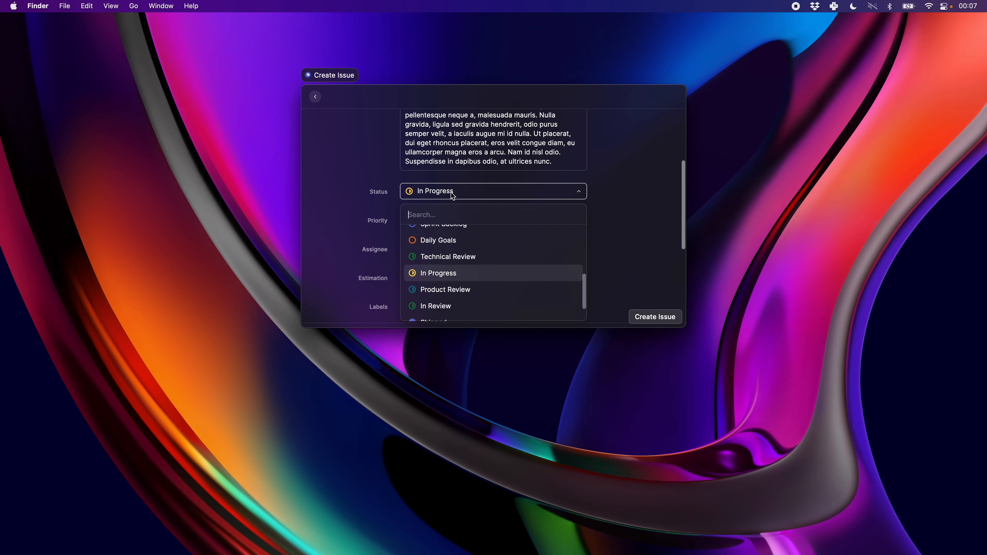
pyautogui.scroll(-2, 453, 265)
pyautogui.scroll(4, 451, 256)
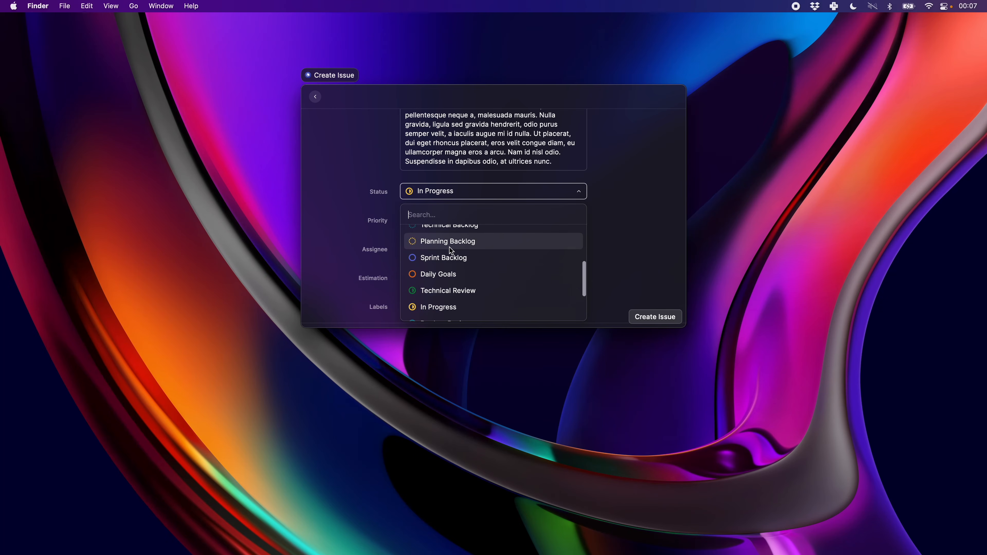
pyautogui.click(451, 257)
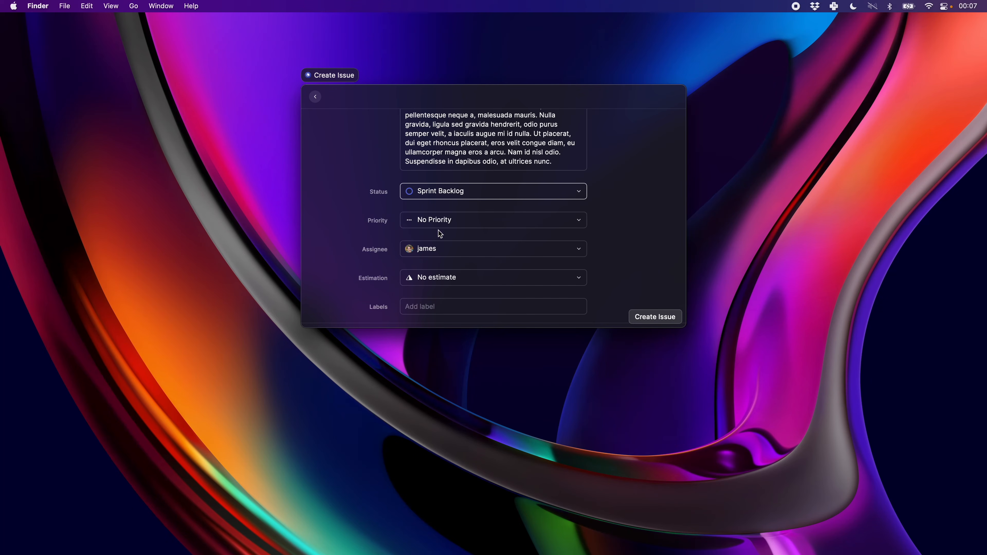
# Add the Bug Report label to the new issue.
pyautogui.scroll(-3, 437, 245)
pyautogui.click(441, 260)
pyautogui.write('bug')
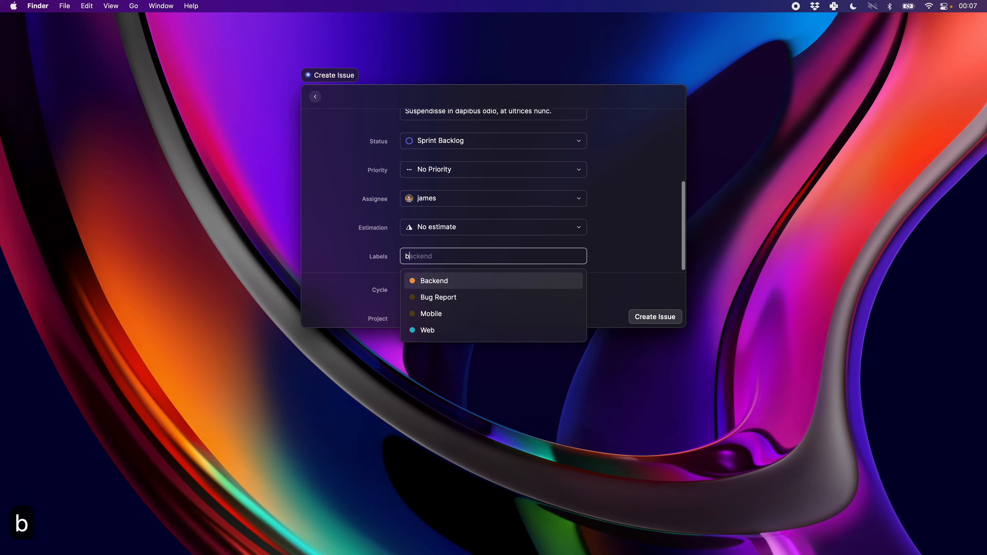
pyautogui.click(443, 286)
pyautogui.scroll(-3, 375, 275)
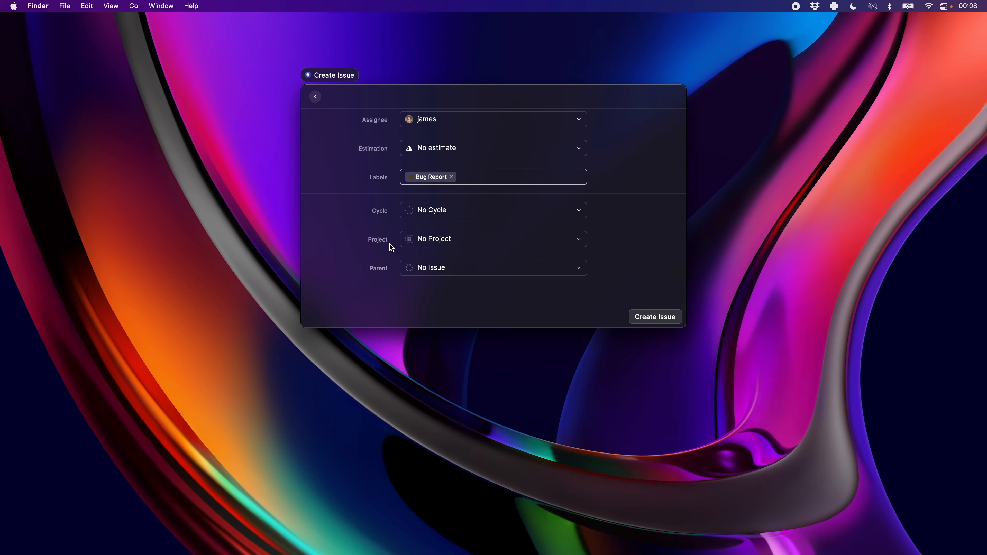
pyautogui.press('super+k')
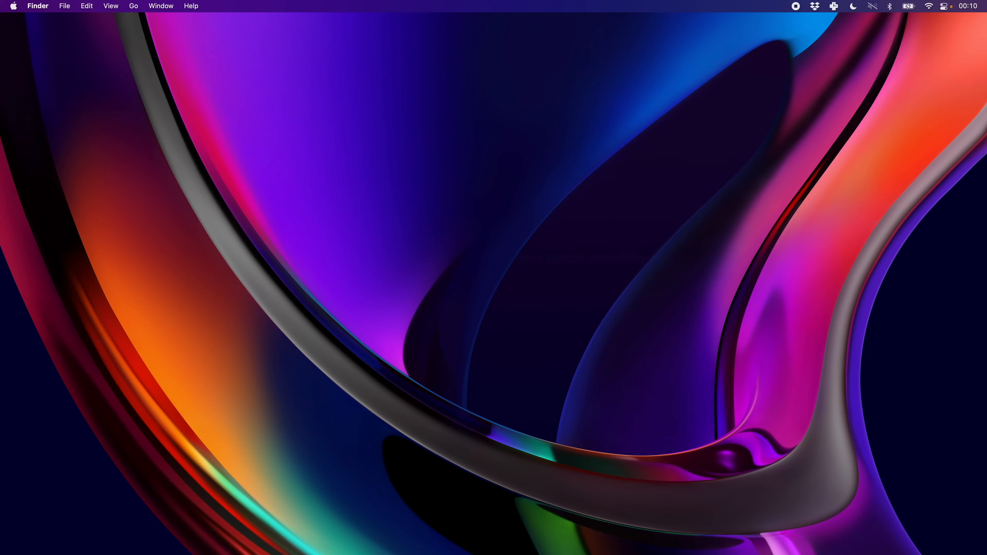
# Maximize the Chrome window showing the Raycast Store and browse down to the Explore section.
pyautogui.moveTo(536, 218); pyautogui.dragTo(245, 33)
pyautogui.press('ctrl+alt+shift+super+m')
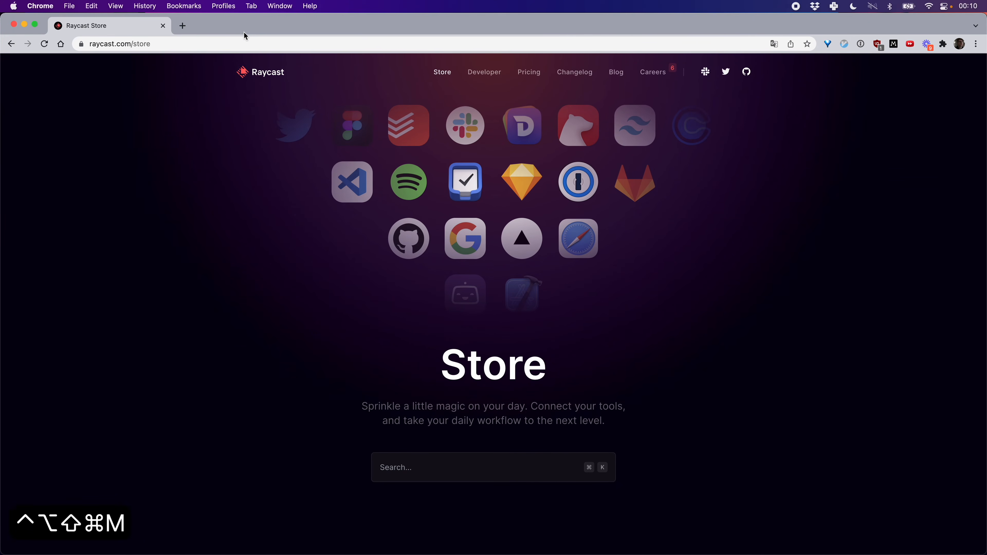
pyautogui.scroll(-2, 403, 404)
pyautogui.scroll(2, 493, 165)
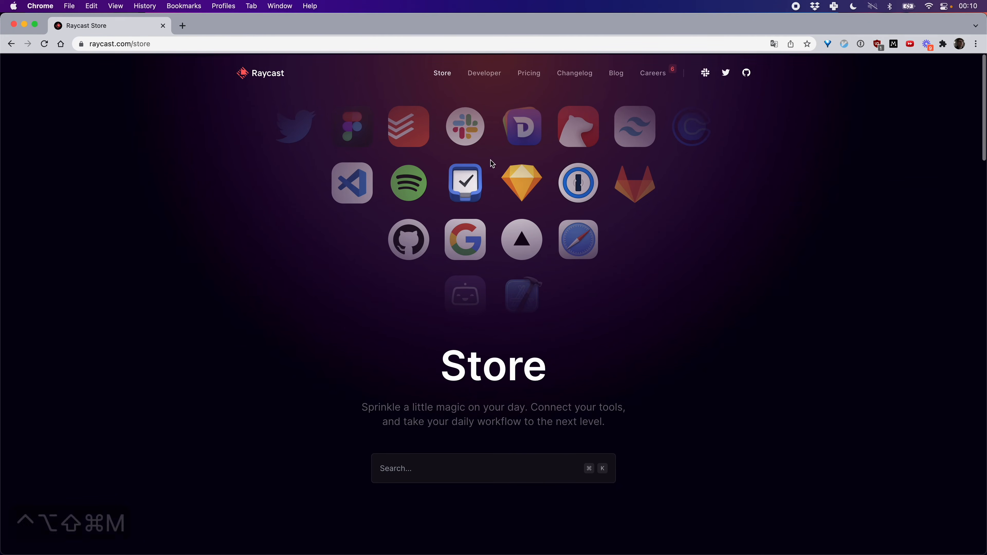
pyautogui.scroll(-2, 534, 228)
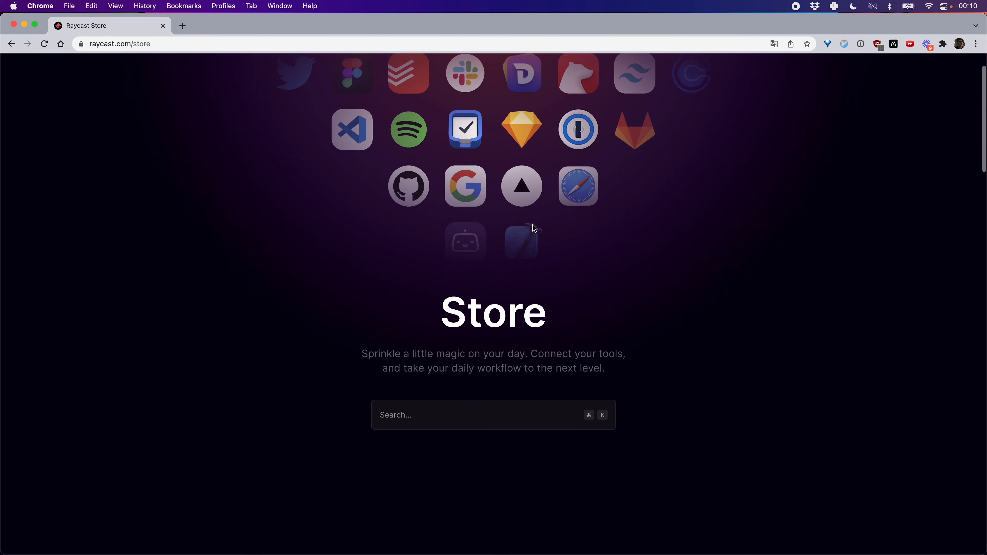
pyautogui.scroll(-10, 534, 228)
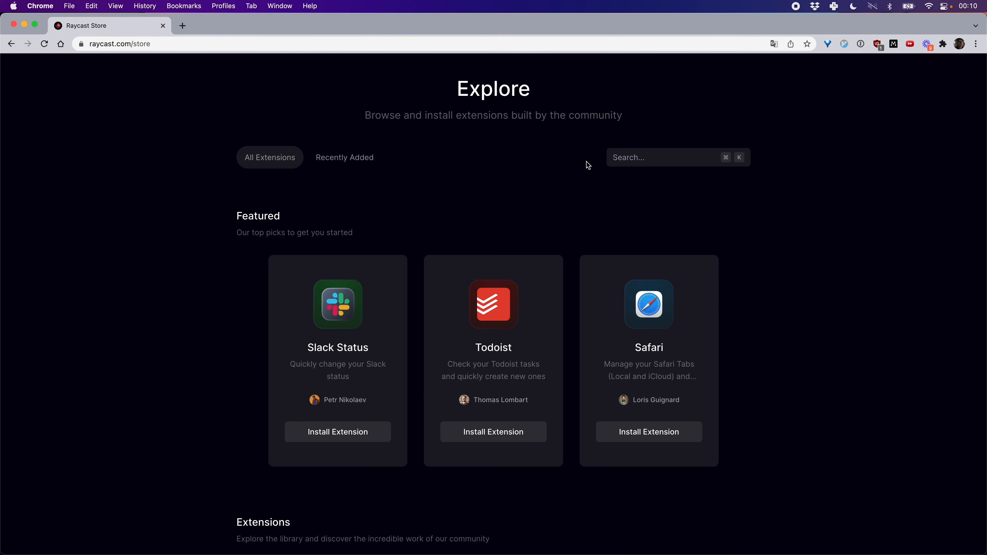
# Find the Search MDN extension by searching the store for "mdn" and install it in Raycast.
pyautogui.click(645, 154)
pyautogui.write('mdn')
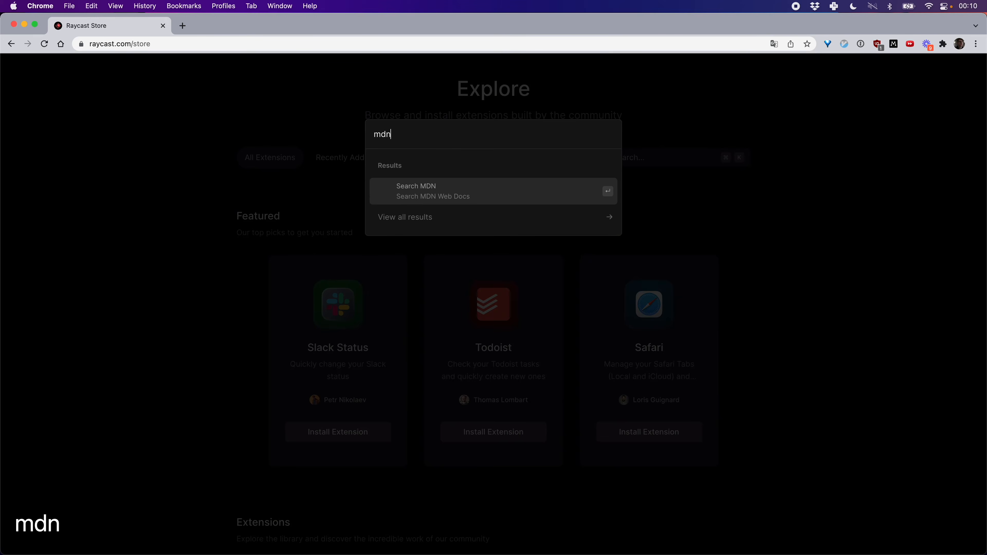
pyautogui.click(555, 192)
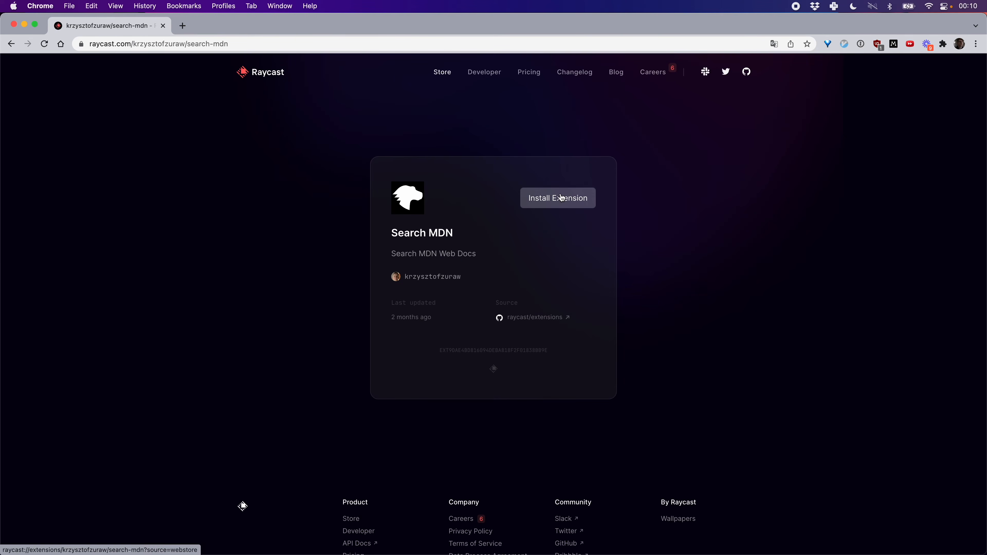
pyautogui.click(556, 200)
pyautogui.click(488, 272)
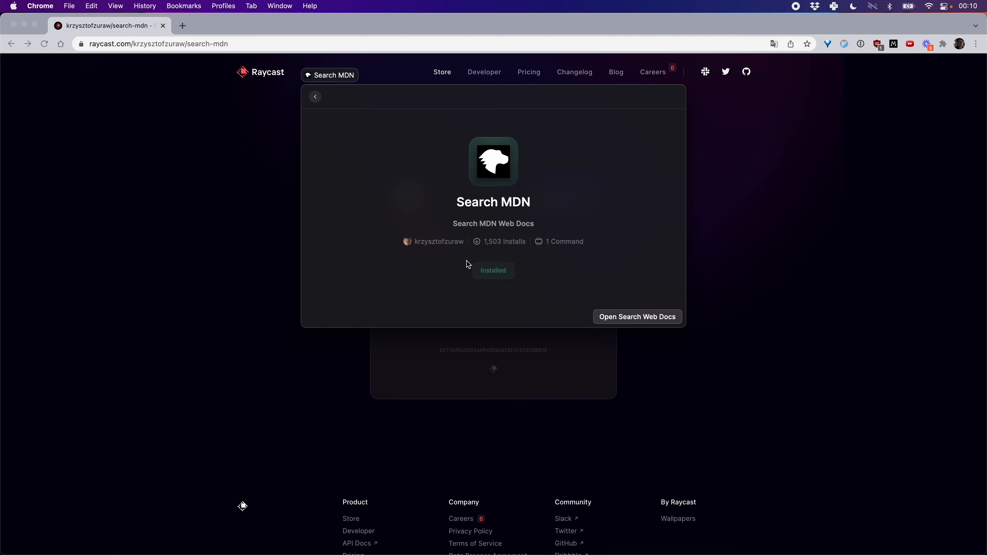
pyautogui.click(315, 96)
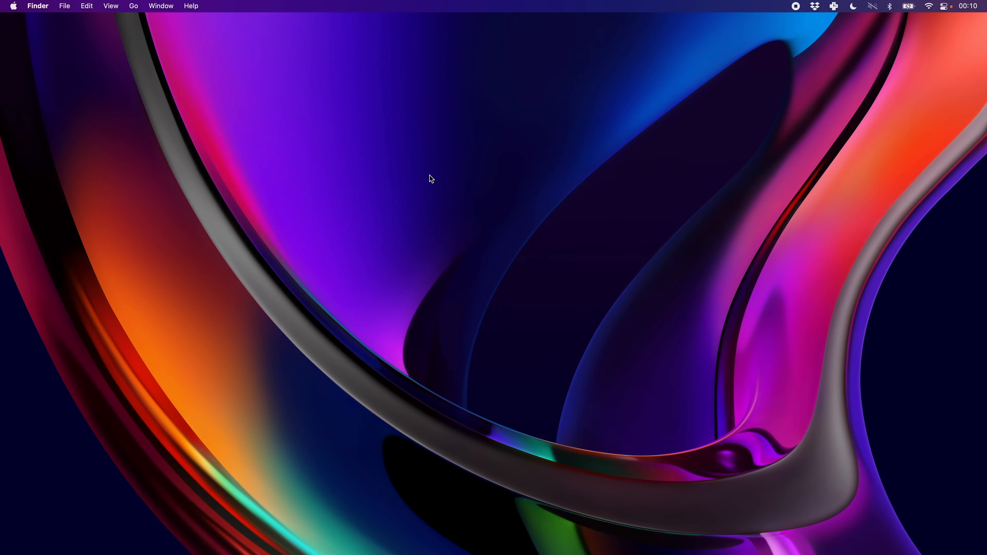
# Open Search Web Docs from the launcher with "mdn", search for "unshift" and show the details of Array.prototype.unshift().
pyautogui.press('super+space')
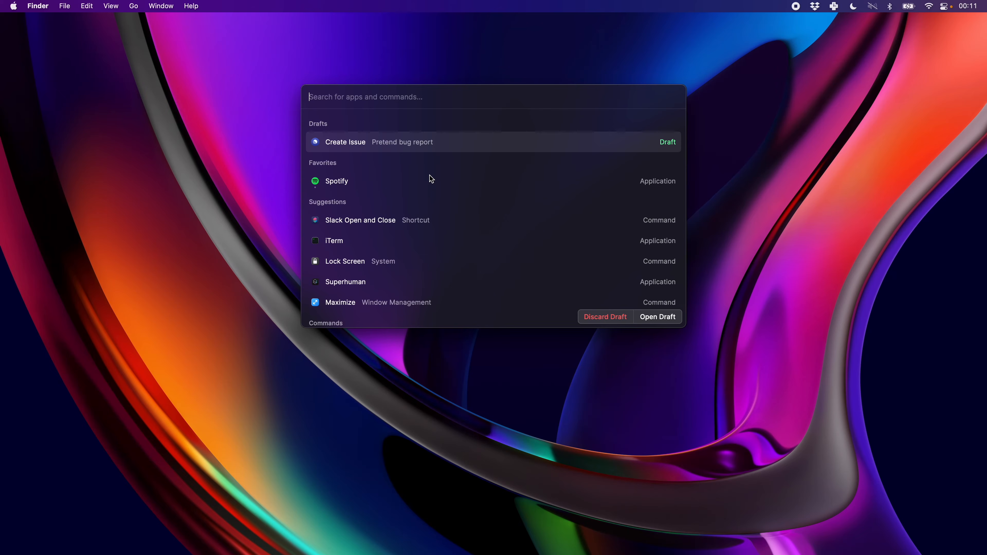
pyautogui.write('mdn')
pyautogui.press('Return')
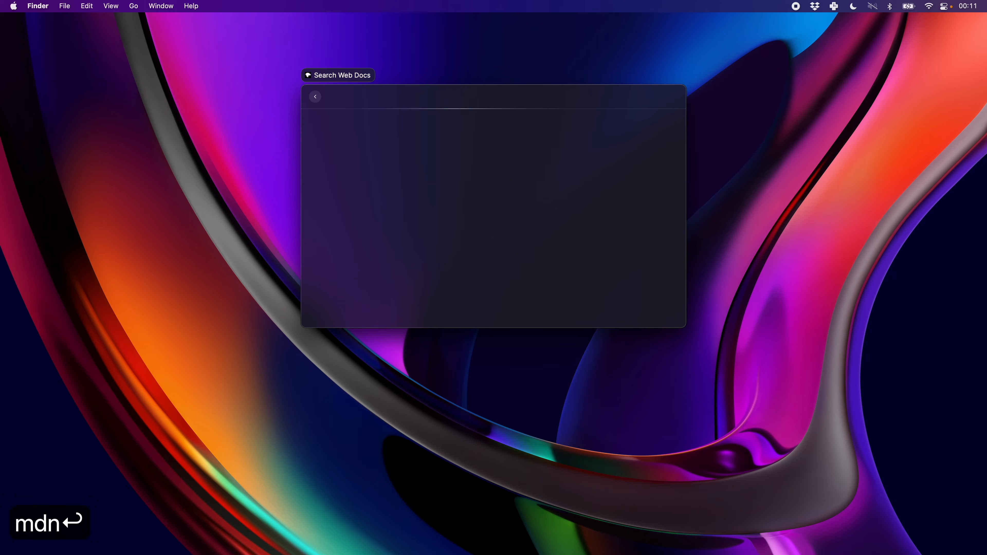
pyautogui.write('unshift')
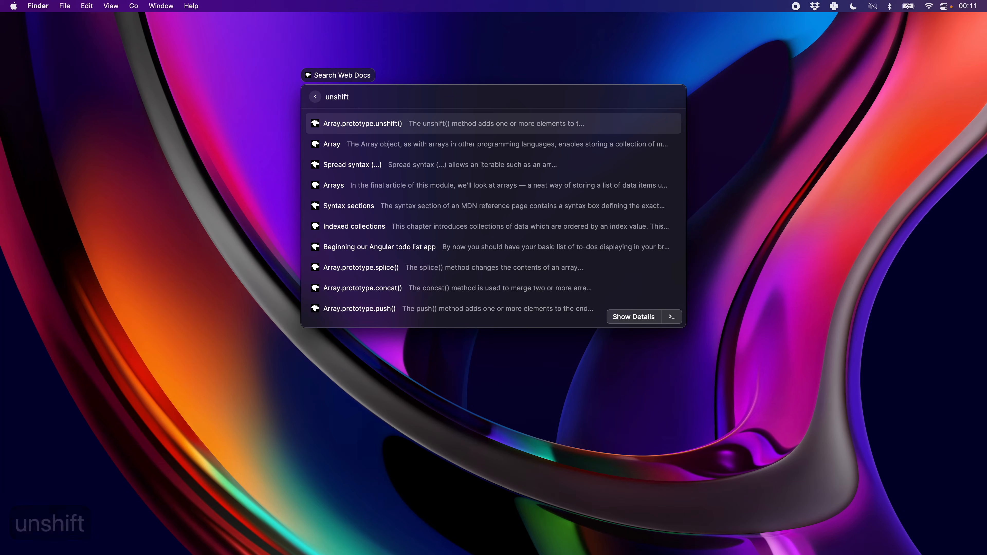
pyautogui.press('Return')
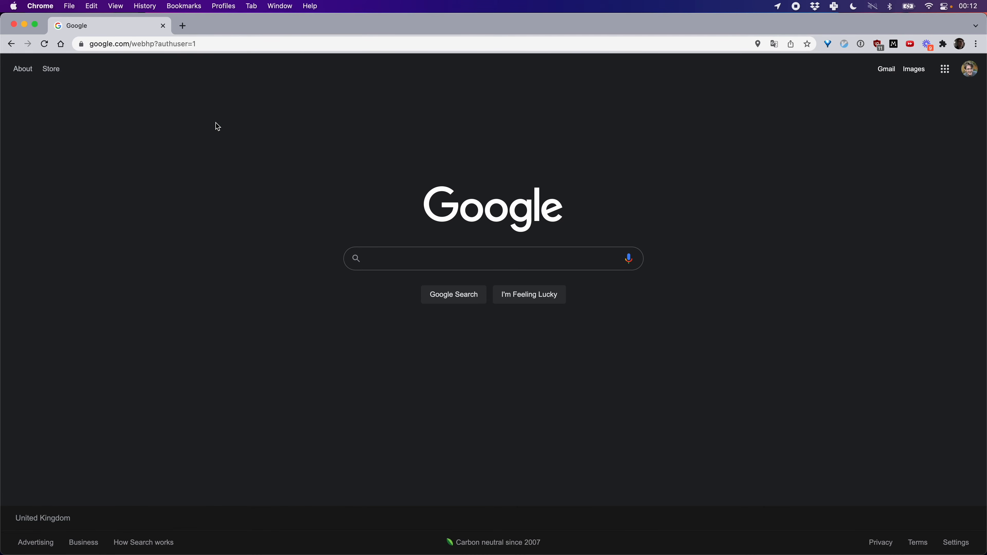
# Search Google for "dash documentation app" and open the "Dash for macOS" result on kapeli.com.
pyautogui.click(399, 249)
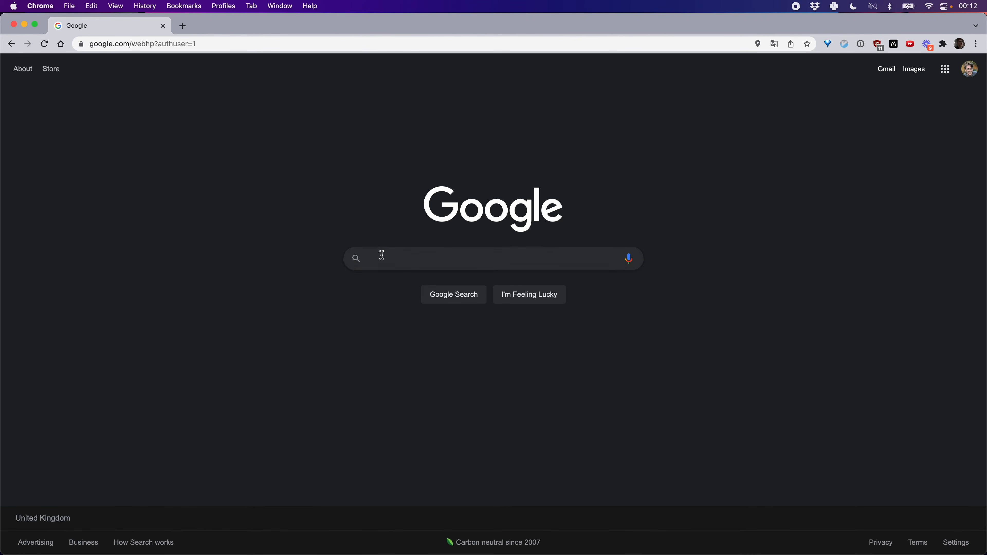
pyautogui.write('dash documentation app')
pyautogui.press('Return')
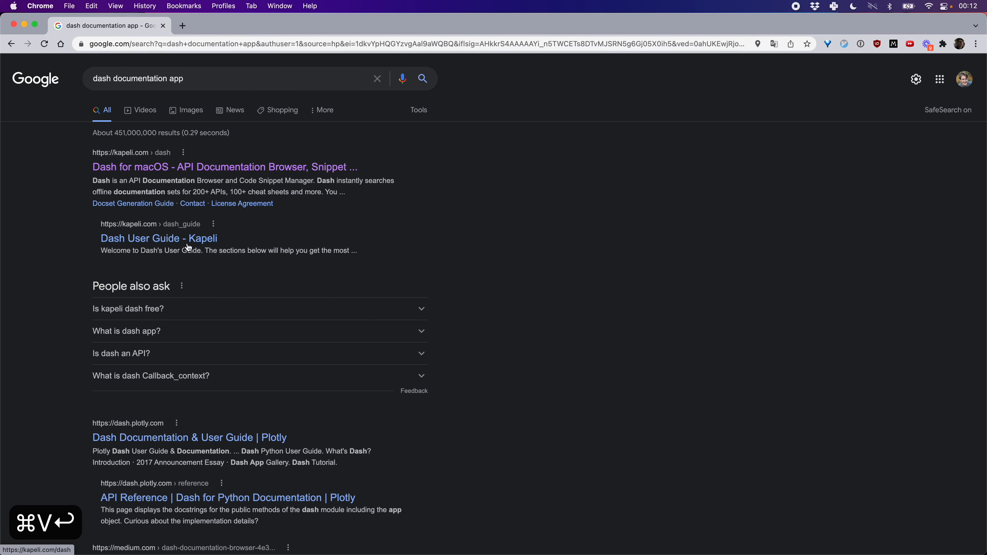
pyautogui.scroll(-1, 197, 310)
pyautogui.scroll(-1, 194, 159)
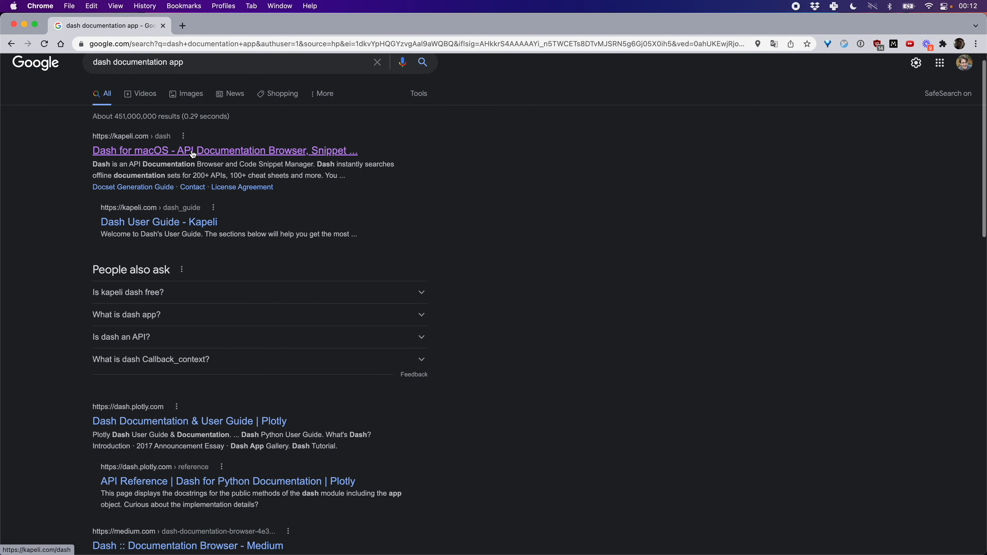
pyautogui.click(191, 153)
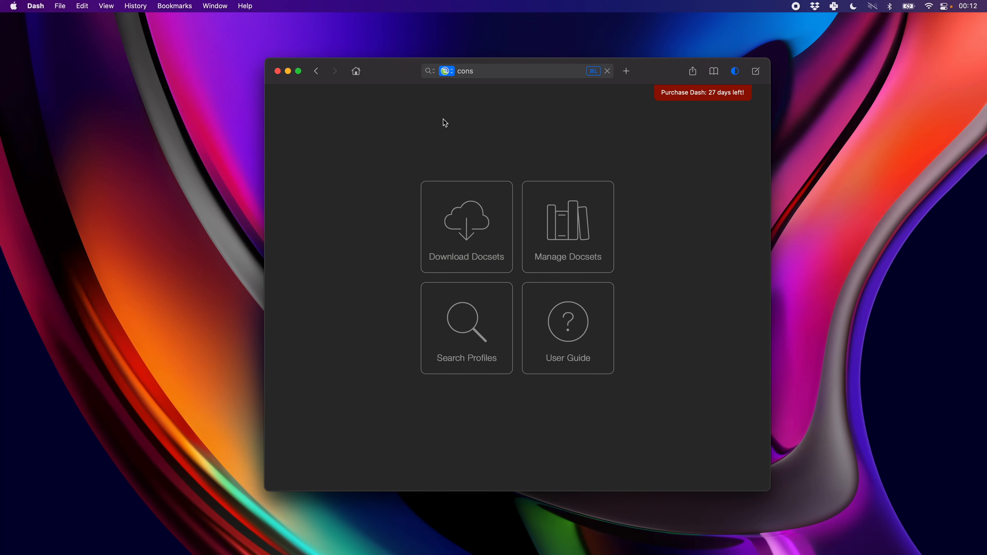
# Look up "javascri", "python" and "django" among Dash's downloadable docsets, then close the Downloads window.
pyautogui.click(476, 229)
pyautogui.write('j')
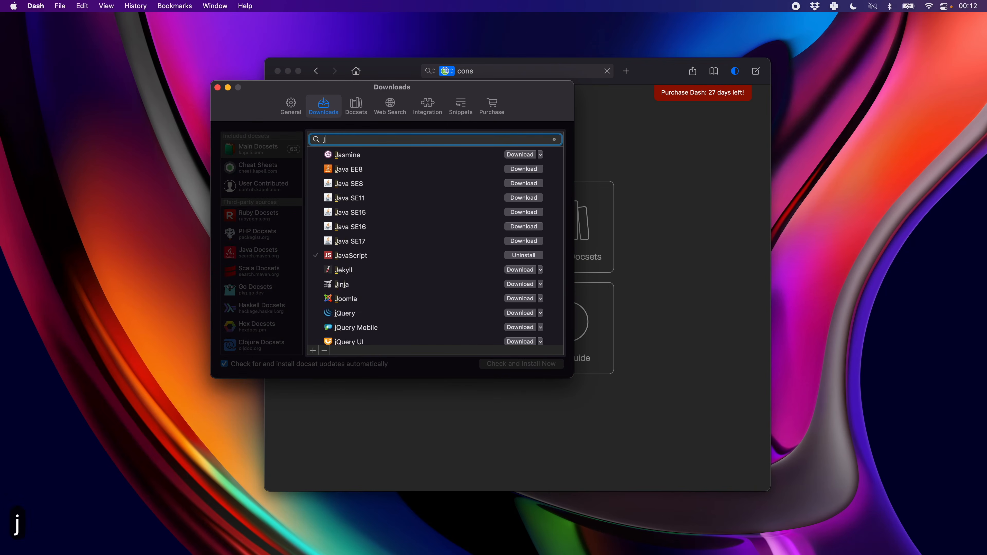
pyautogui.write('avascri')
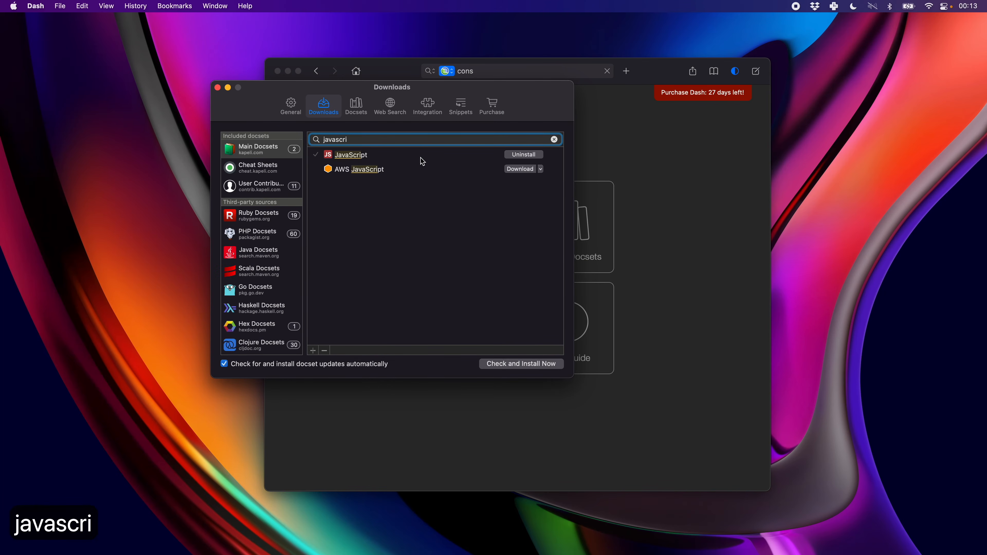
pyautogui.press('super+a')
pyautogui.press('BackSpace')
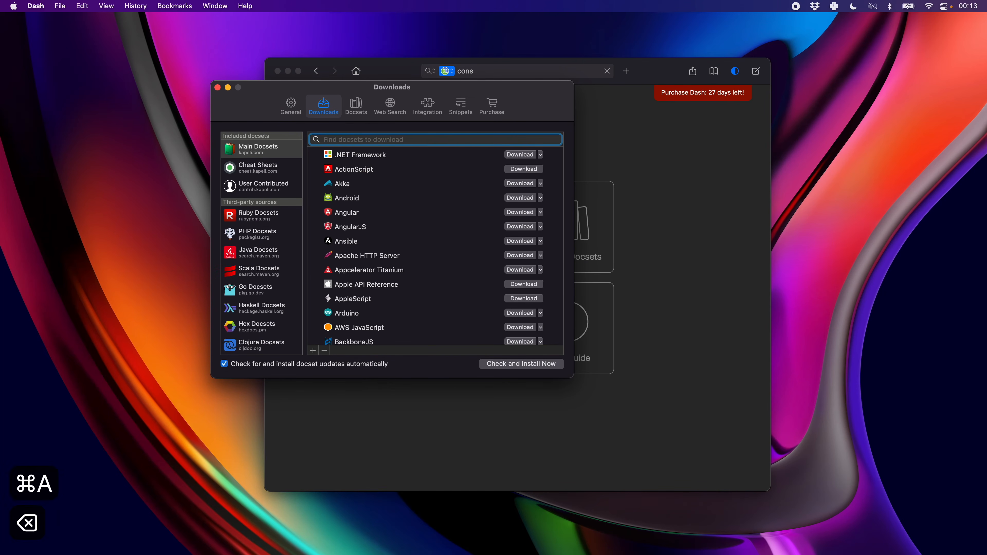
pyautogui.write('python')
pyautogui.press('super+BackSpace')
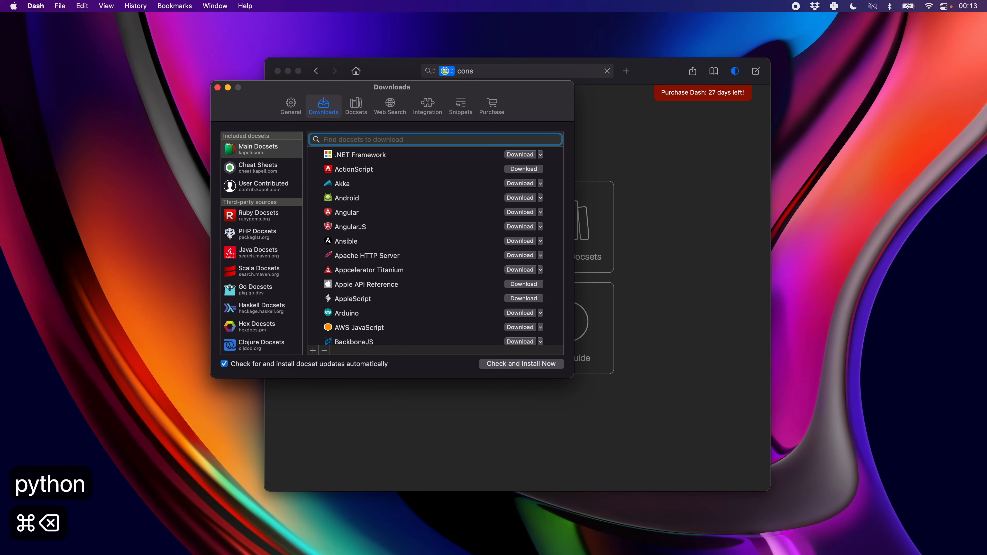
pyautogui.write('django')
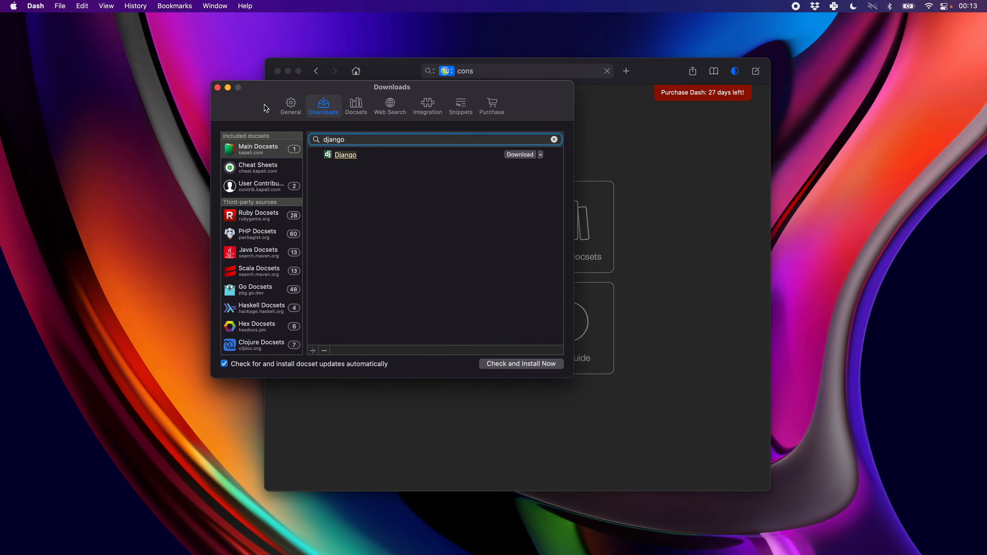
pyautogui.press('super+w')
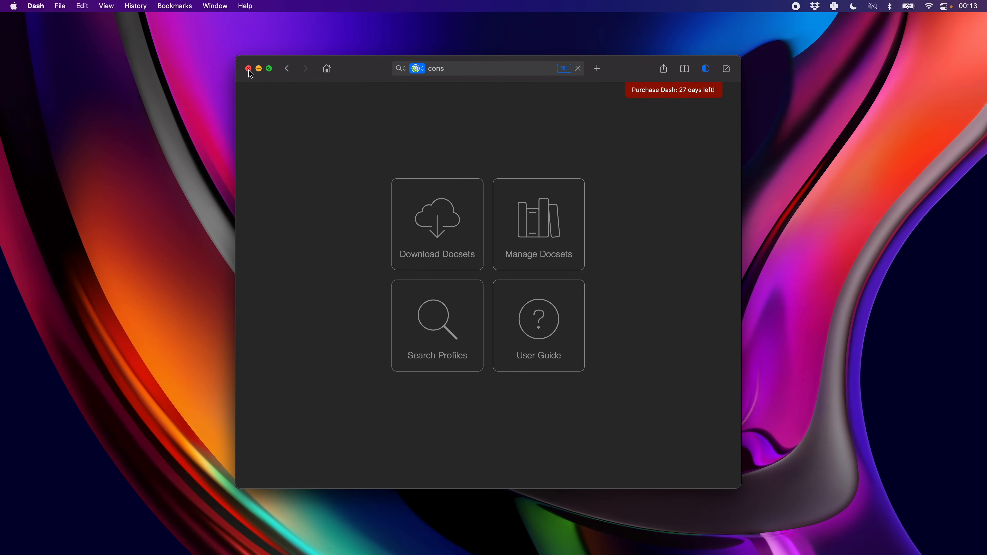
# Search Dash for "python", then for "unshift", and open the JavaScript Array.prototype unshift documentation.
pyautogui.click(464, 72)
pyautogui.press('BackSpace')
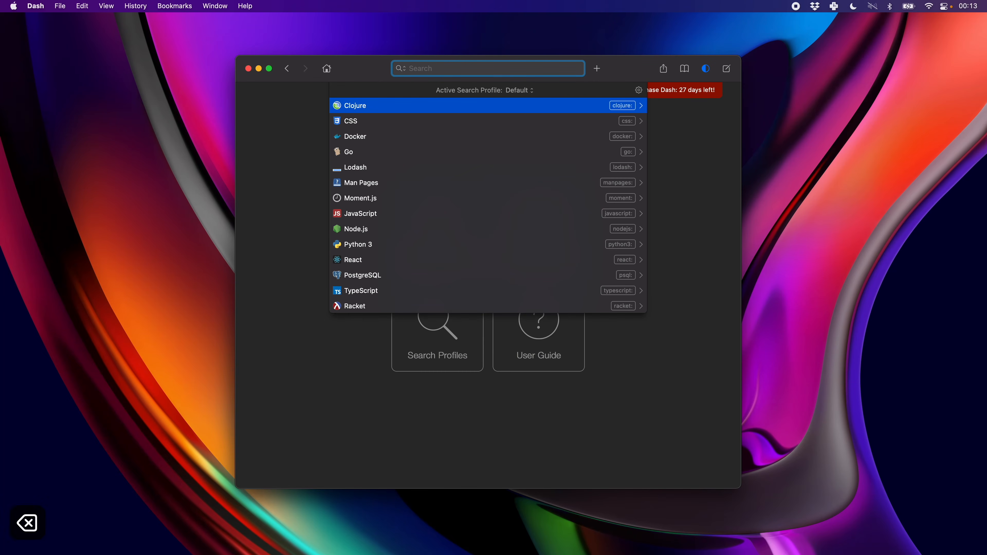
pyautogui.write('python')
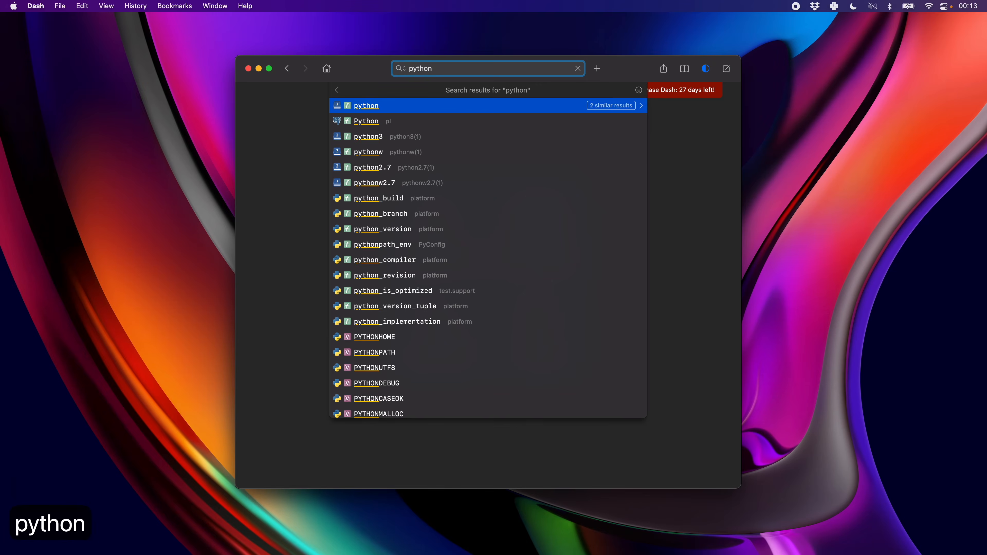
pyautogui.press('super+BackSpace')
pyautogui.write('unshift')
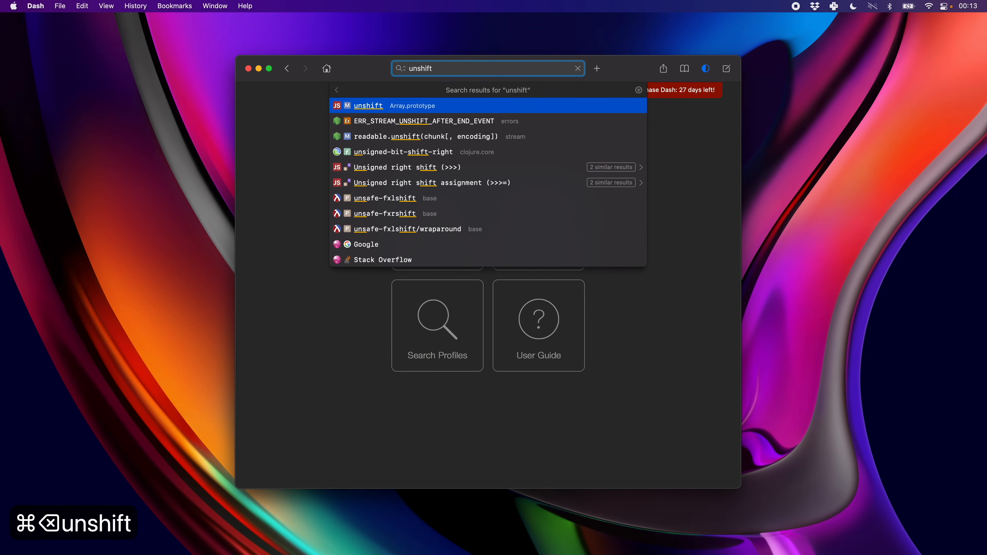
pyautogui.press('Return')
pyautogui.scroll(-10, 424, 254)
pyautogui.scroll(10, 424, 254)
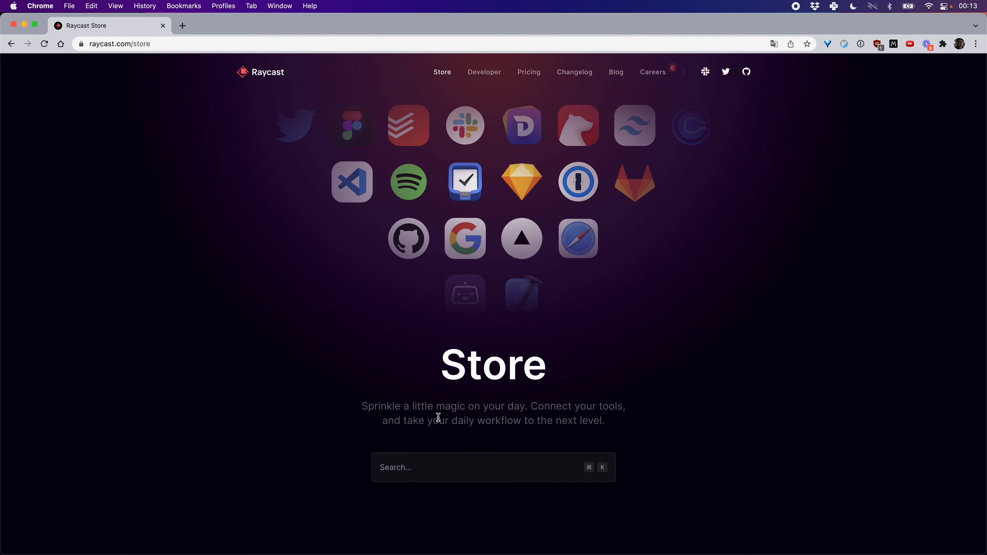
# Find the Dash extension in the Raycast Store by searching for "dash" and install it in Raycast.
pyautogui.click(394, 472)
pyautogui.write('dash')
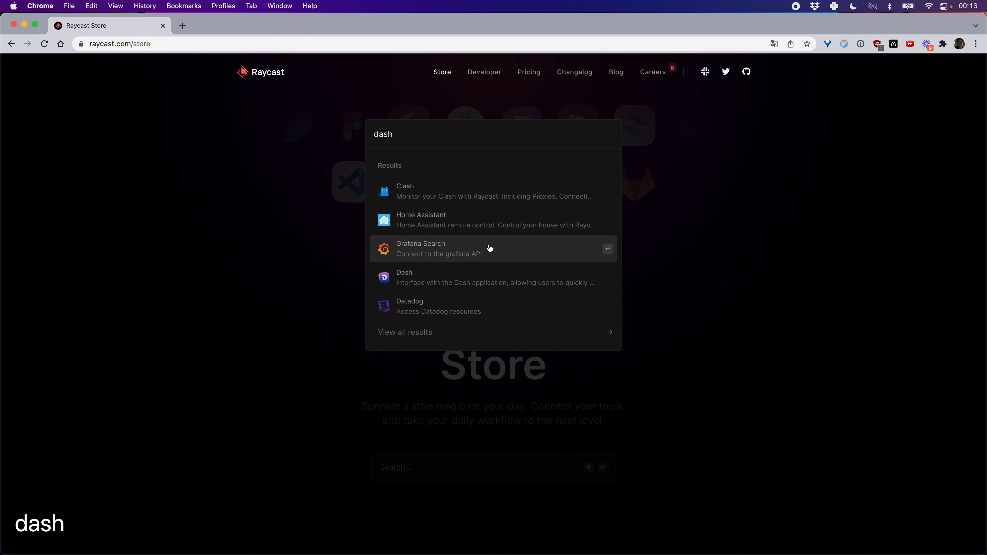
pyautogui.click(460, 290)
pyautogui.click(561, 199)
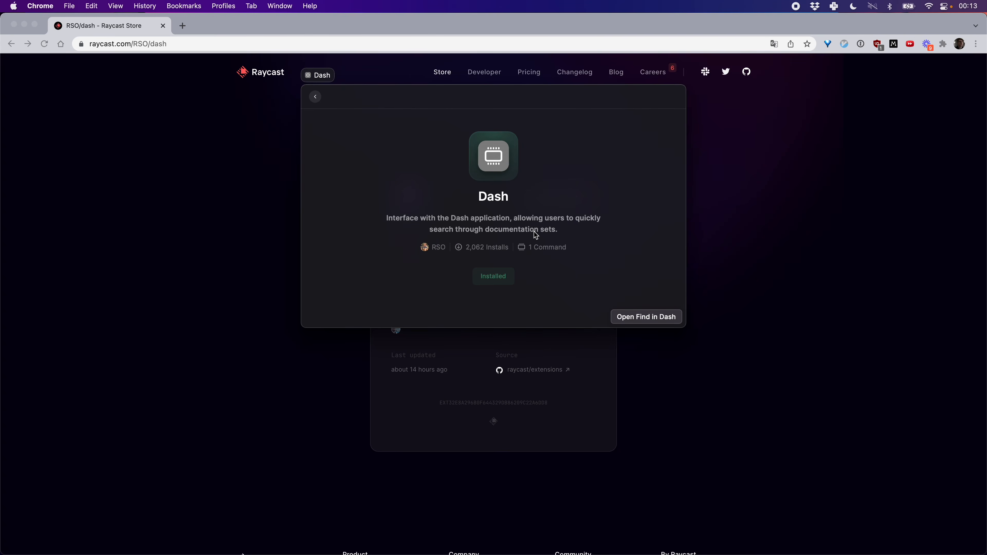
pyautogui.press('Escape')
pyautogui.press('Escape')
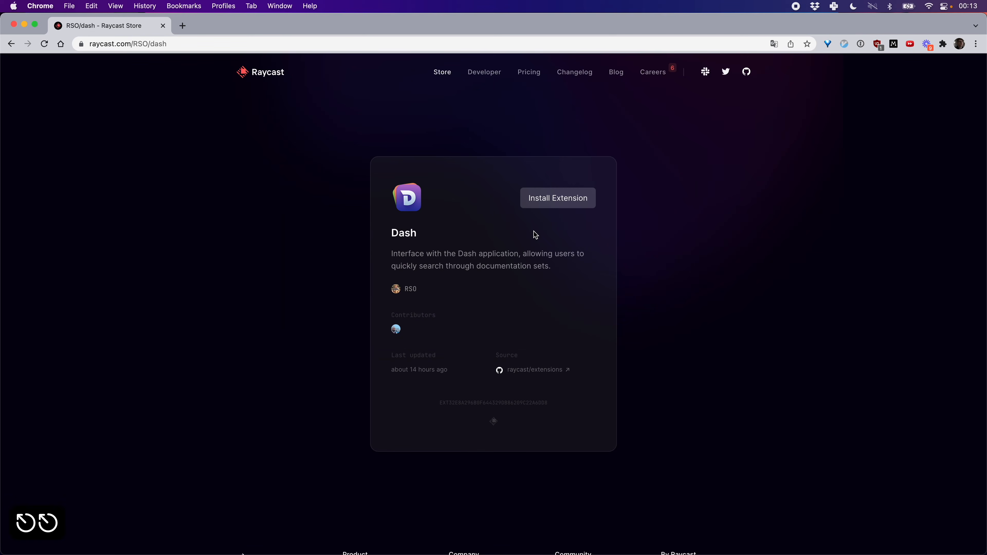
# Open Find in Dash from the launcher with "dash", search for "cons" and open the clojure.core result in Dash.
pyautogui.press('super+space')
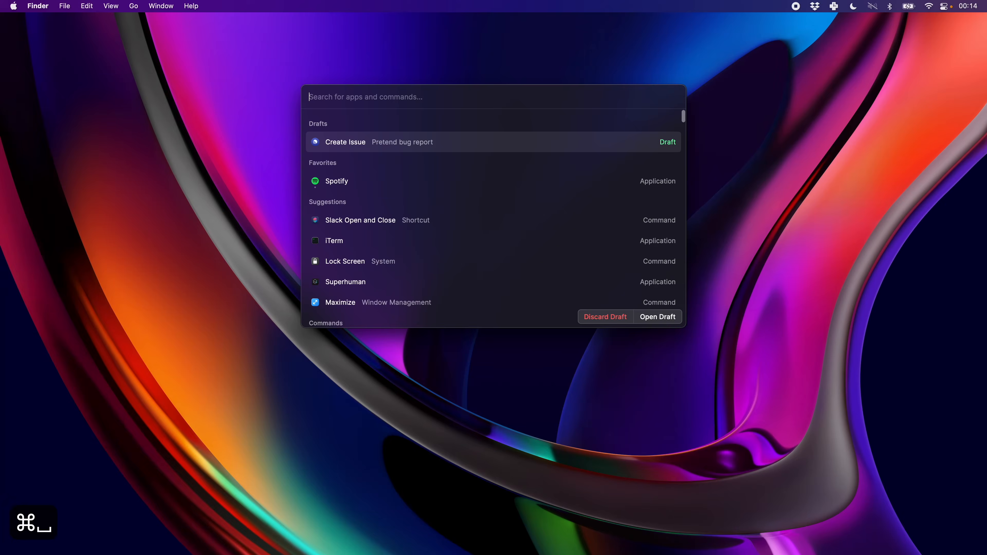
pyautogui.write('dash')
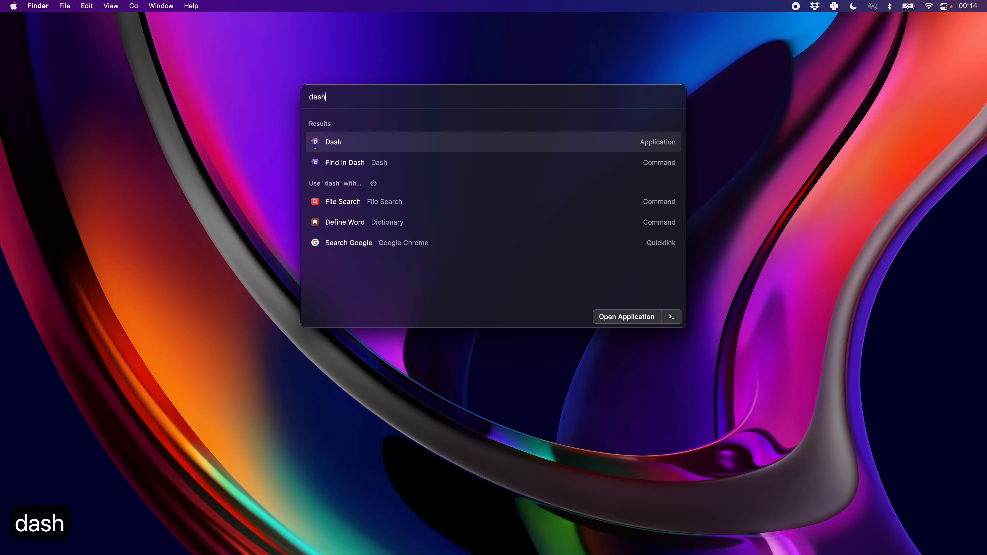
pyautogui.press('Down')
pyautogui.press('Return')
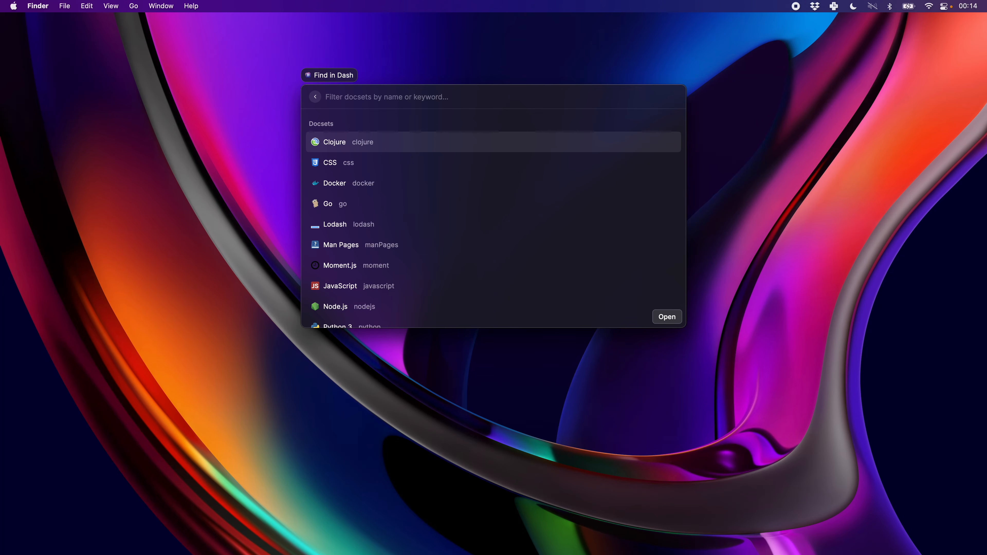
pyautogui.write('cons')
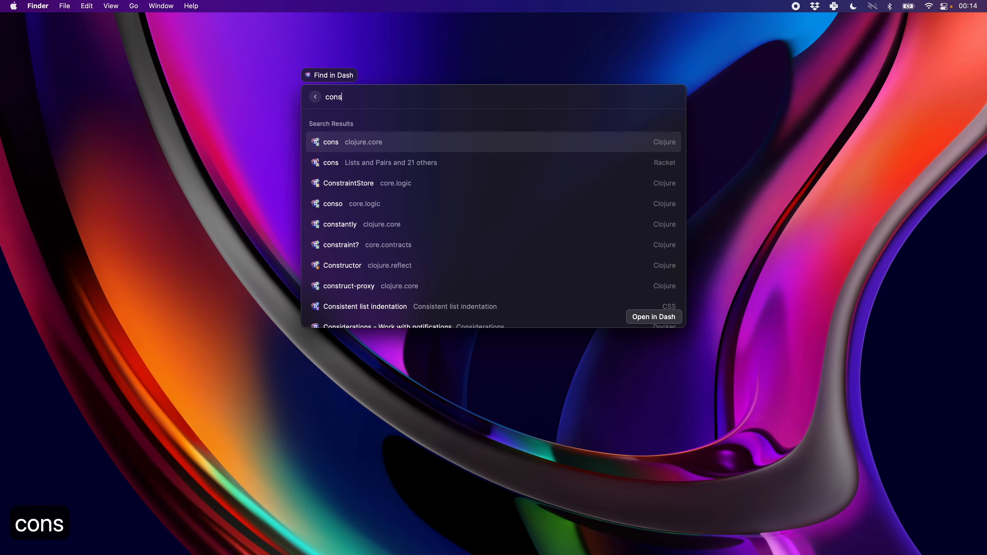
pyautogui.press('Return')
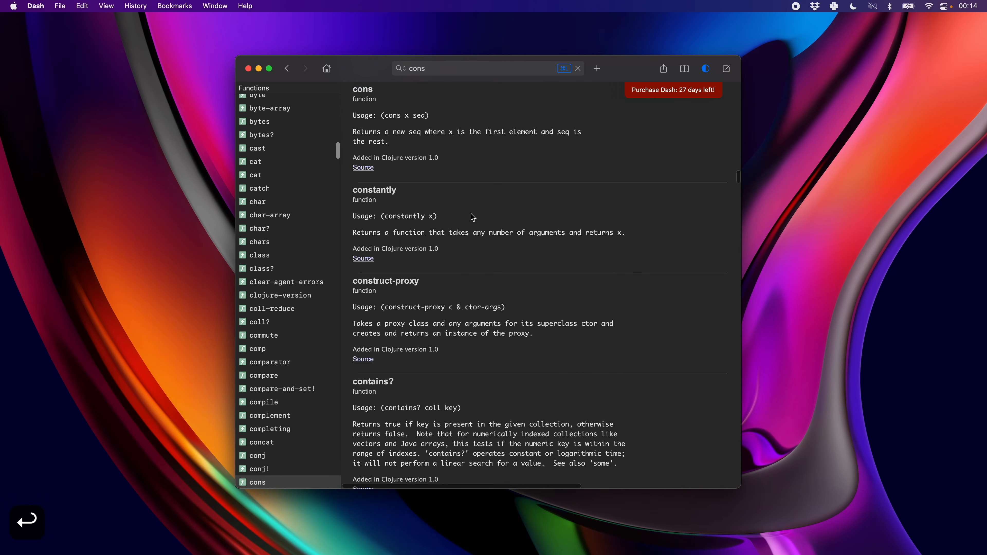
pyautogui.scroll(2, 468, 187)
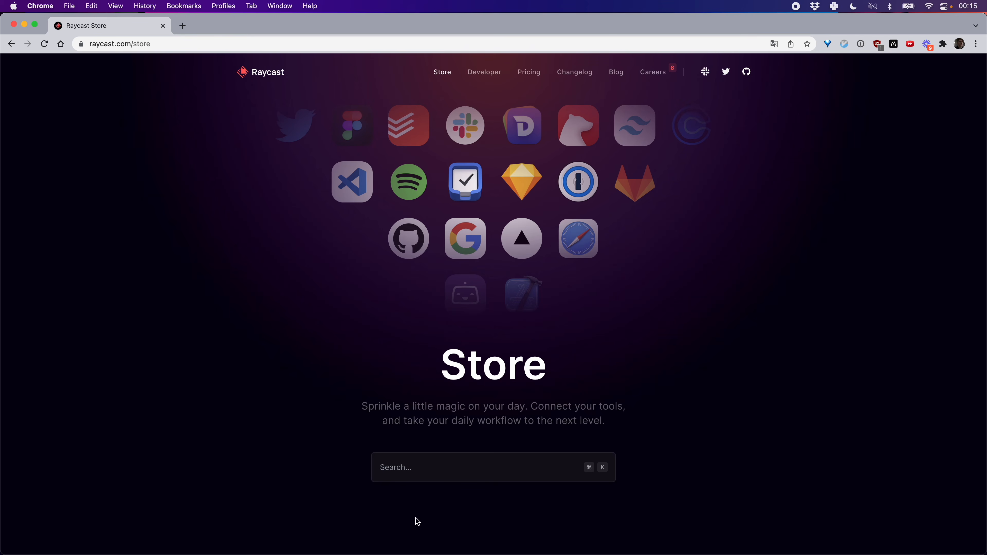
# Find the Random Data Generator extension by searching the Raycast Store for "data" and install it in Raycast.
pyautogui.click(415, 462)
pyautogui.write('data')
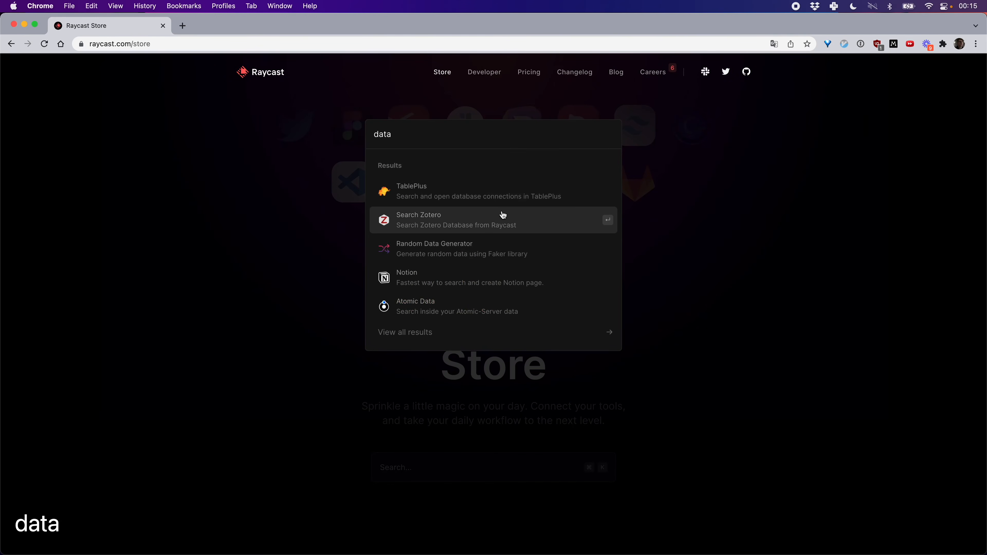
pyautogui.click(460, 258)
pyautogui.click(573, 196)
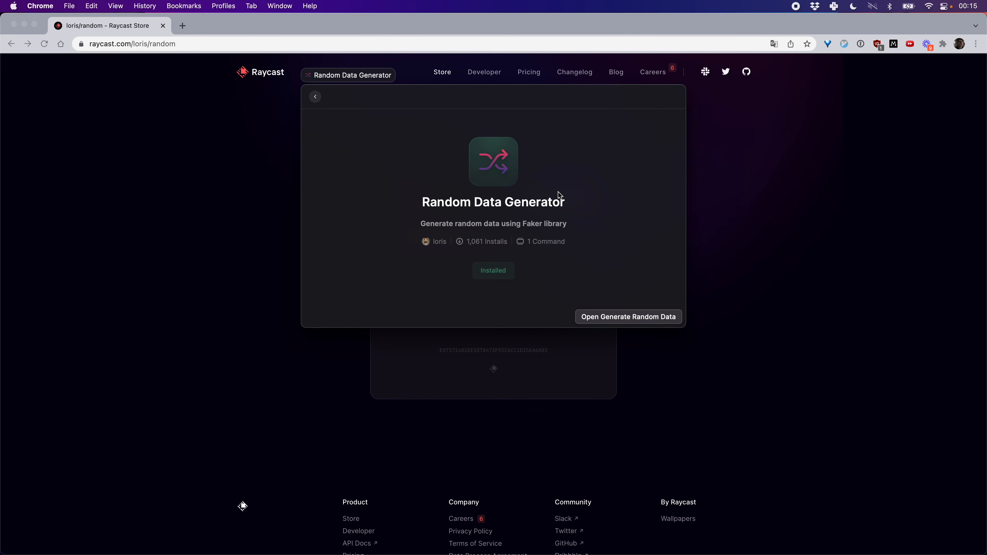
# Open Generate Random Data from the launcher with "data" and copy the generated First Name value to the clipboard.
pyautogui.press('super+space')
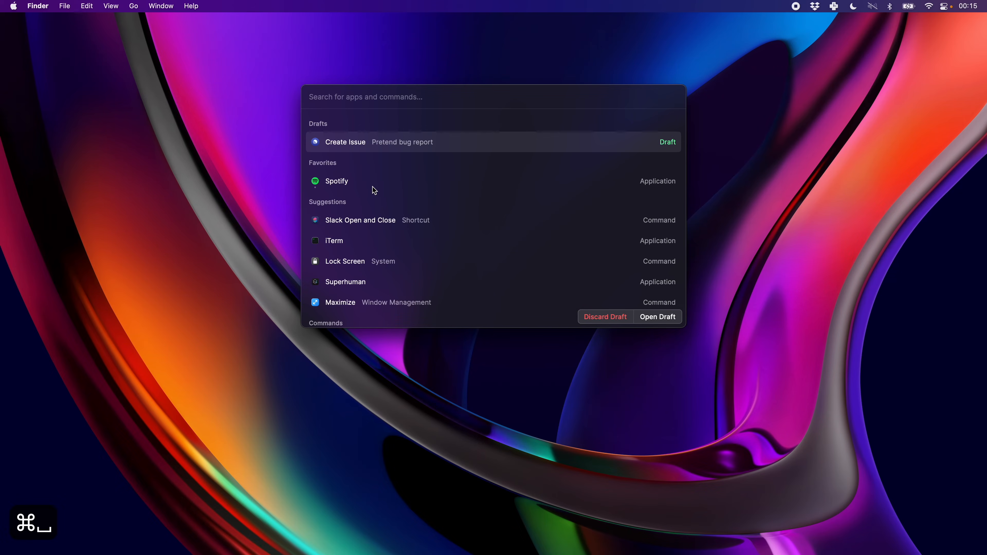
pyautogui.write('data')
pyautogui.press('Down')
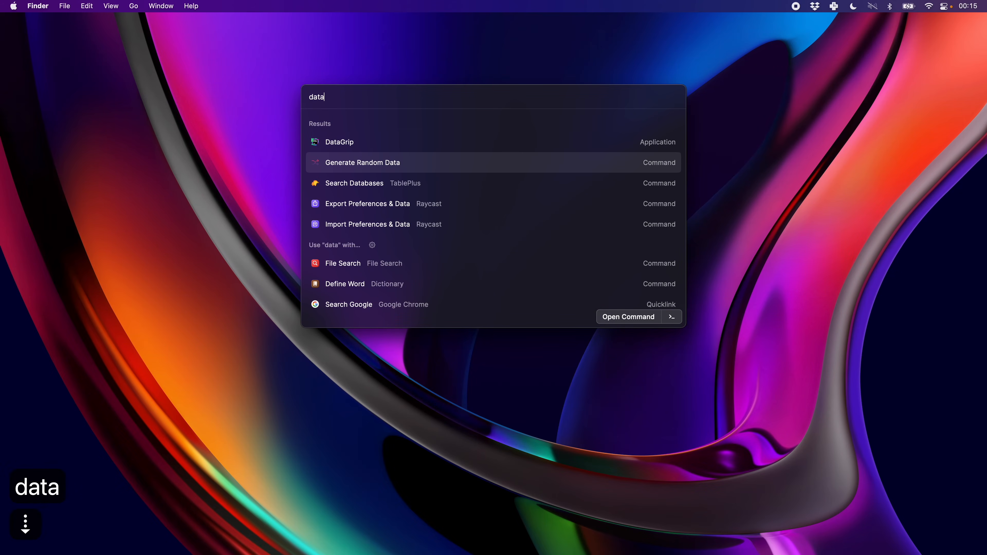
pyautogui.press('Return')
pyautogui.press('Down')
pyautogui.press('Down')
pyautogui.press('Down')
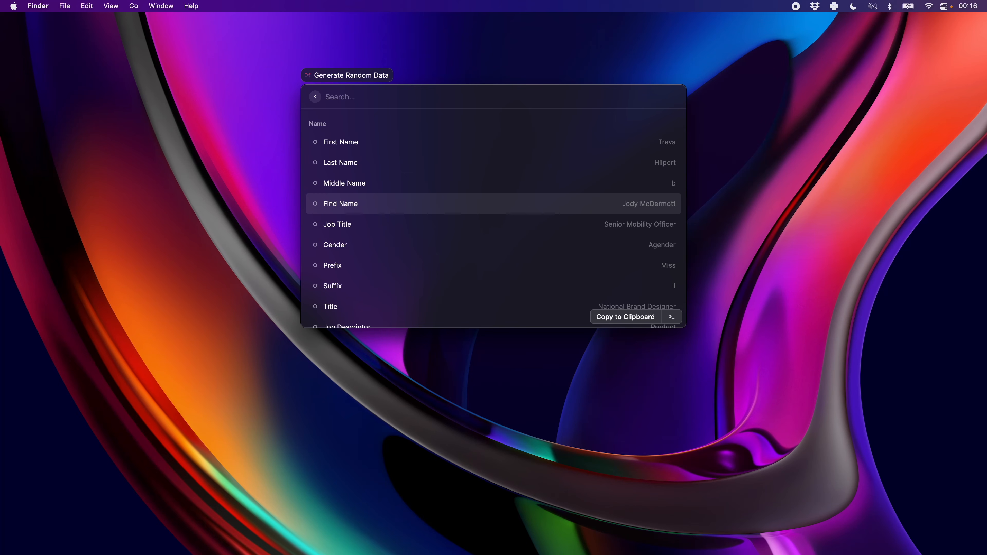
pyautogui.press('Up')
pyautogui.press('Up')
pyautogui.press('Up')
pyautogui.press('Down')
pyautogui.press('Up')
pyautogui.press('Return')
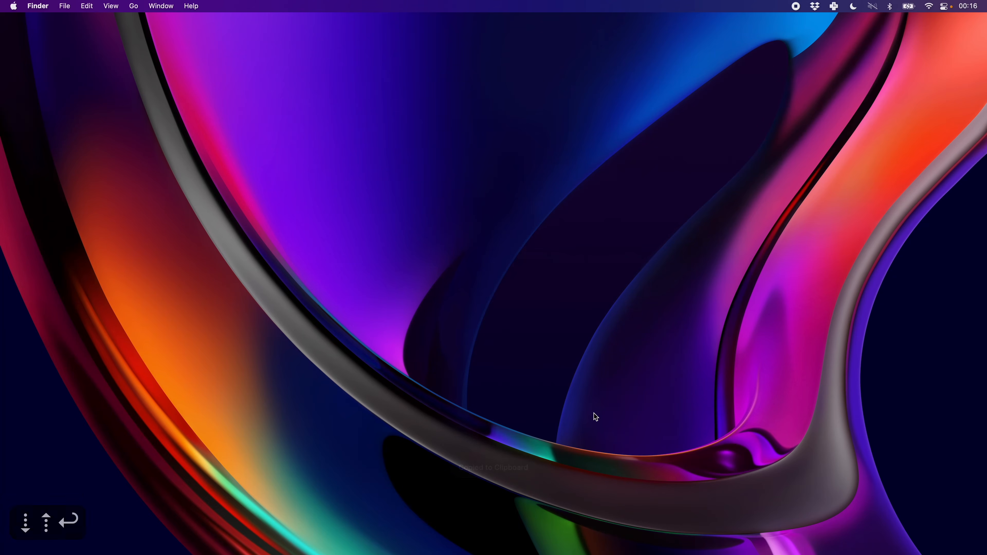
# Paste the copied first name into the Generate Random Data search and return to the launcher's "data" results.
pyautogui.press('super+space')
pyautogui.press('super+v')
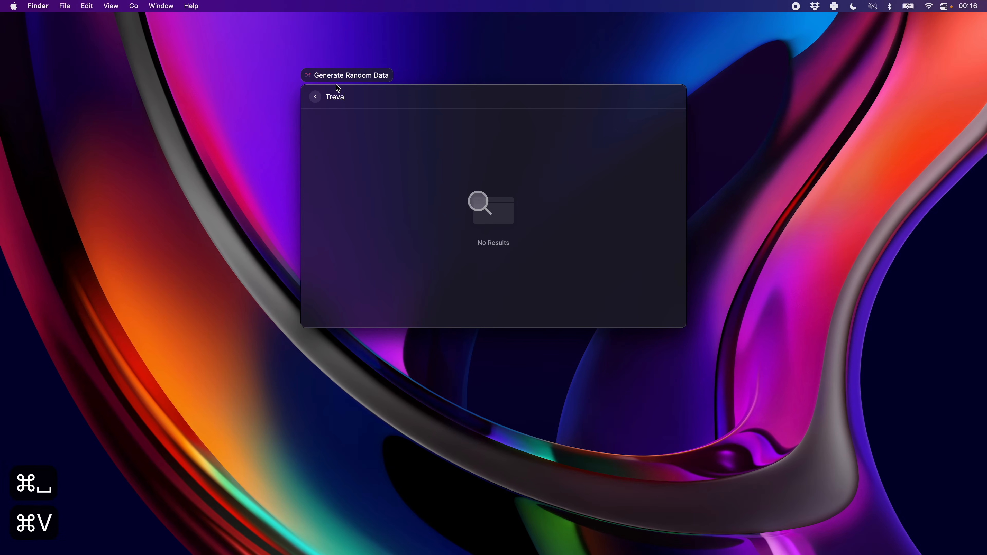
pyautogui.click(320, 101)
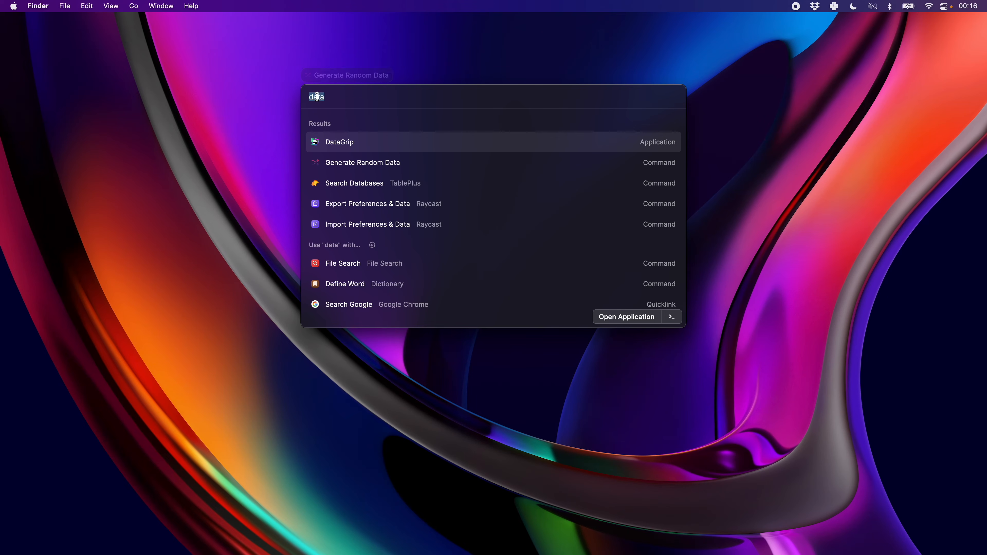
# Copy a newly generated first name, paste it into the extension's search to check it, and dismiss the launcher.
pyautogui.press('Down')
pyautogui.press('Return')
pyautogui.press('Return')
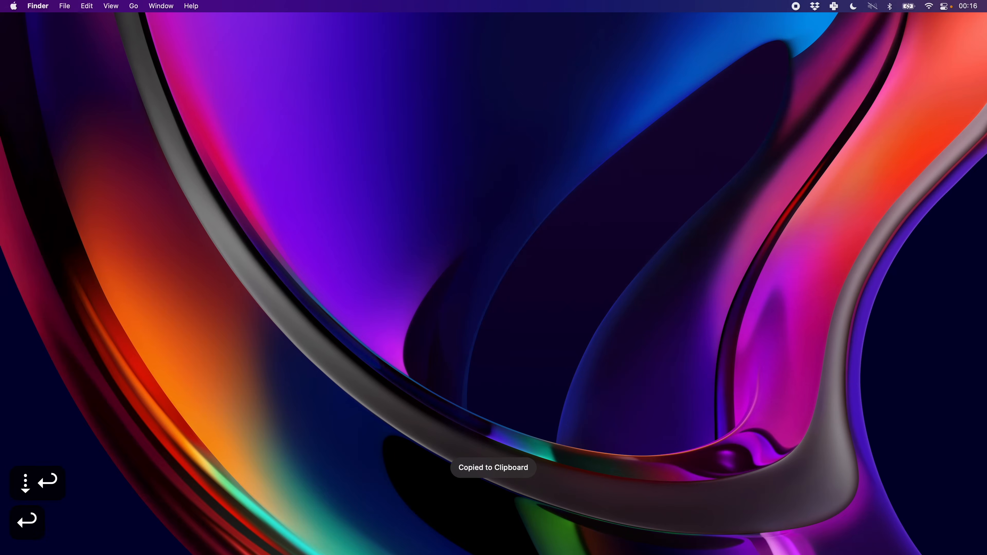
pyautogui.press('super+space')
pyautogui.press('super+v')
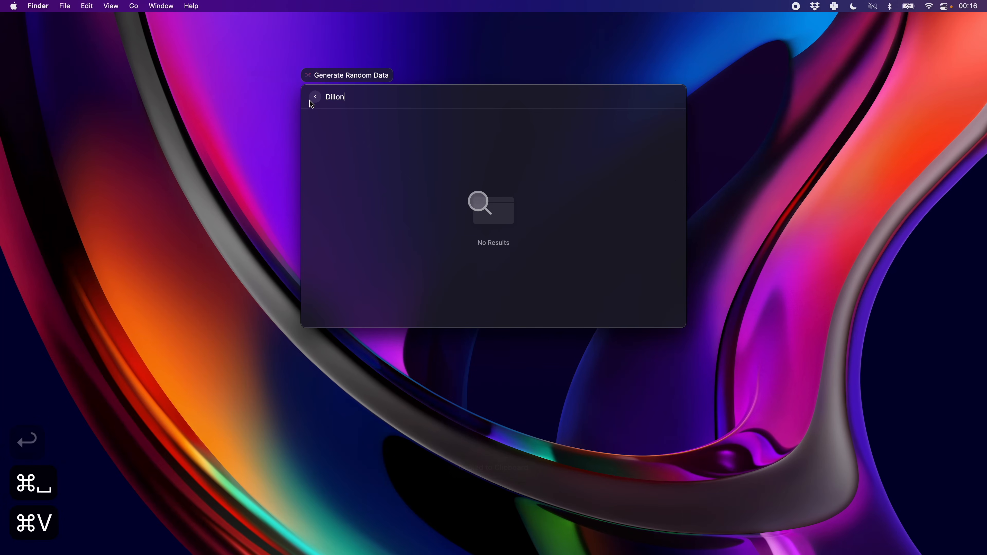
pyautogui.click(315, 99)
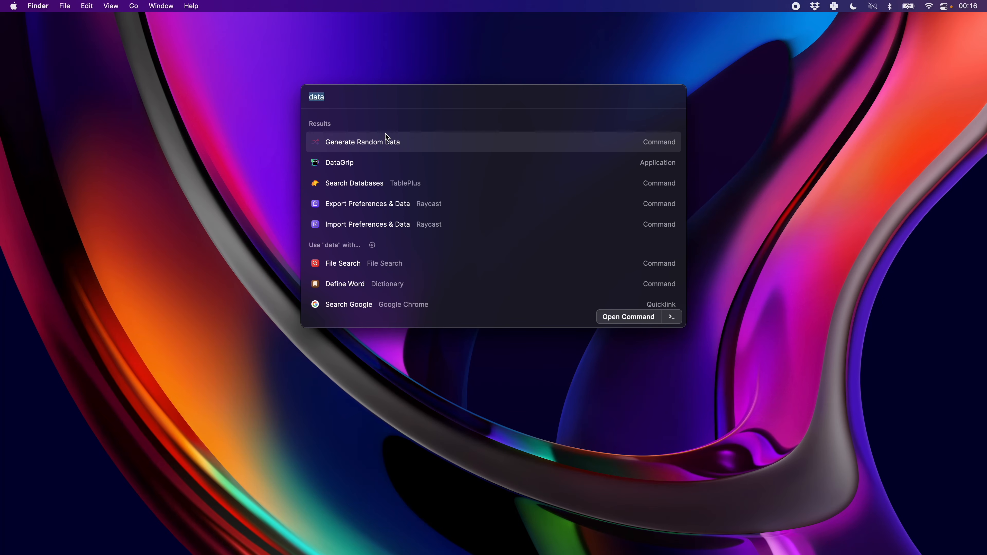
pyautogui.press('BackSpace')
pyautogui.press('Escape')
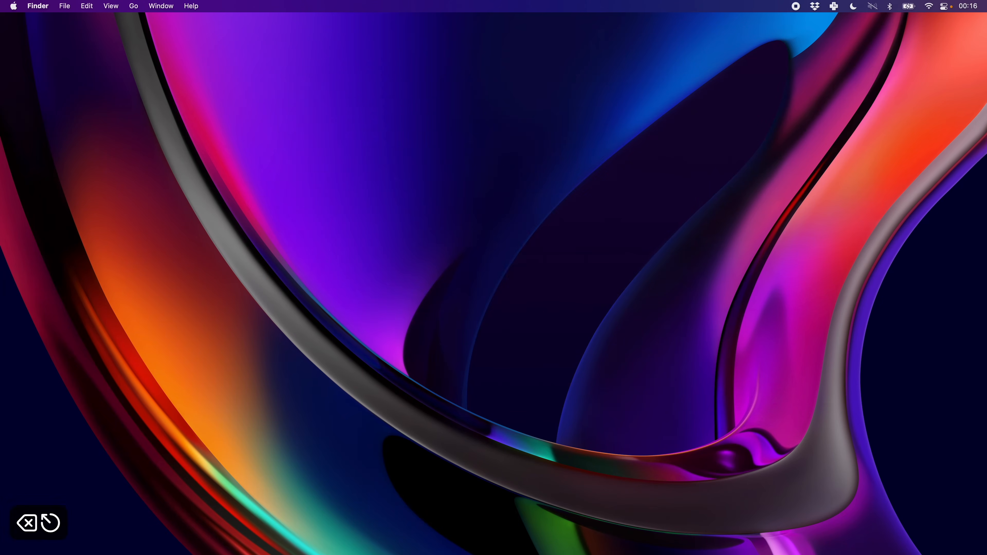
# Search Generate Random Data for "cat" and then "cat pic", and return to the launcher's results.
pyautogui.press('super+space')
pyautogui.write('data')
pyautogui.press('Return')
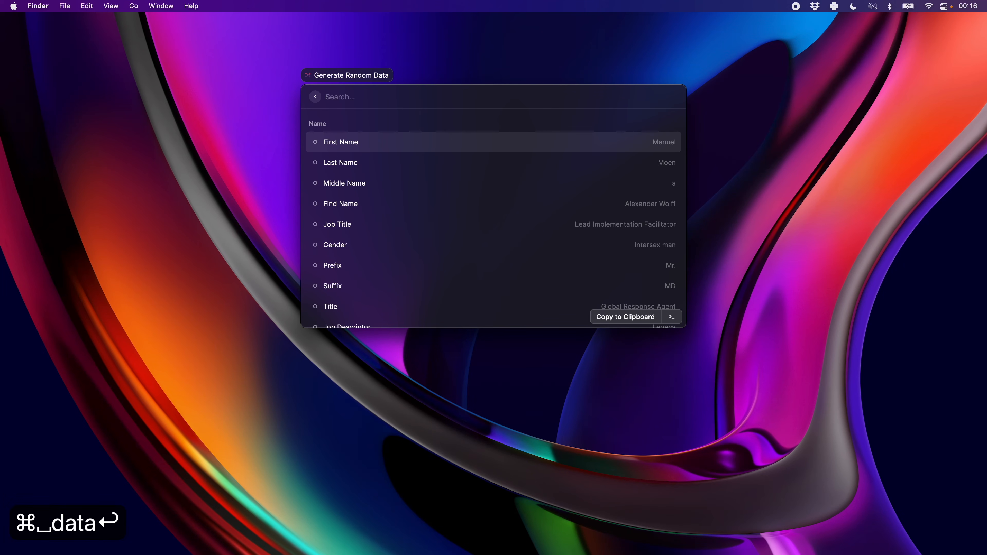
pyautogui.write('cat')
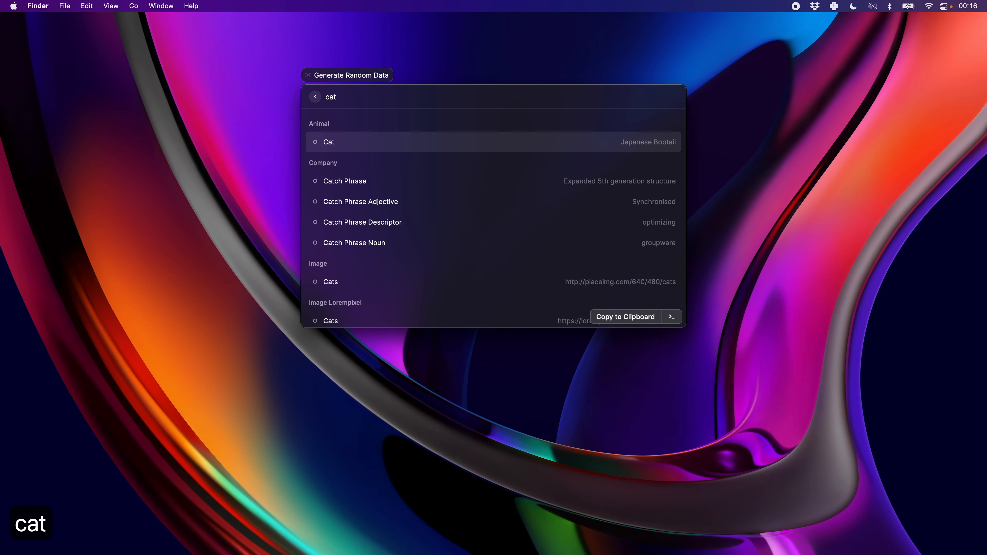
pyautogui.press('Down')
pyautogui.press('Down')
pyautogui.press('Down')
pyautogui.press('Down')
pyautogui.write('pic')
pyautogui.hotkey('alt', 'BackSpace')
pyautogui.press('BackSpace')
pyautogui.press('BackSpace')
pyautogui.press('BackSpace')
pyautogui.press('BackSpace')
pyautogui.press('BackSpace')
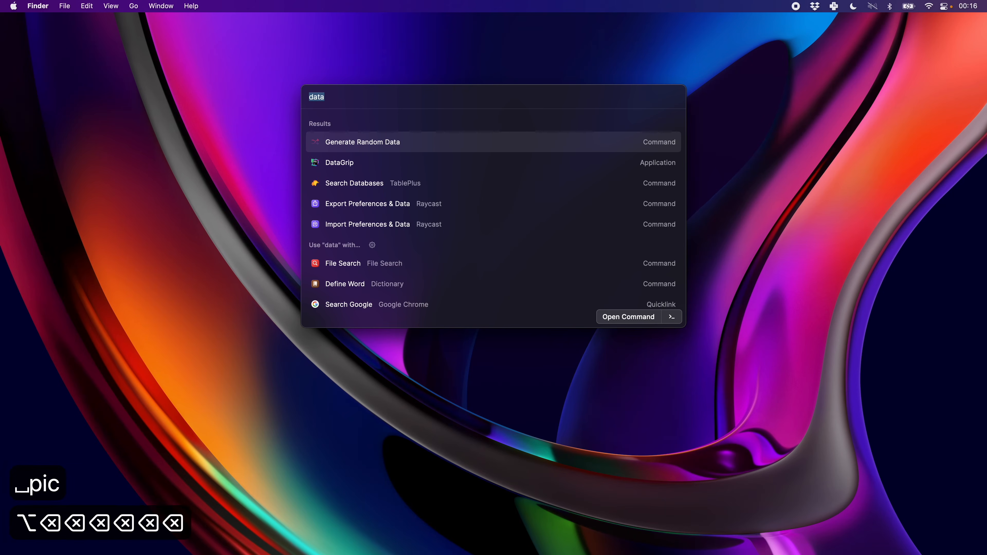
# Reopen Generate Random Data and browse its data types down through the Company entries.
pyautogui.press('Return')
pyautogui.scroll(-15, 468, 159)
pyautogui.scroll(-20, 471, 158)
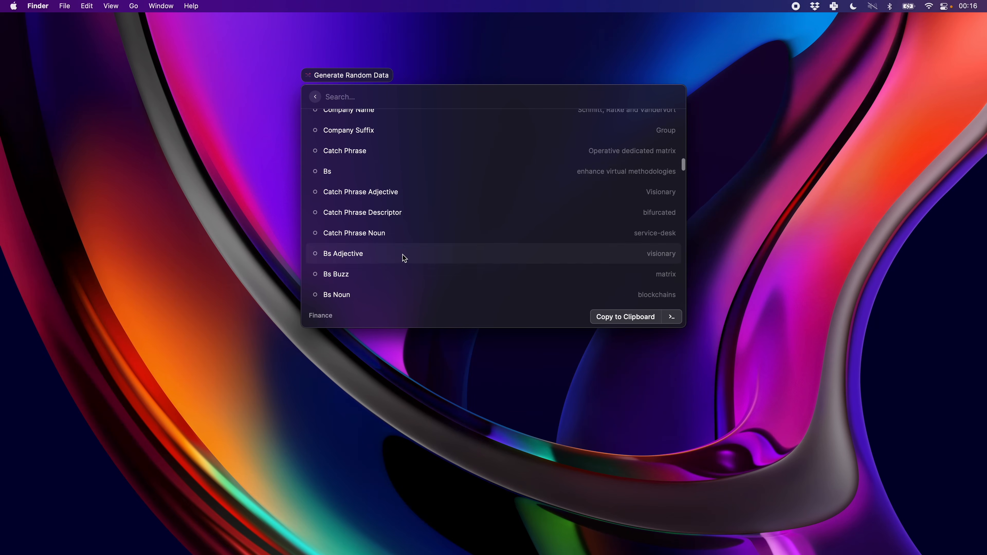
# Browse the random data types from the Company entries through the Image and Lorem groups down to Hacker.
pyautogui.scroll(-8, 400, 256)
pyautogui.scroll(5, 401, 247)
pyautogui.scroll(-20, 415, 152)
pyautogui.scroll(-5, 399, 208)
pyautogui.scroll(-8, 371, 210)
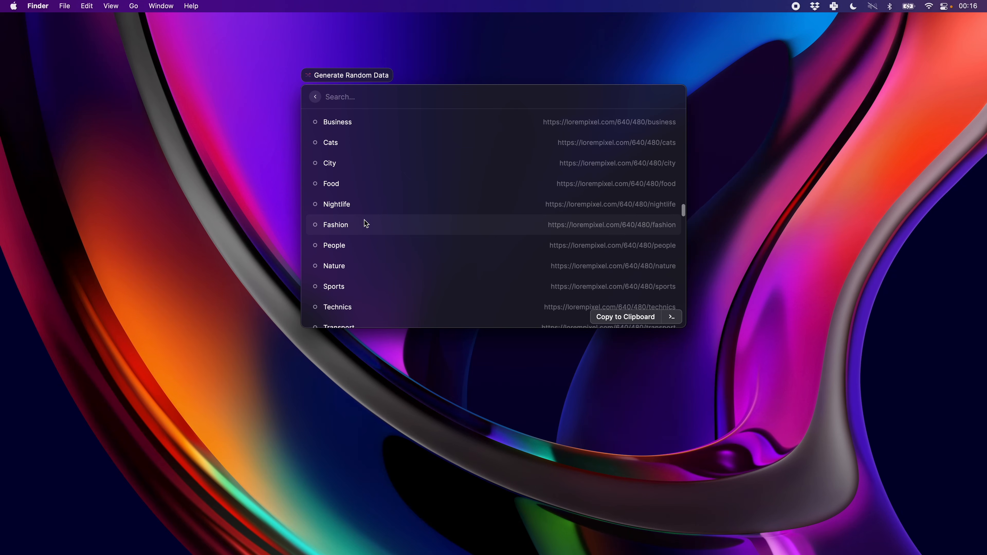
pyautogui.scroll(-20, 364, 221)
pyautogui.scroll(-1, 427, 175)
pyautogui.scroll(10, 406, 194)
pyautogui.scroll(-12, 406, 194)
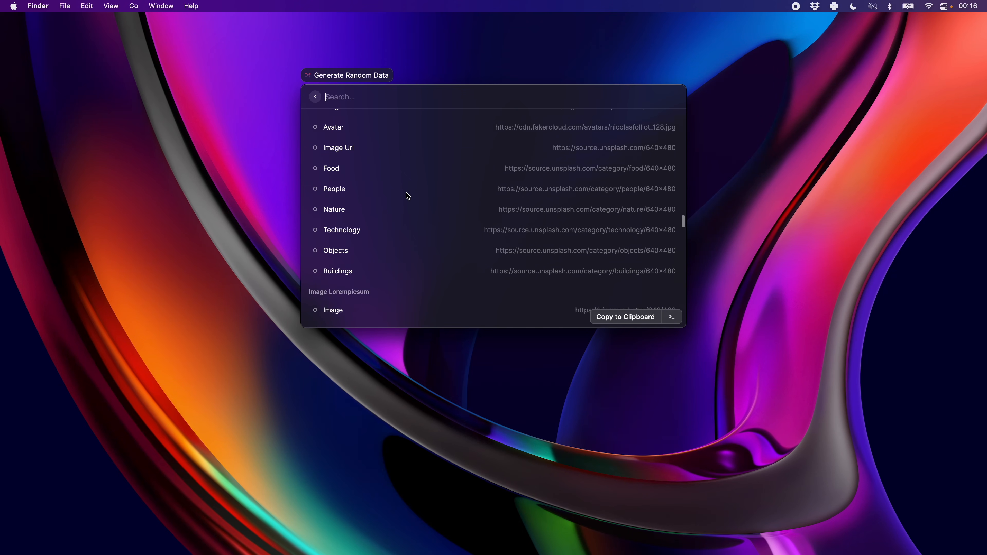
pyautogui.scroll(-15, 412, 183)
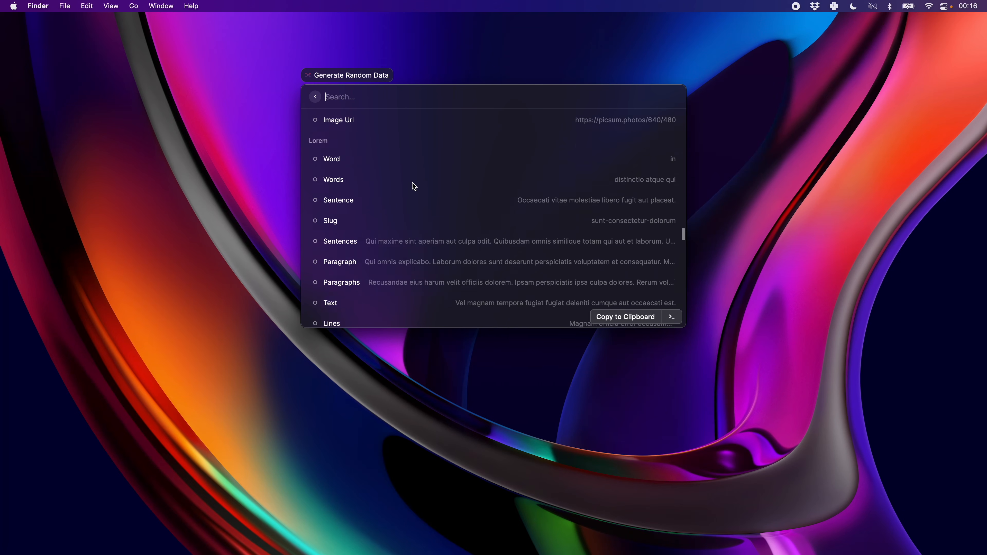
pyautogui.scroll(-15, 414, 186)
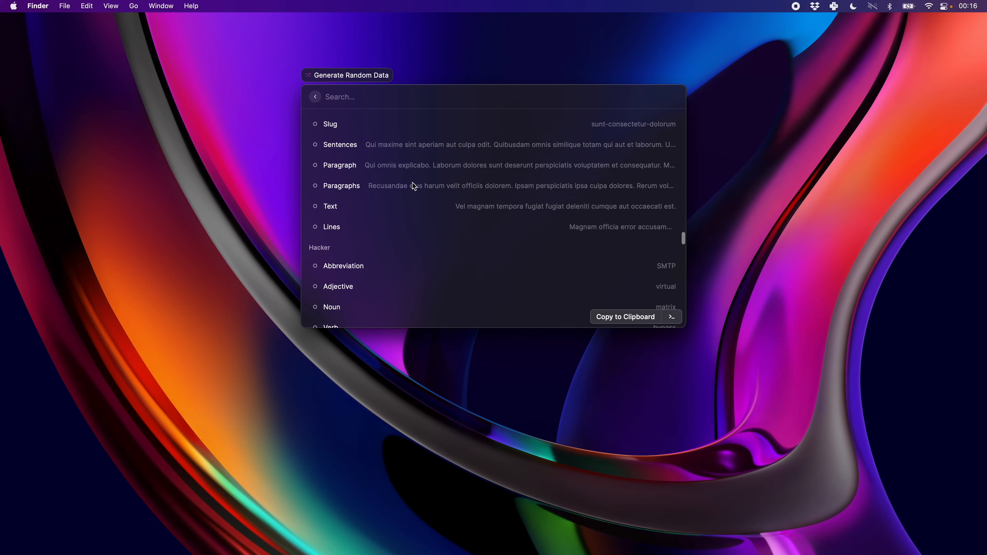
pyautogui.scroll(3, 414, 186)
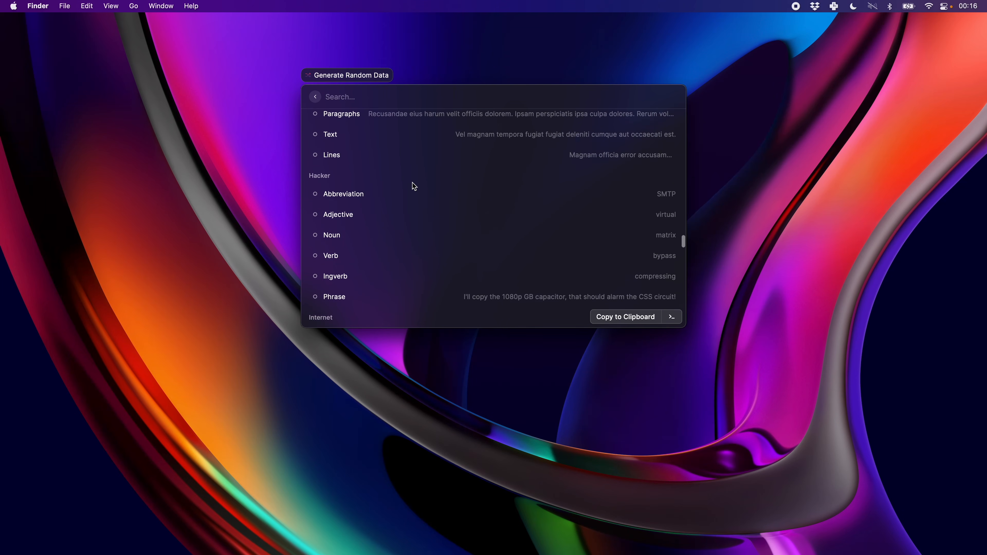
# Search Generate Random Data for "id" and then for "uuid".
pyautogui.write('id')
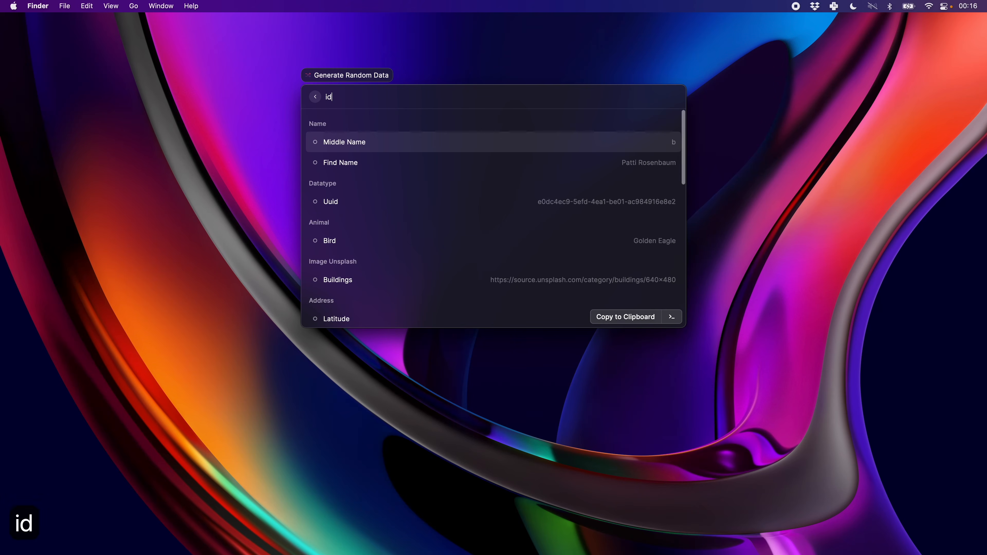
pyautogui.press('BackSpace')
pyautogui.press('BackSpace')
pyautogui.write('uuid')
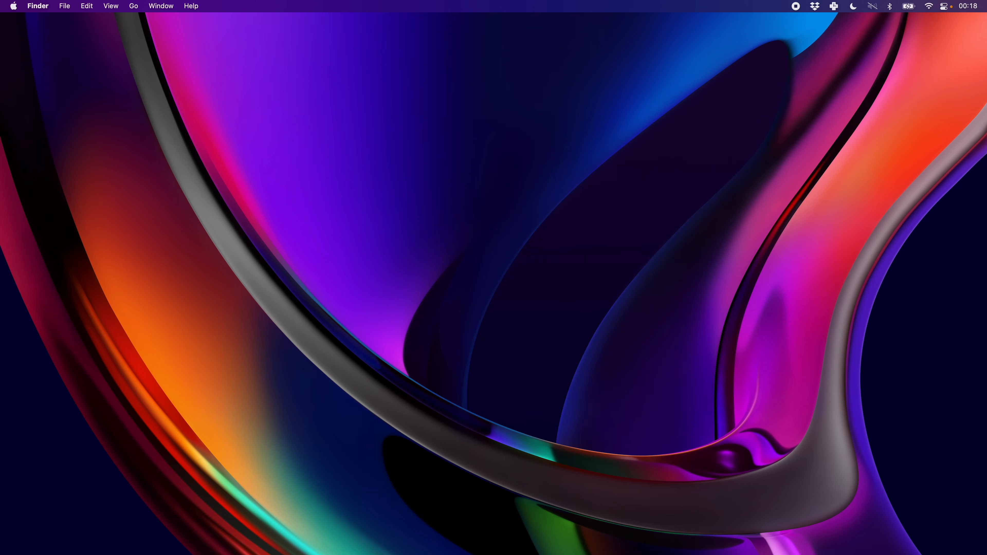
# Look up "antidis" with Define Word and show the details of antidisestablishmentarianism.
pyautogui.hotkey('ctrl', 'alt', 'shift', 'd')
pyautogui.write('ant')
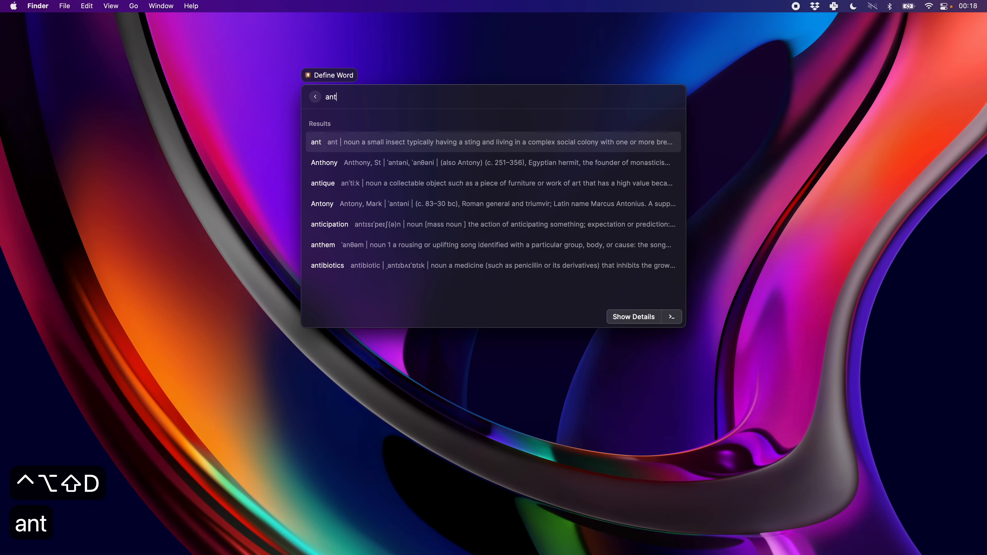
pyautogui.write('idis')
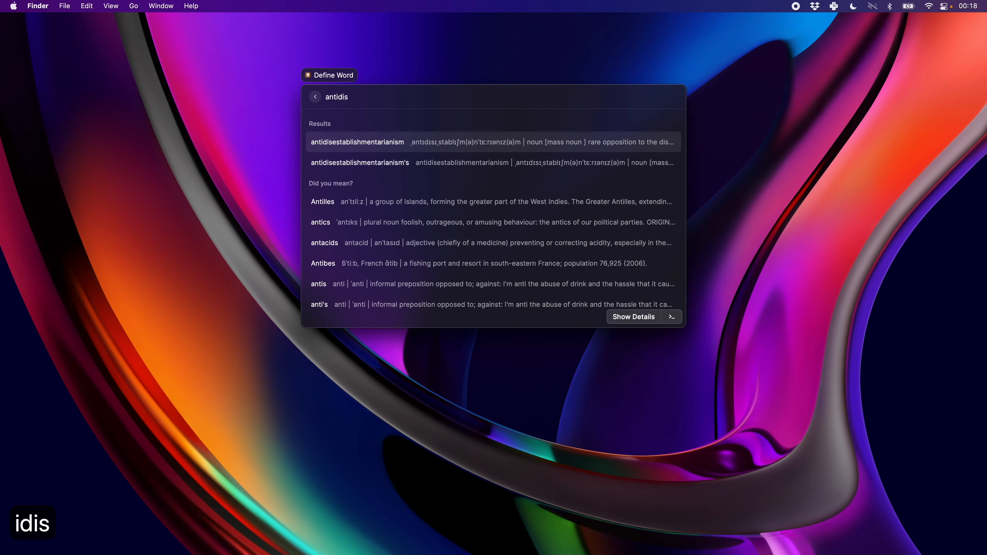
pyautogui.press('Return')
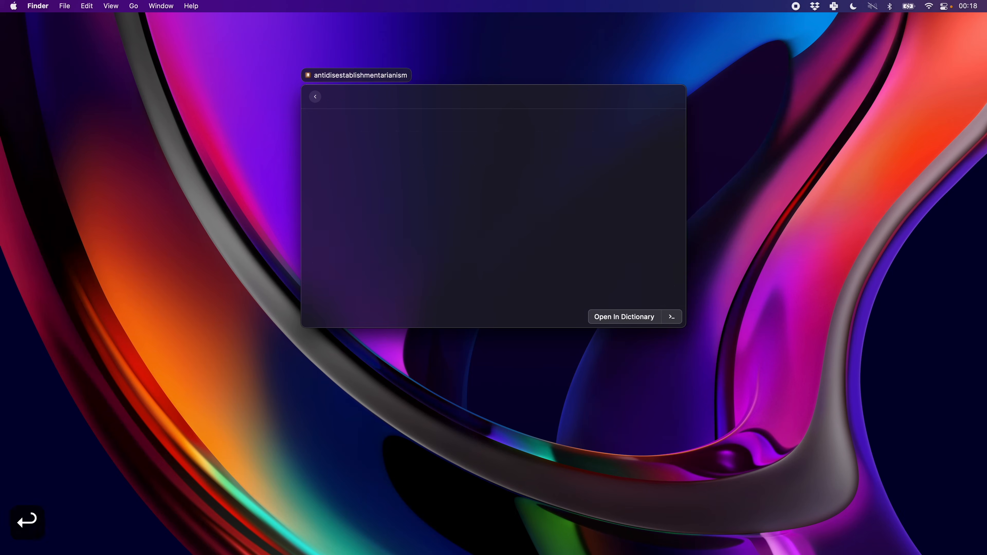
# Copy the defined word to the clipboard, paste it into the launcher search to check it, and dismiss the launcher.
pyautogui.press('super+k')
pyautogui.press('Down')
pyautogui.press('Return')
pyautogui.press('super+space')
pyautogui.press('super+v')
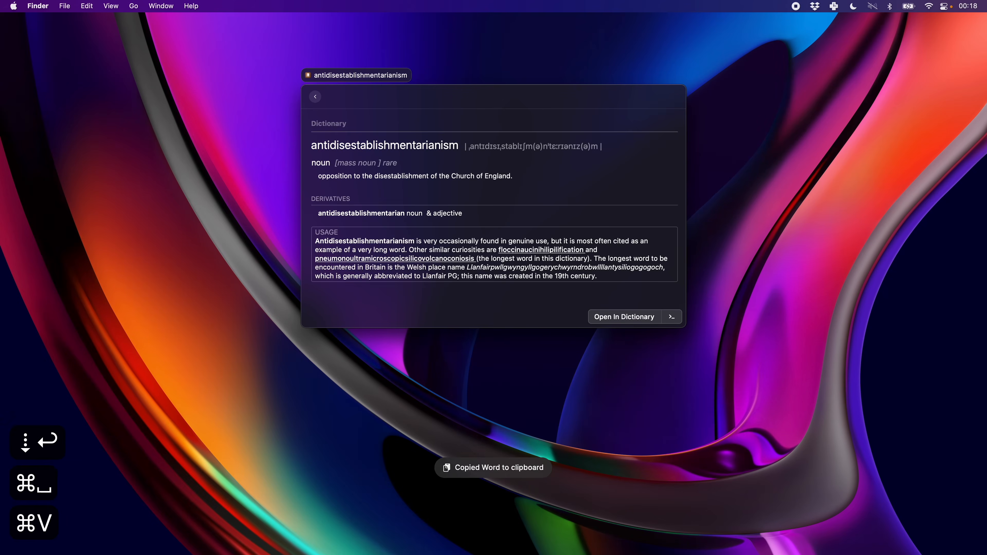
pyautogui.press('Escape')
pyautogui.press('Escape')
pyautogui.write('antidisestablishmentarianism')
pyautogui.press('Escape')
pyautogui.press('Escape')
pyautogui.press('Escape')
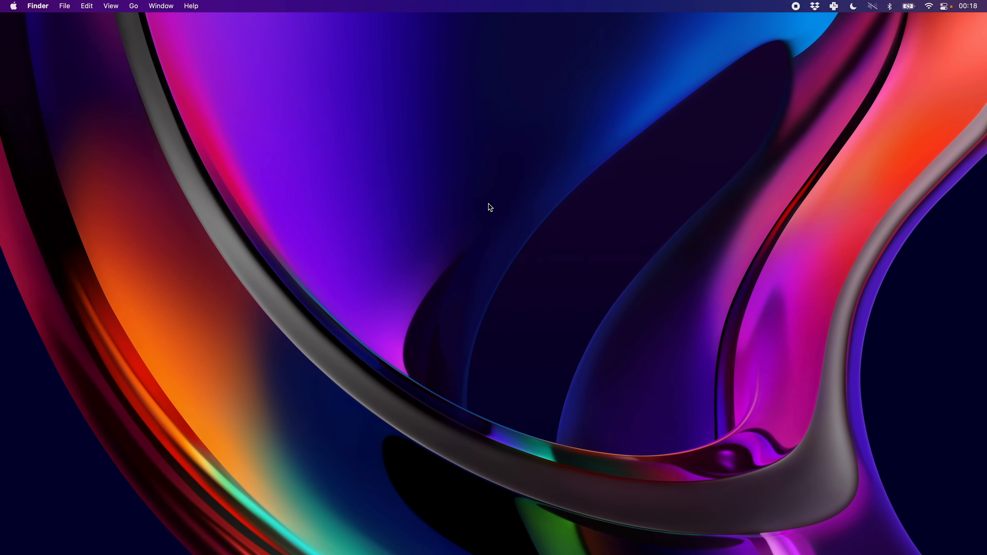
# Search the launcher for "loc" to bring up the Lock Screen command, and dismiss it without running the command.
pyautogui.press('super+space')
pyautogui.write('loc')
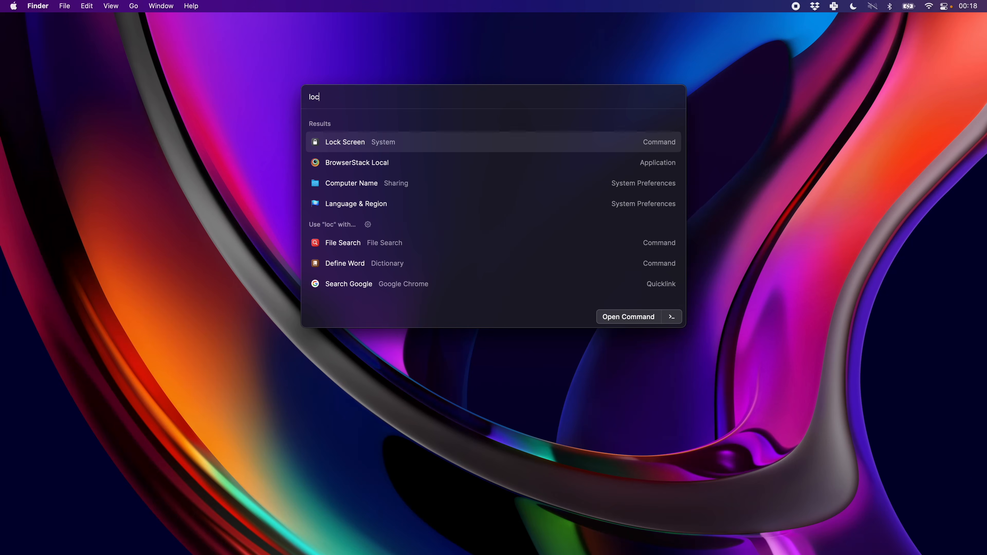
pyautogui.press('Escape')
pyautogui.press('Escape')
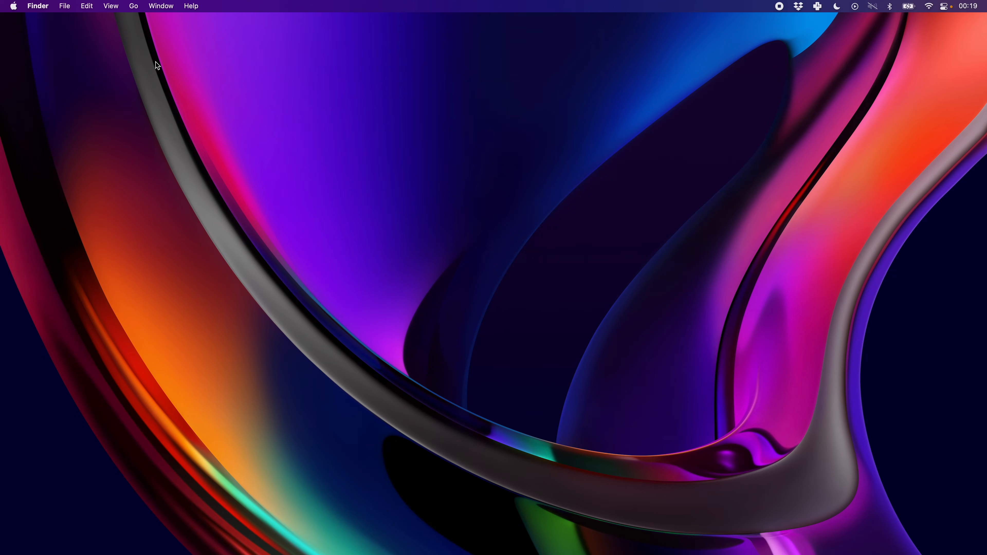
# Launch Spotify from the launcher and play the current track, LesAlpx by Floating Points.
pyautogui.press('super+space')
pyautogui.write('spot')
pyautogui.press('Return')
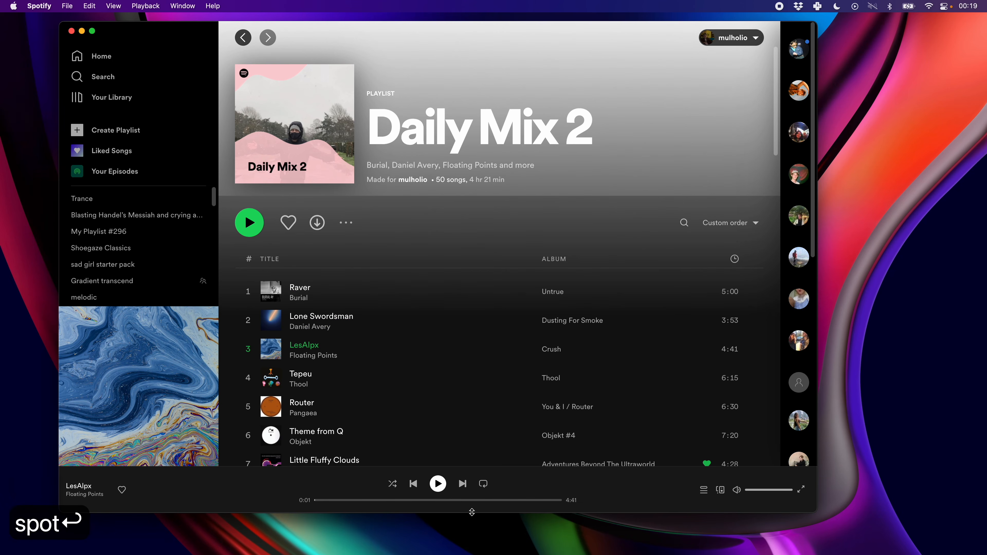
pyautogui.click(437, 484)
# Run Copy Current Track URL and replace the launcher's search text with the copied link.
pyautogui.press('super+space')
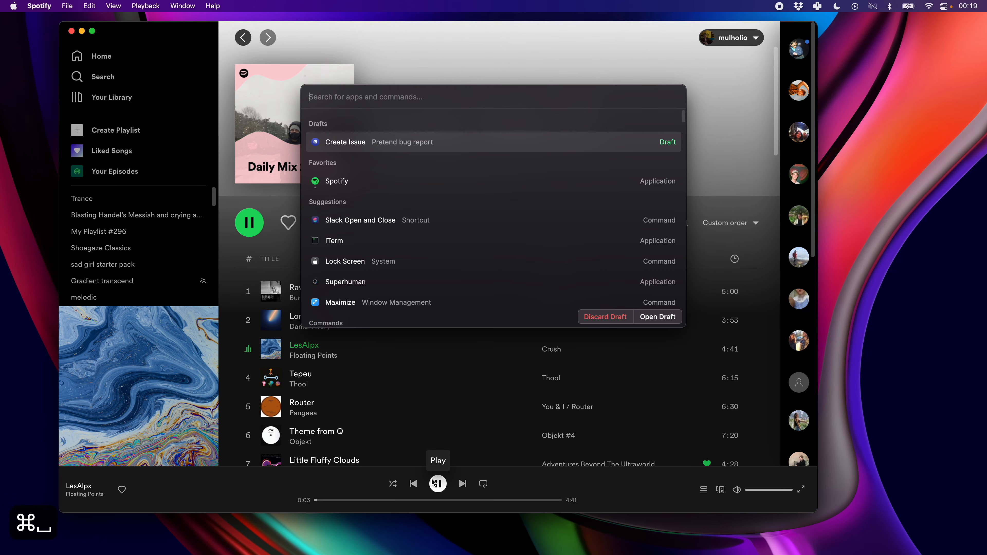
pyautogui.write('copy')
pyautogui.press('Return')
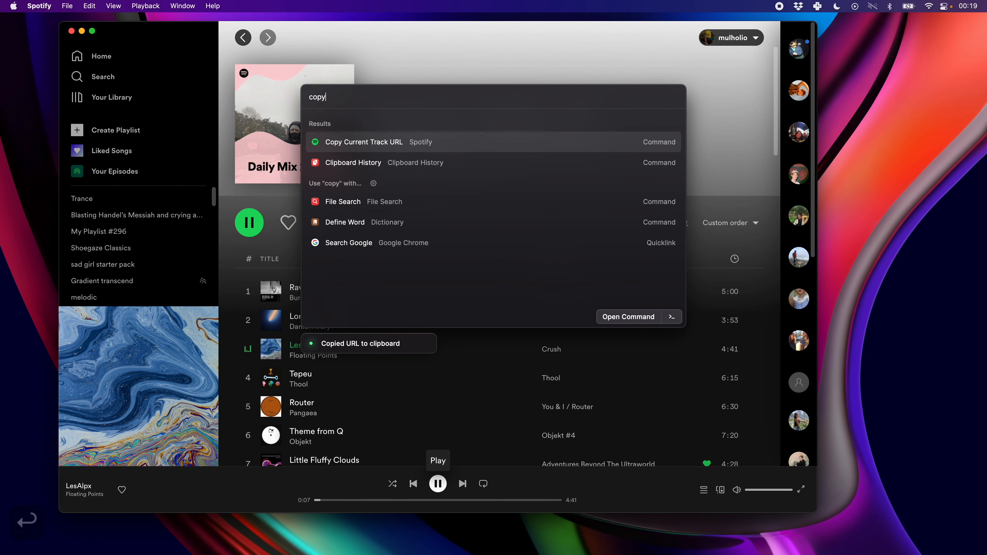
pyautogui.press('super+a')
pyautogui.press('super+v')
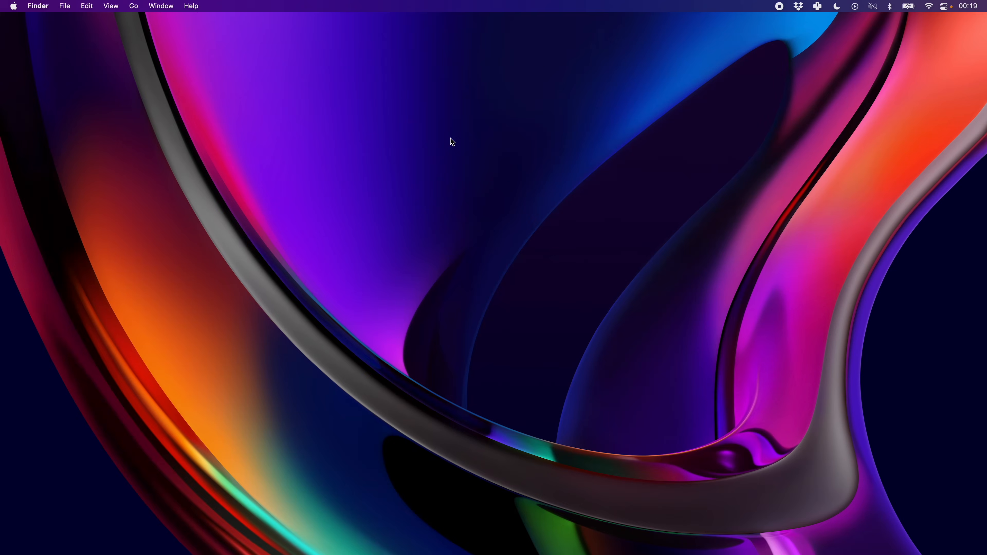
# Find the Search Recent Projects command with "proj" and open its list of recent folders and files.
pyautogui.press('super+space')
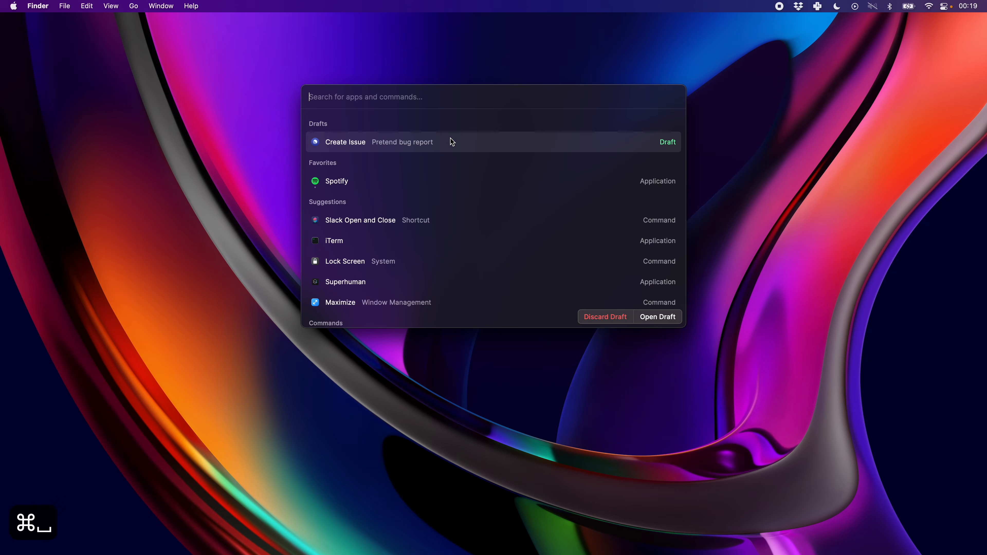
pyautogui.write('proj')
pyautogui.press('Return')
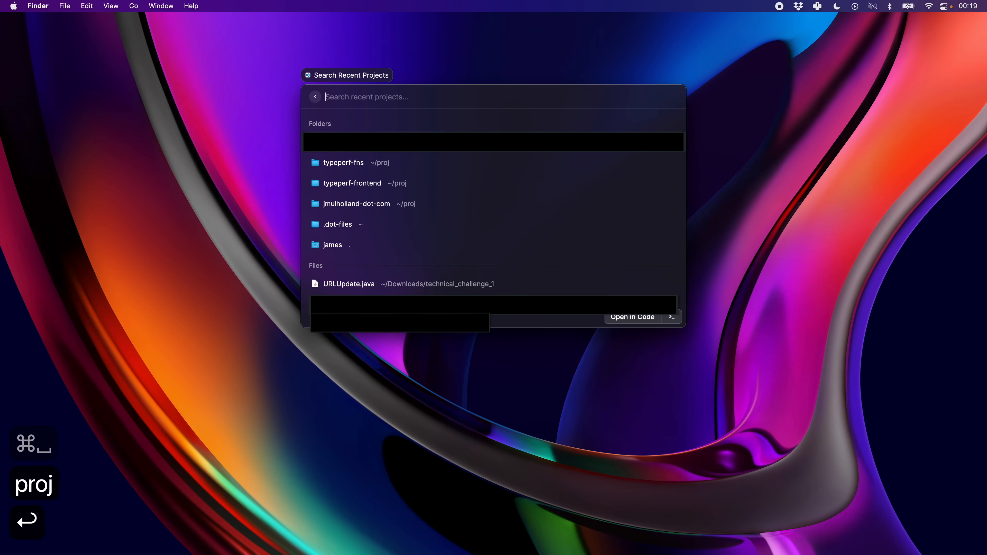
# Find the Party Parrot extension with "parr" and run its Celebrate command.
pyautogui.press('super+space')
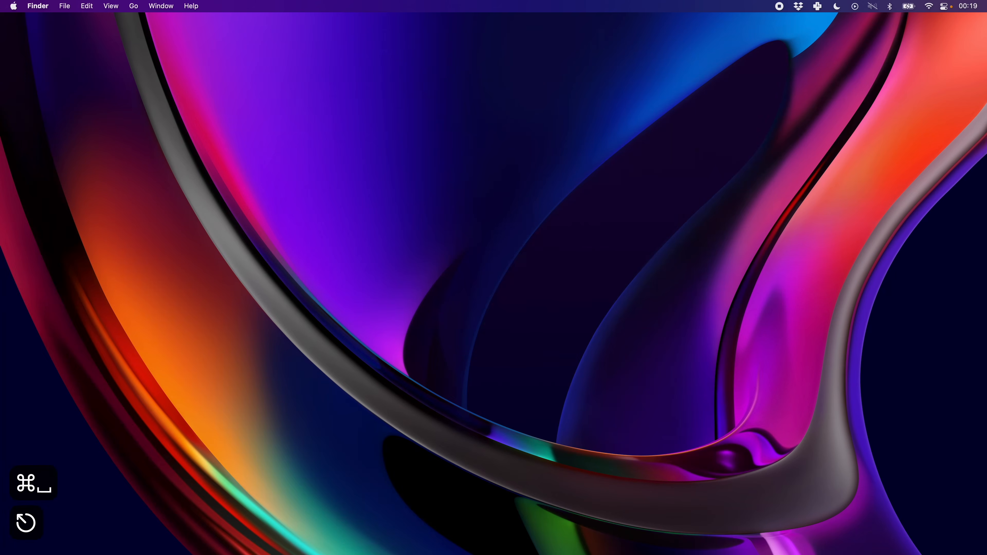
pyautogui.write('parr')
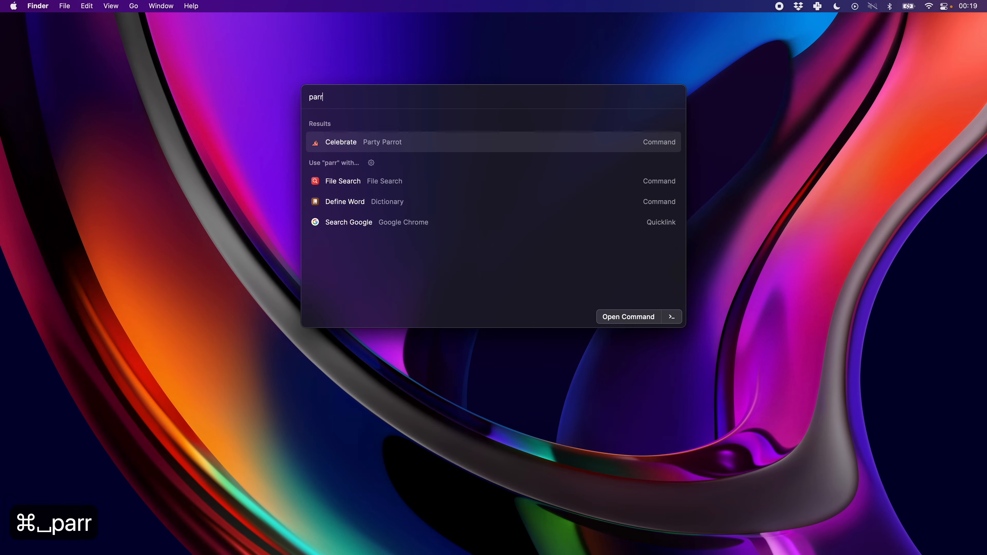
pyautogui.press('Return')
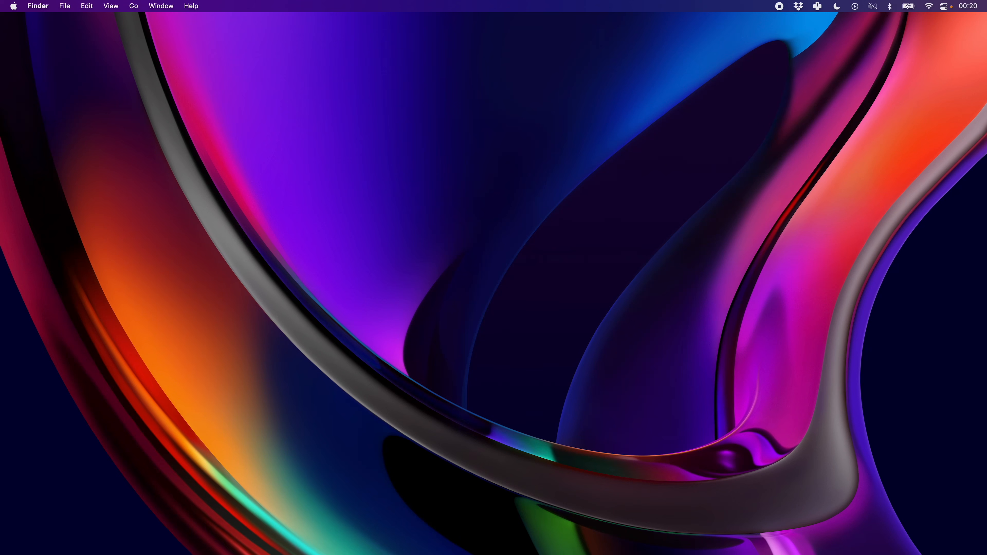
# Find the Toggle Bounce Animation command with "boun" and run it to make the launcher window bounce around.
pyautogui.press('super+space')
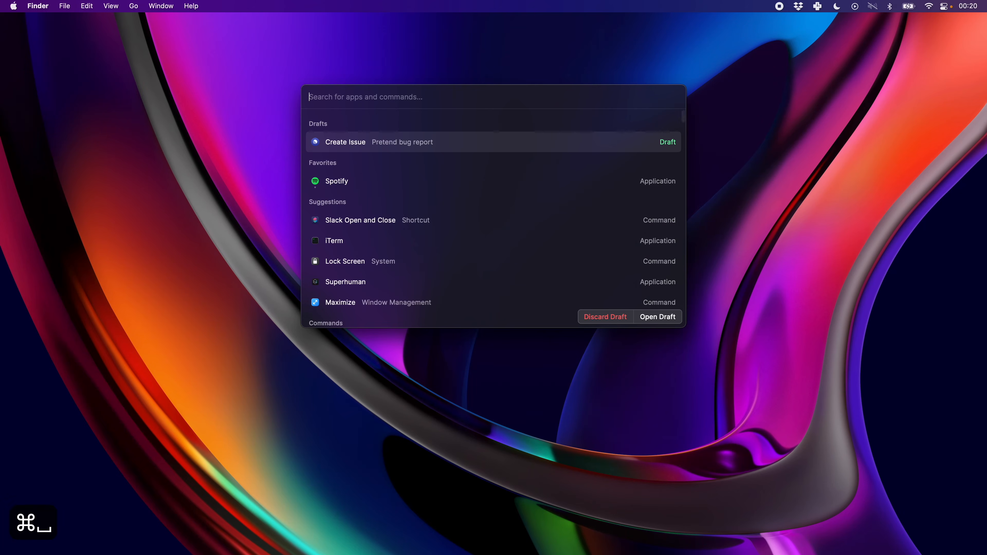
pyautogui.write('bound')
pyautogui.press('BackSpace')
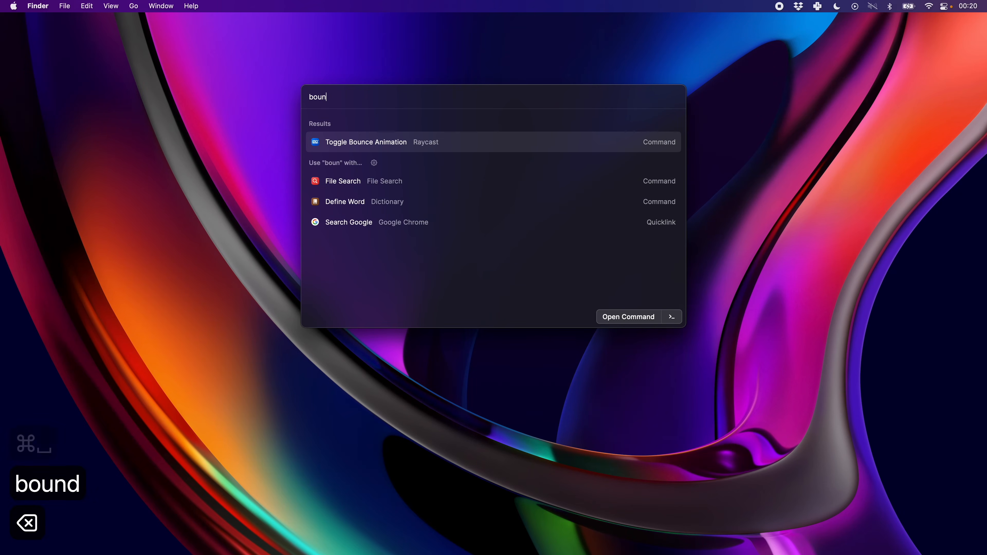
pyautogui.press('Return')
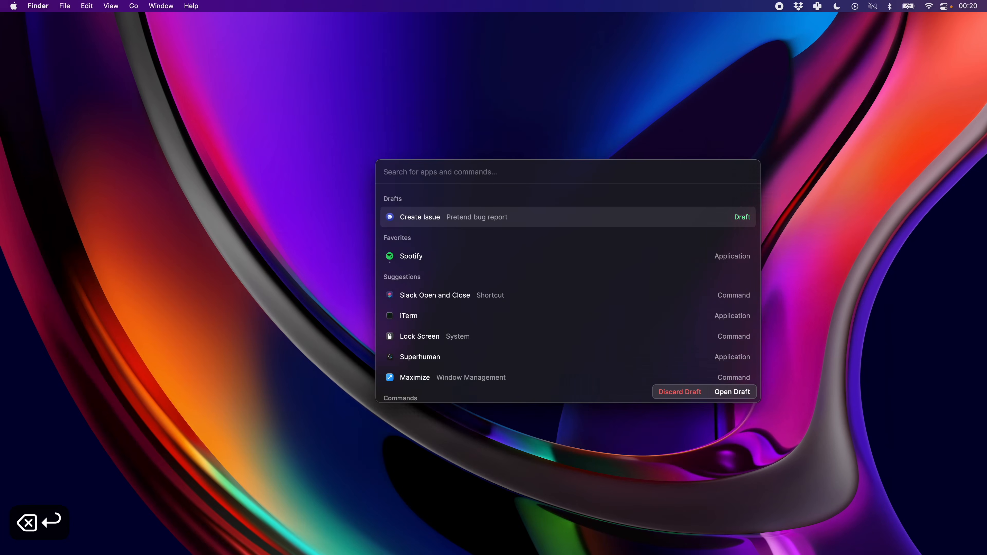